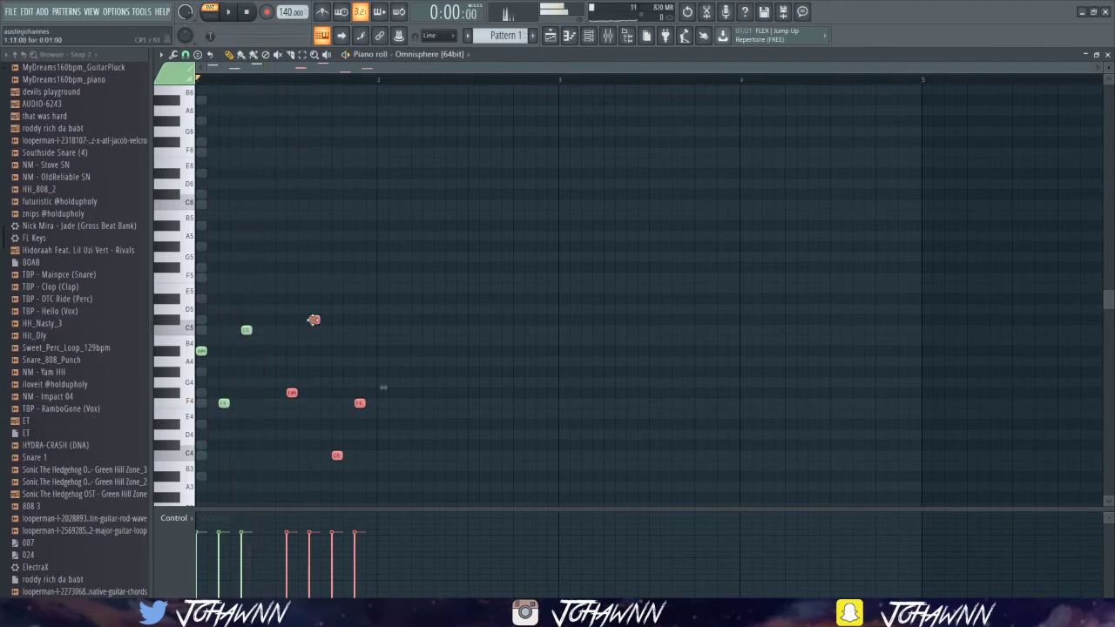
# Step: Start pattern playback and delete the last three notes of the melody in bar 1
pyautogui.press('space')
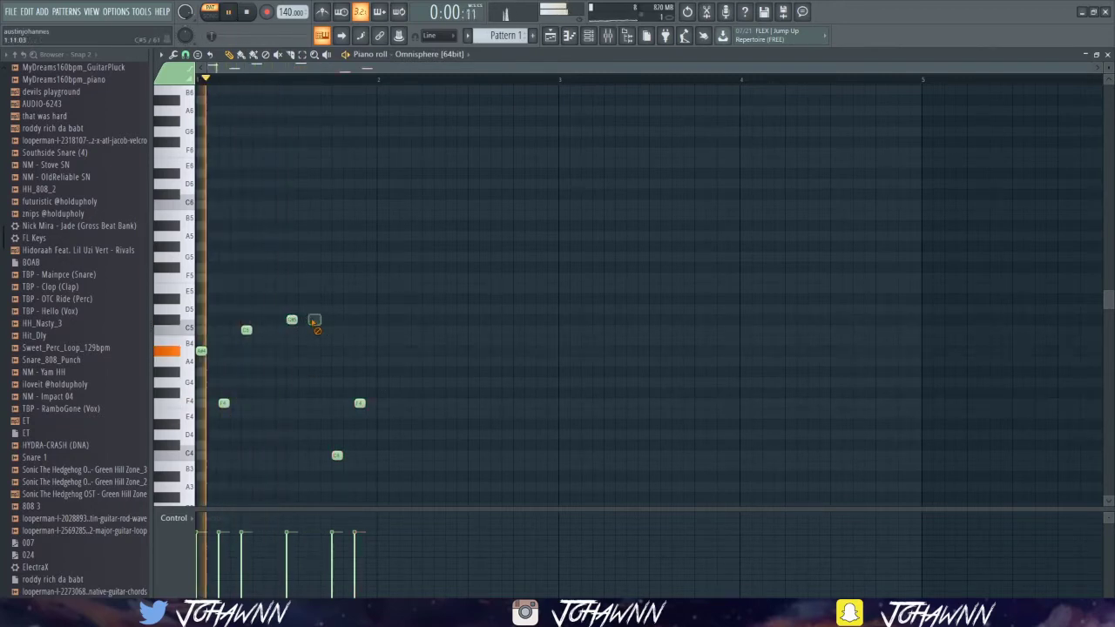
pyautogui.rightClick(314, 322)
pyautogui.rightClick(337, 455)
pyautogui.rightClick(359, 402)
# Step: Fill in the bar 1 melody with an F4 before the C#5, followed by F#4, C5 and F4, and play it back
pyautogui.click(270, 403)
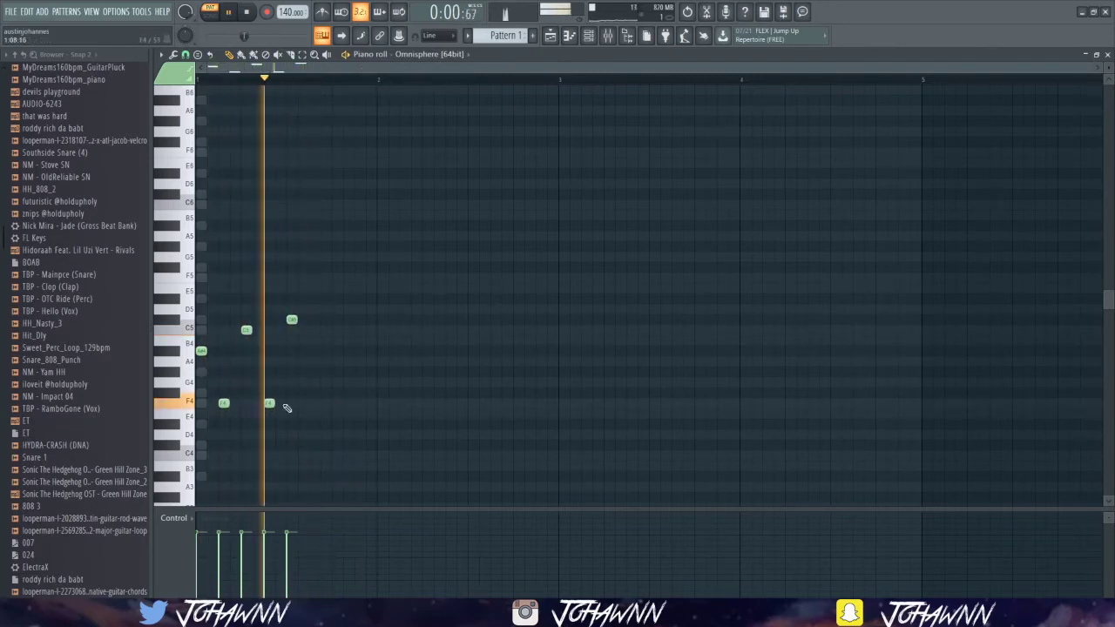
pyautogui.click(314, 392)
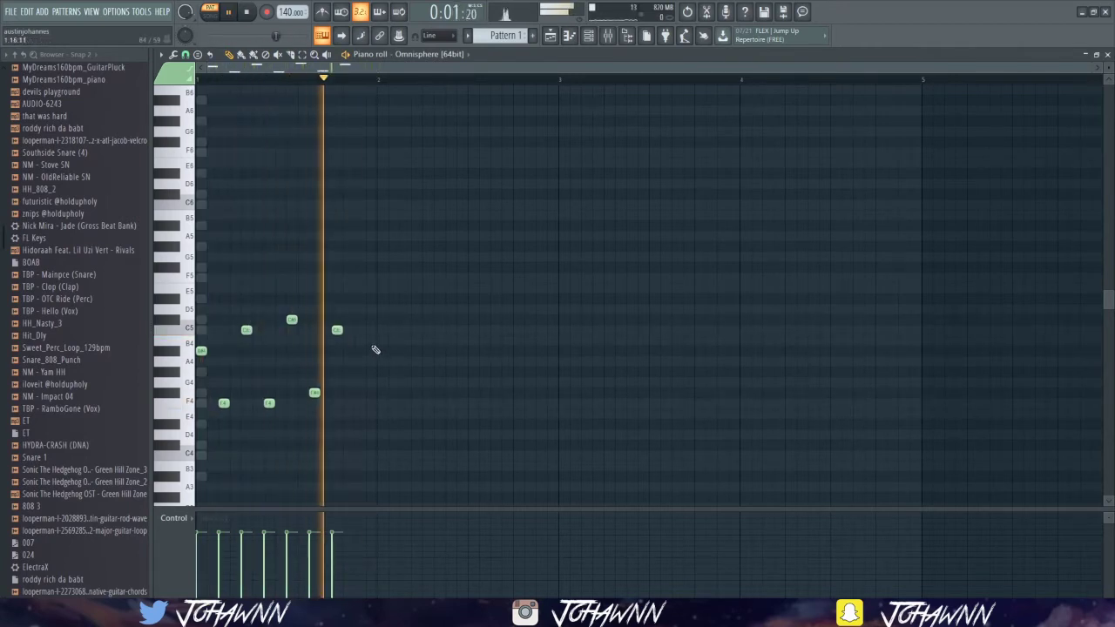
pyautogui.click(336, 330)
pyautogui.press('space')
pyautogui.press('space')
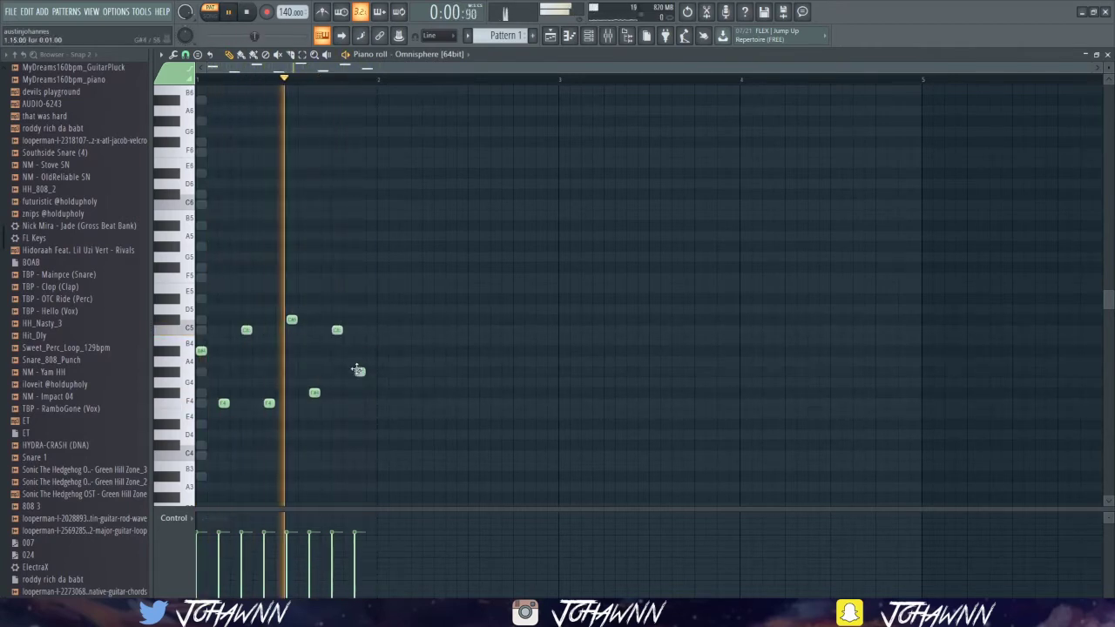
pyautogui.click(360, 372)
pyautogui.moveTo(360, 372); pyautogui.dragTo(360, 402)
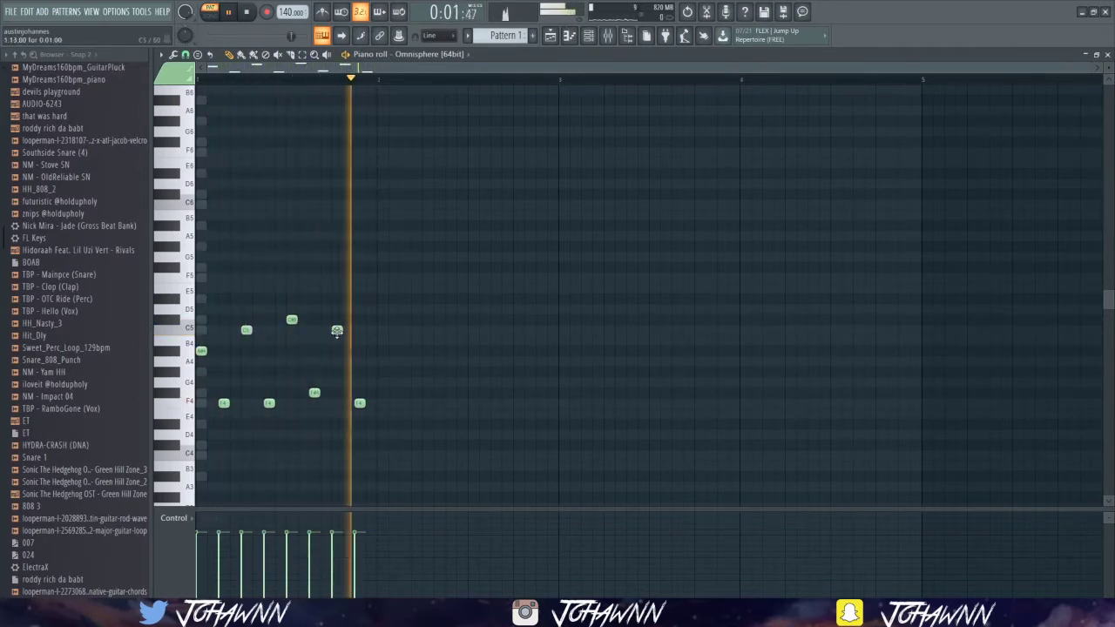
# Step: Duplicate the whole one-bar melody into bar 2, aligned to the start of the bar
pyautogui.scroll(-1, 339, 333)
pyautogui.hotkey('ctrl', 'a')
pyautogui.hotkey('ctrl', 'b')
pyautogui.moveTo(371, 319); pyautogui.dragTo(382, 319)
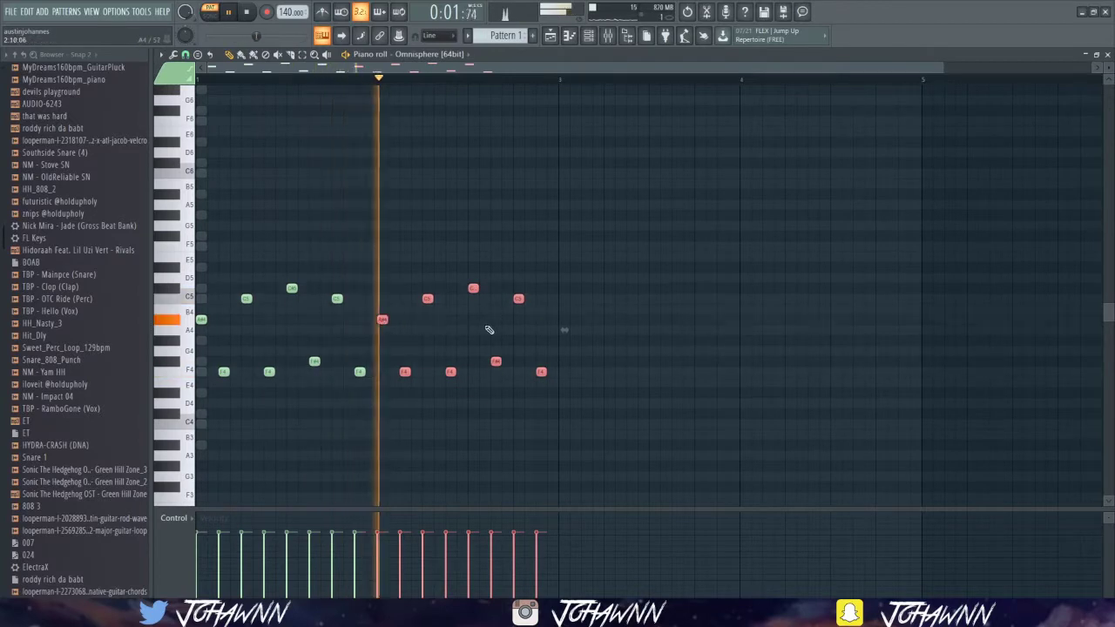
# Step: Duplicate the two-bar melody into bars 3 and 4 and clear the note selection
pyautogui.hotkey('ctrl', 'd')
pyautogui.hotkey('ctrl', 'b')
pyautogui.moveTo(548, 321); pyautogui.dragTo(560, 321)
pyautogui.scroll(-2, 503, 343)
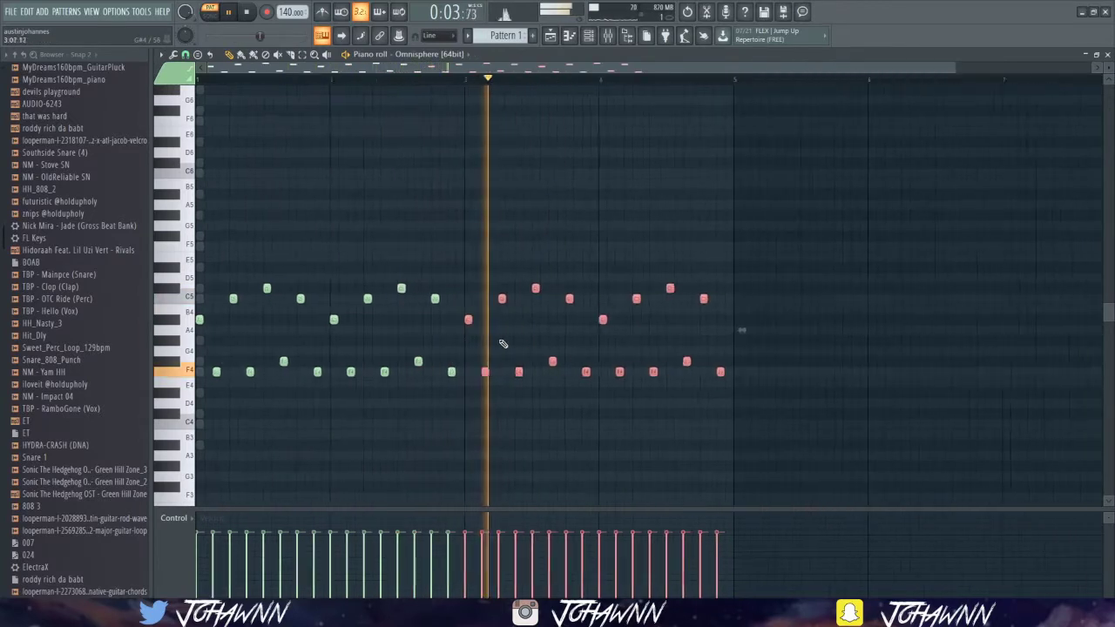
pyautogui.hotkey('ctrl', 'd')
# Step: Place an F#5 note at the start of bar 1 to begin an upper melody
pyautogui.scroll(2, 256, 329)
pyautogui.scroll(1, 257, 331)
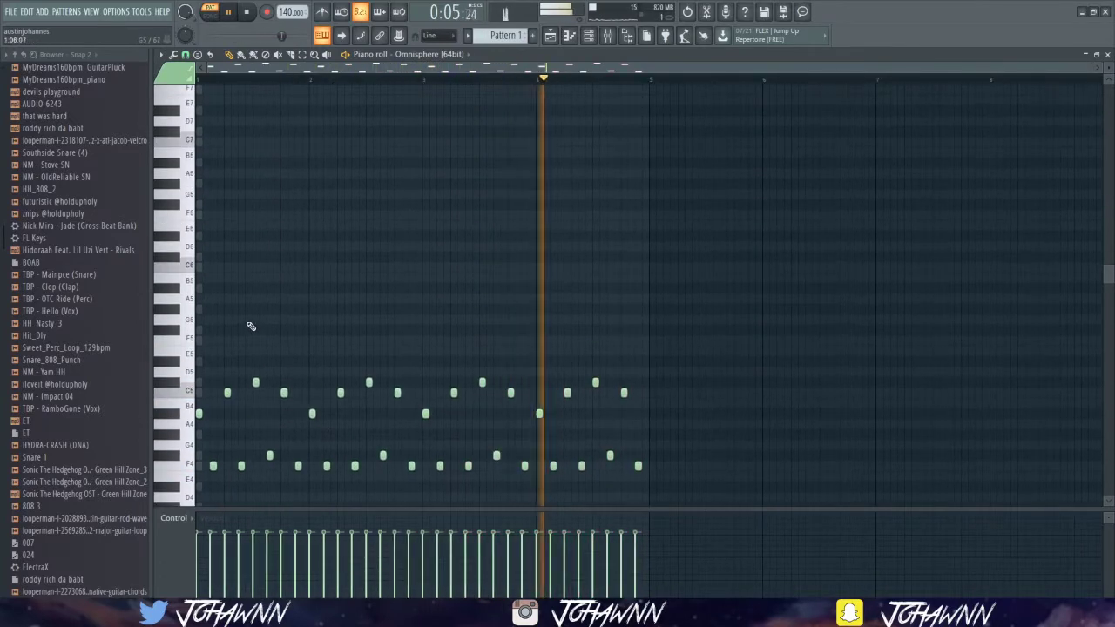
pyautogui.click(199, 330)
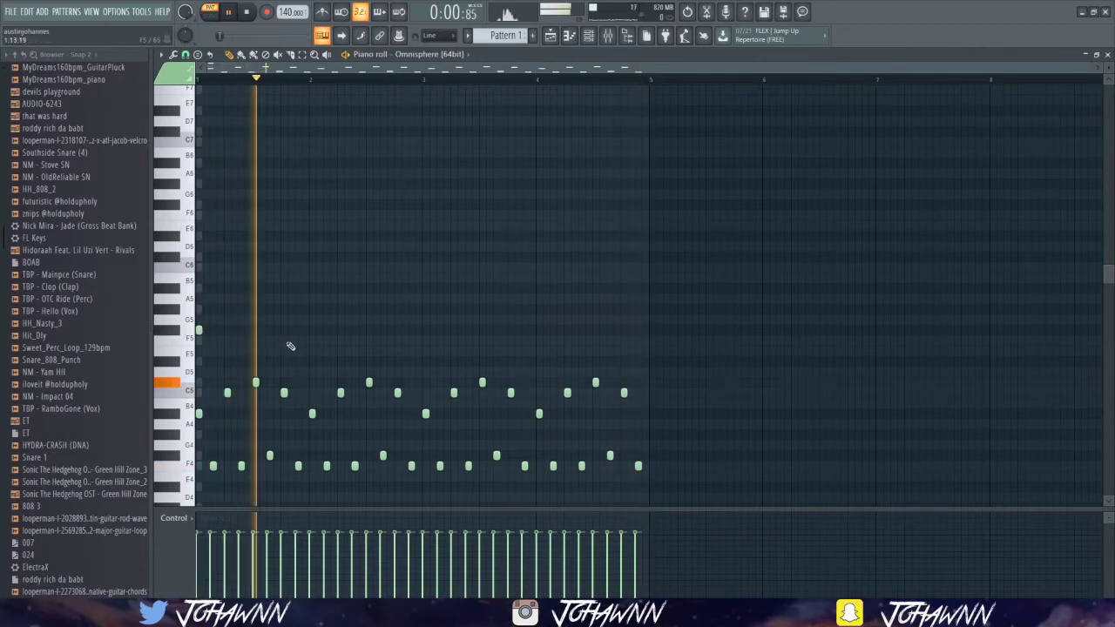
# Step: Try the opening upper note an octave higher at F#6 and add an A#6 at the same position
pyautogui.moveTo(196, 333); pyautogui.dragTo(201, 206)
pyautogui.press('space')
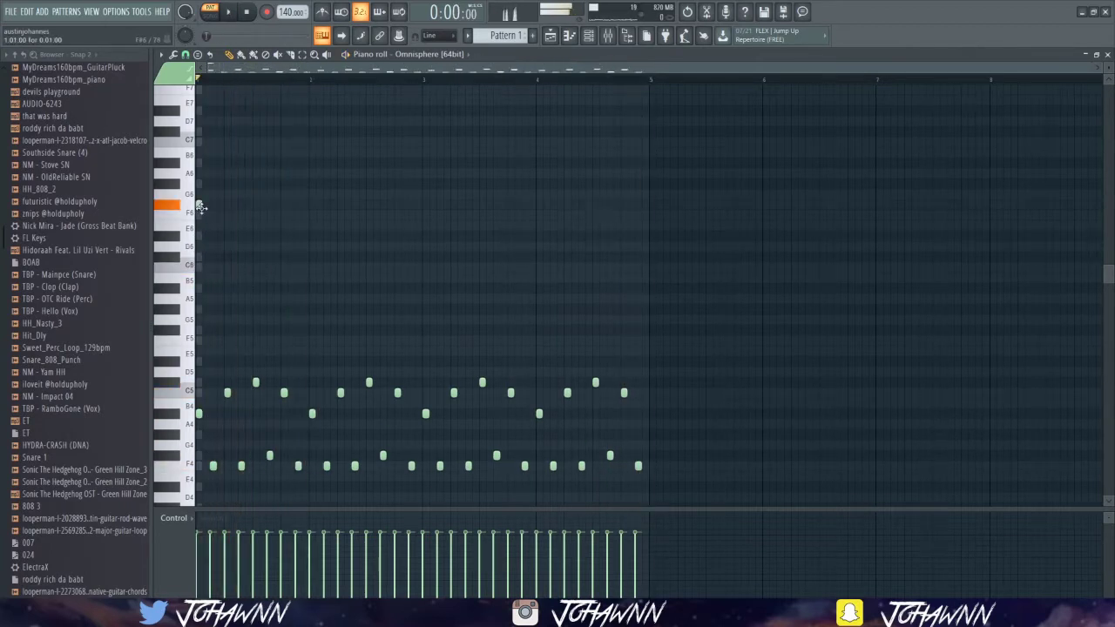
pyautogui.click(199, 162)
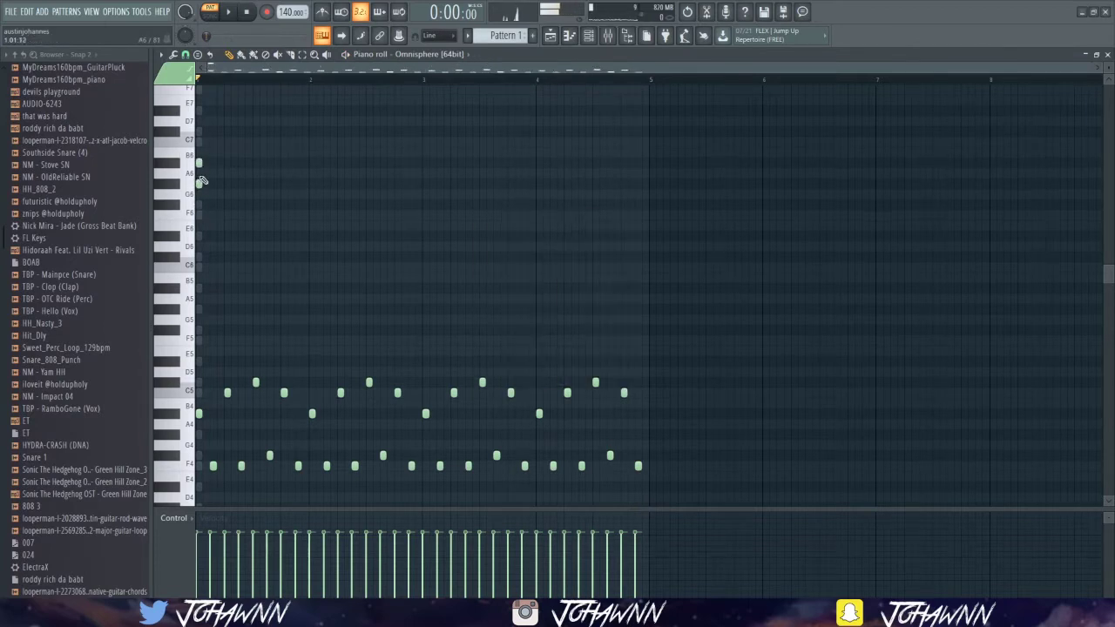
# Step: Follow the opening F#5 in bar 1 with G#5 and F5 notes and play the pattern back
pyautogui.click(228, 340)
pyautogui.press('space')
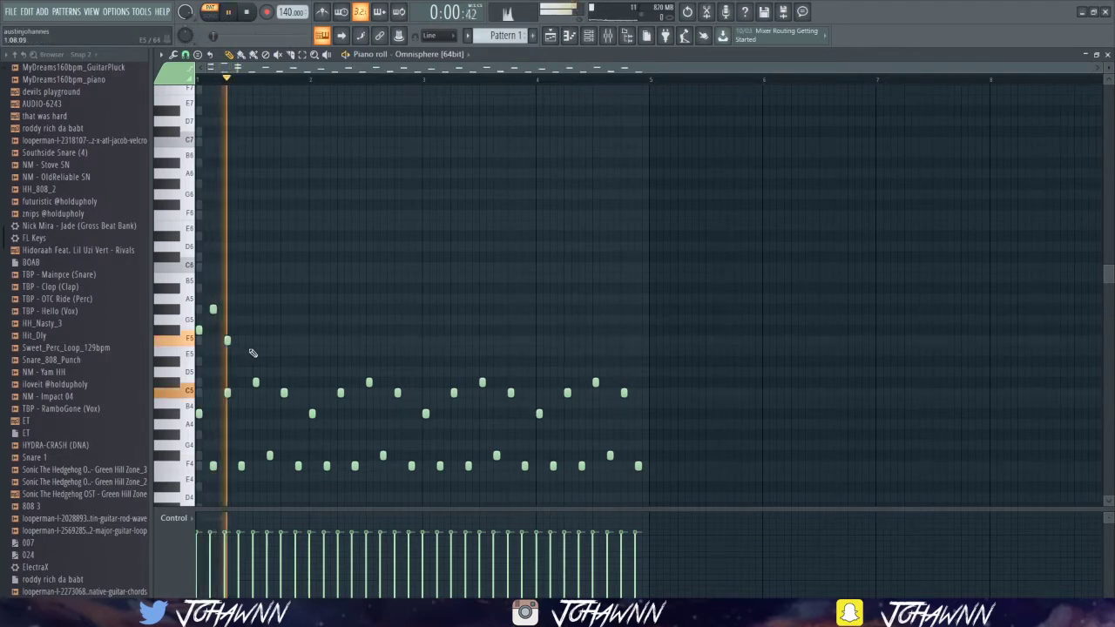
pyautogui.press('space')
pyautogui.press('space')
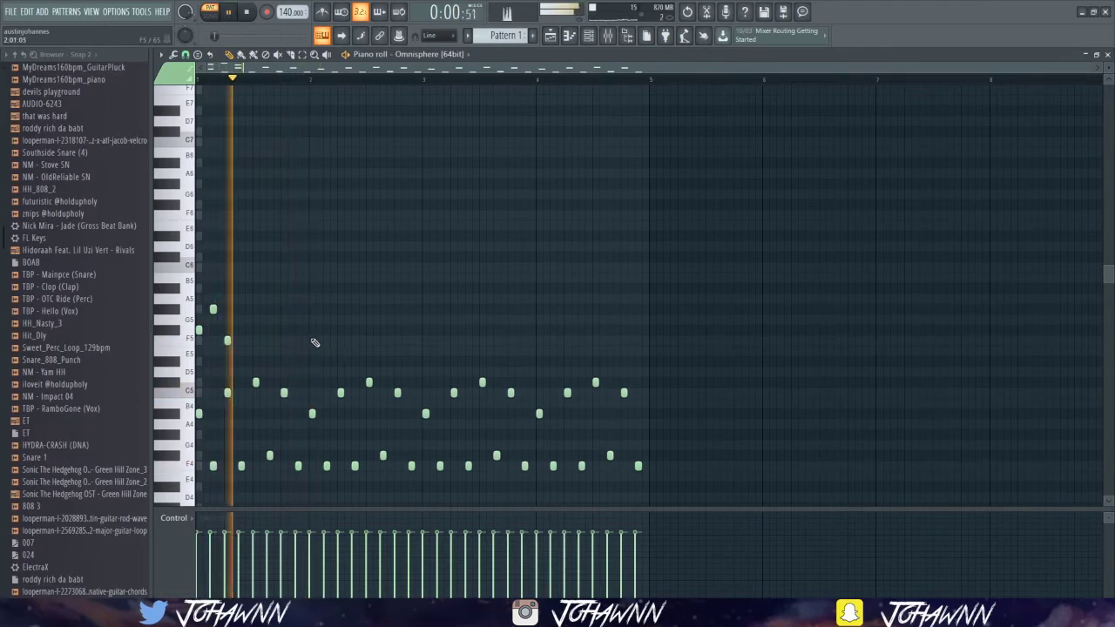
# Step: Add upper notes F#5 and G#5 at the start and middle of bars 2 and 3, and A#5 at the start of bar 4
pyautogui.click(312, 329)
pyautogui.click(370, 309)
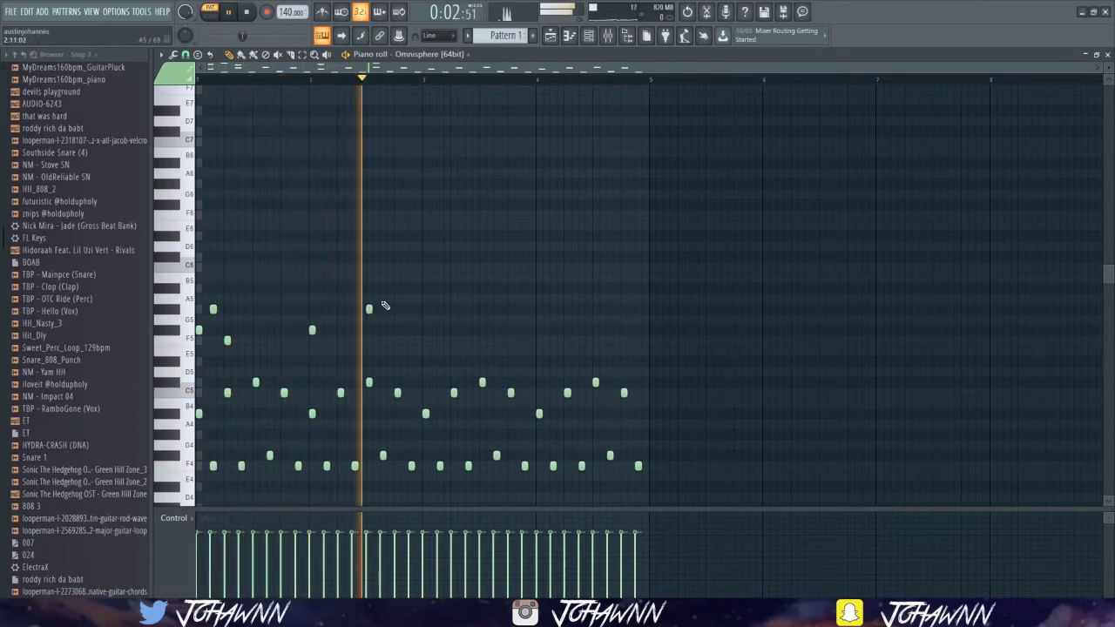
pyautogui.click(425, 329)
pyautogui.click(482, 310)
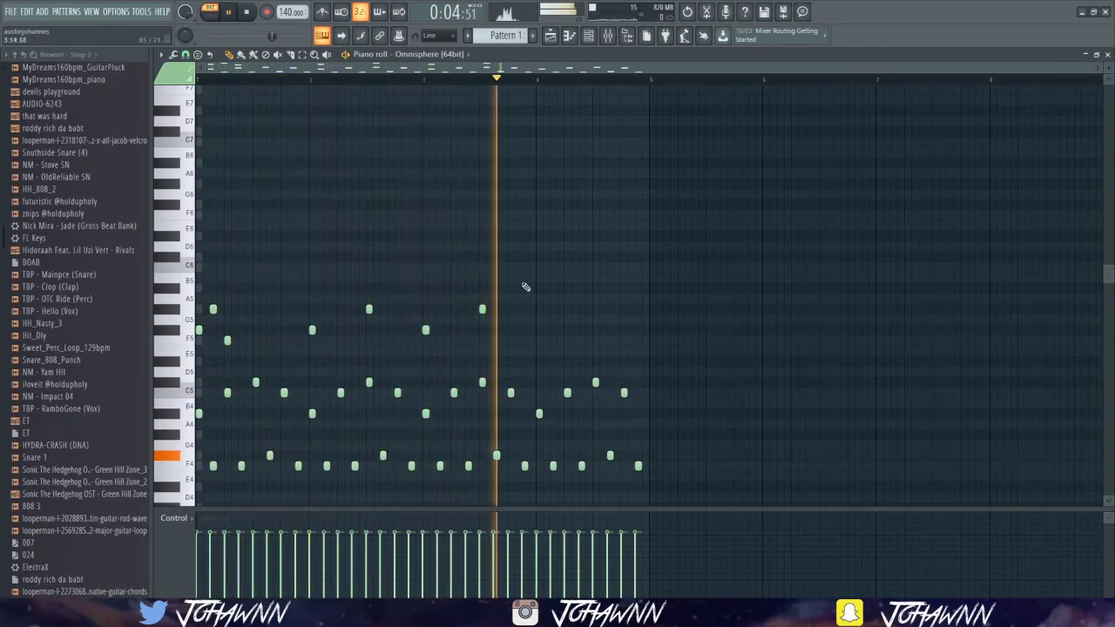
pyautogui.click(539, 288)
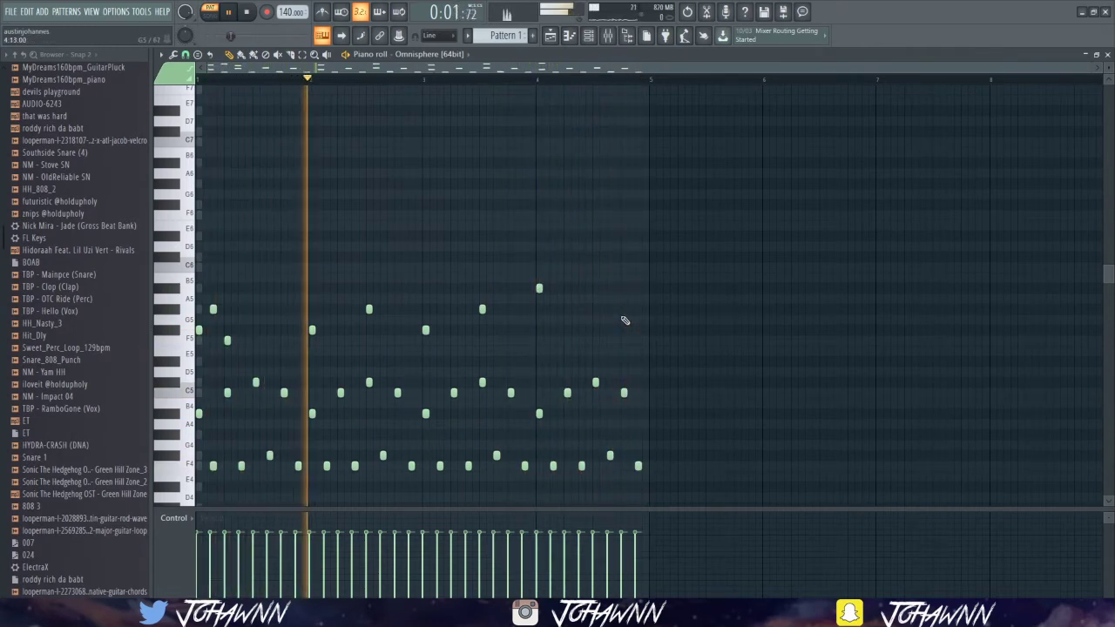
# Step: Shift the five upper notes in bars 2 to 4 three beats later and deselect them
pyautogui.moveTo(633, 364); pyautogui.dragTo(296, 260)
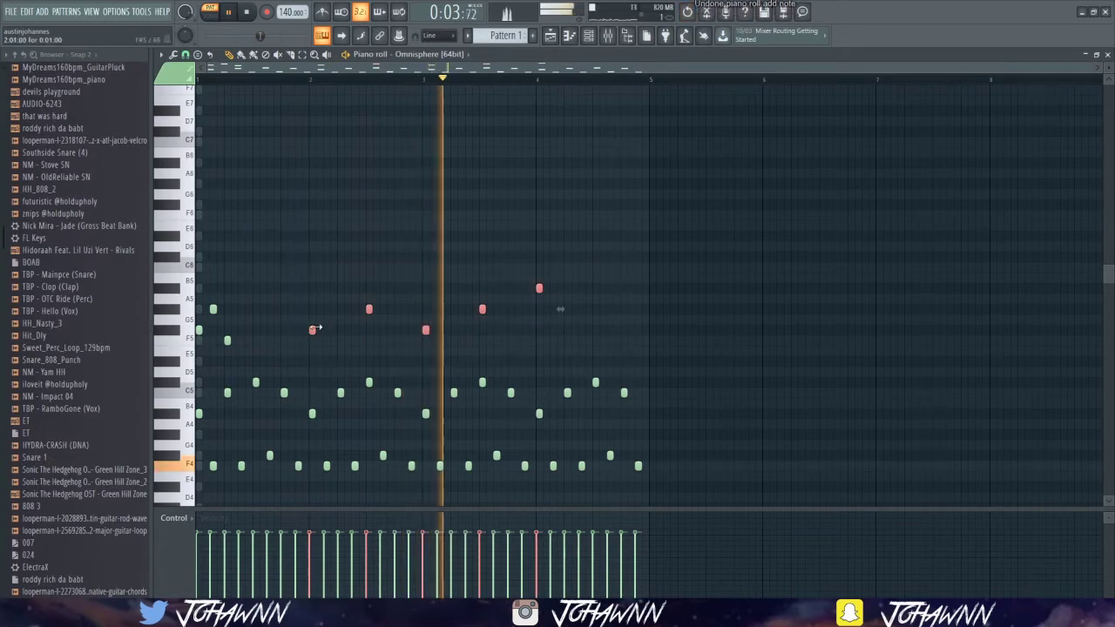
pyautogui.moveTo(313, 330); pyautogui.dragTo(396, 329)
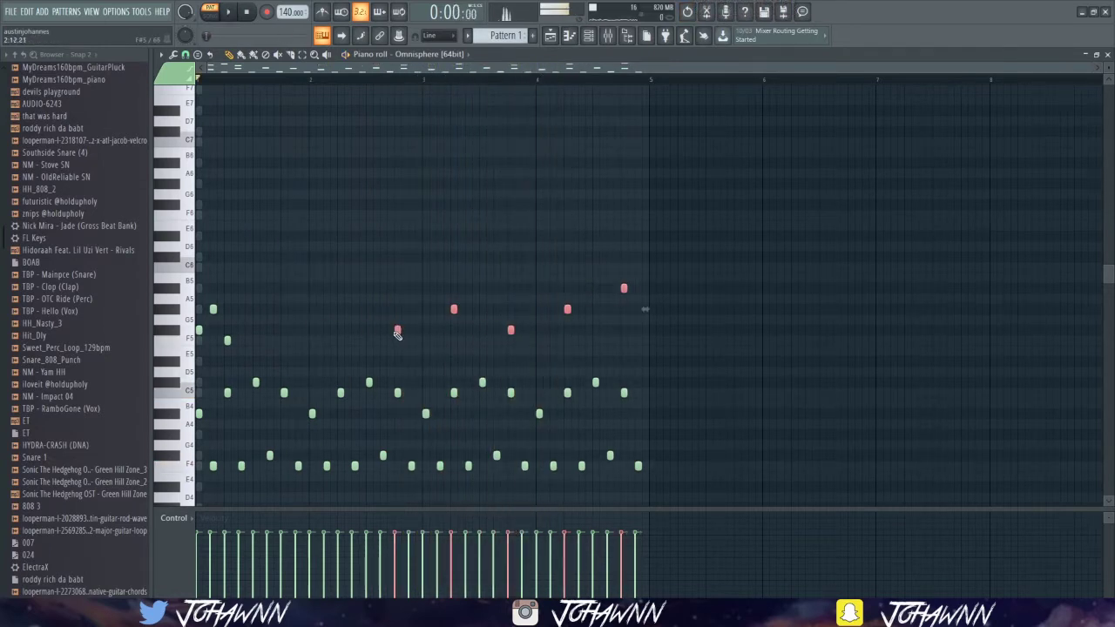
pyautogui.hotkey('ctrl', 'd')
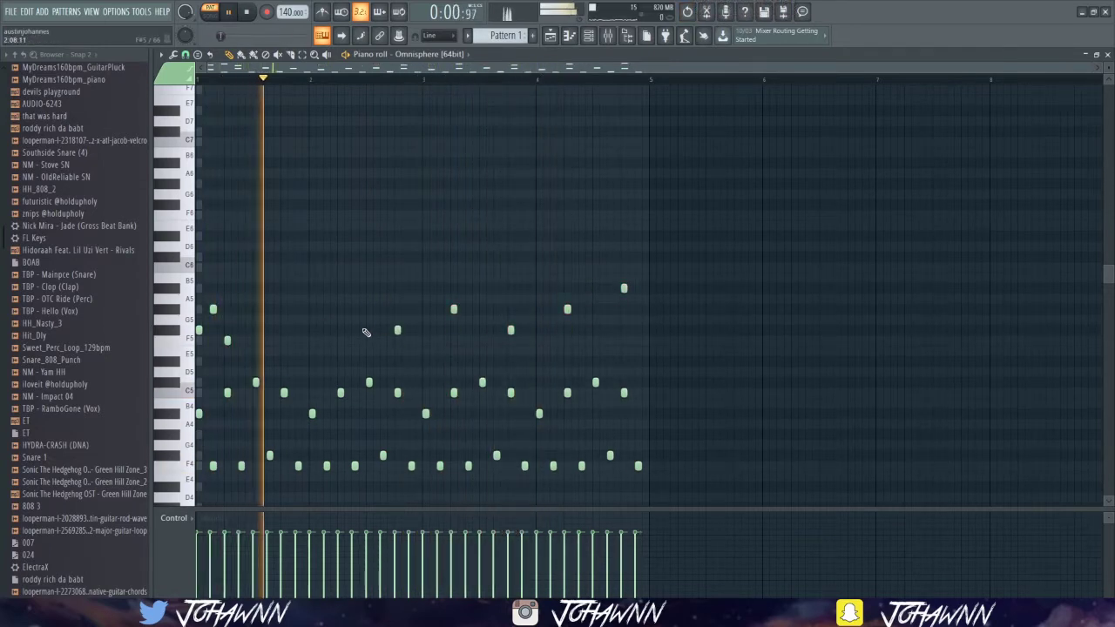
# Step: Add a C#6 in the middle of bar 2 and a C6 at the start of bar 3
pyautogui.click(369, 258)
pyautogui.press('space')
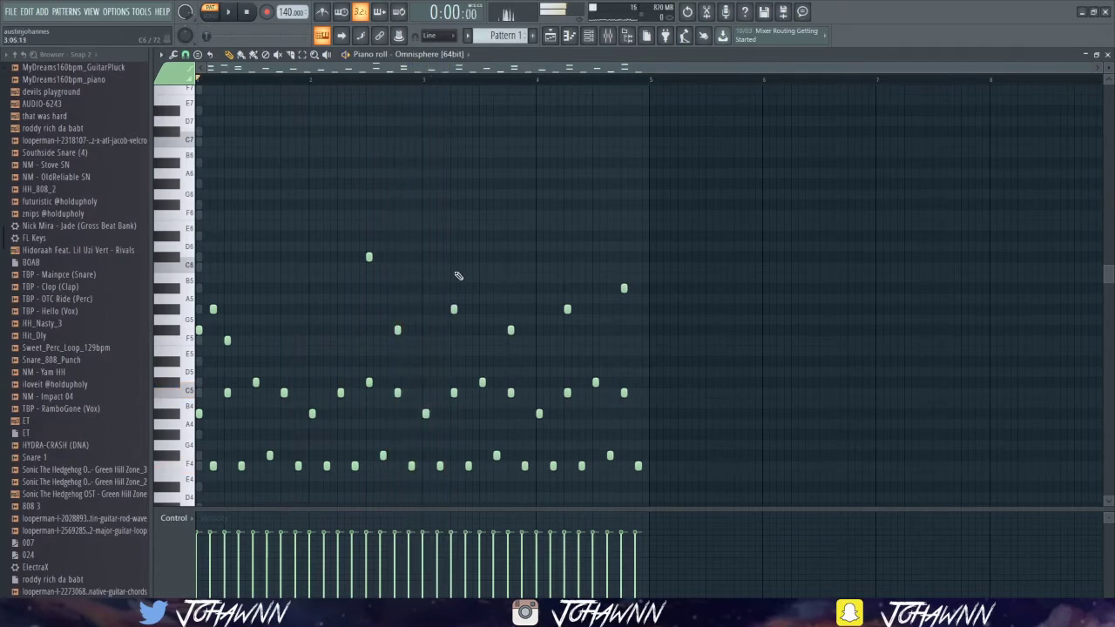
pyautogui.click(426, 267)
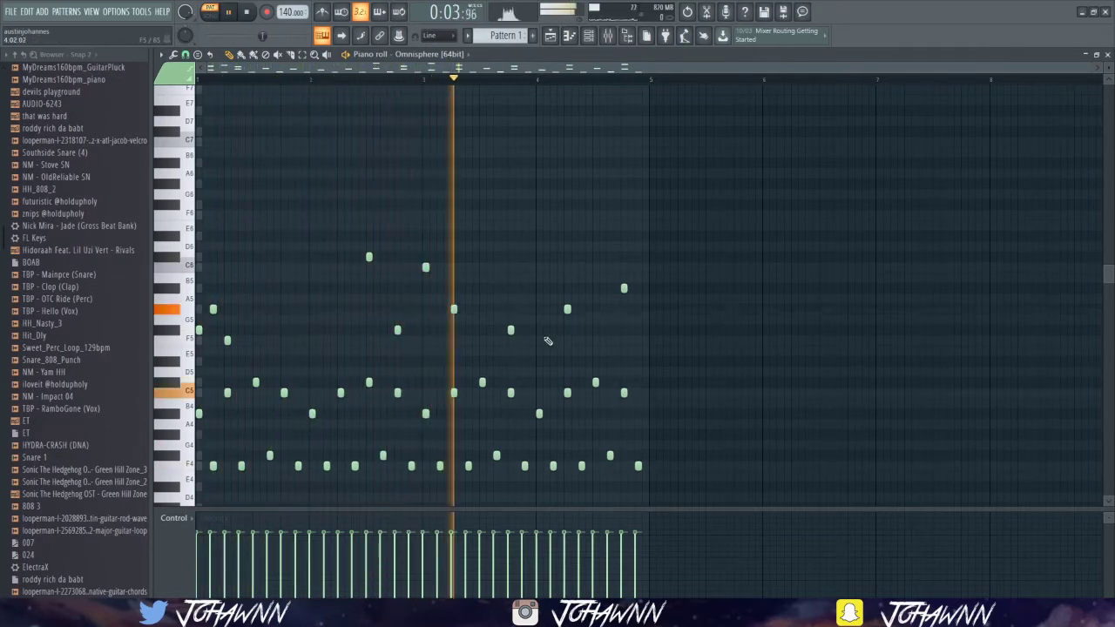
# Step: Move the last F#5 of bar 3 to the middle of that bar and try an A#5 after it
pyautogui.rightClick(511, 329)
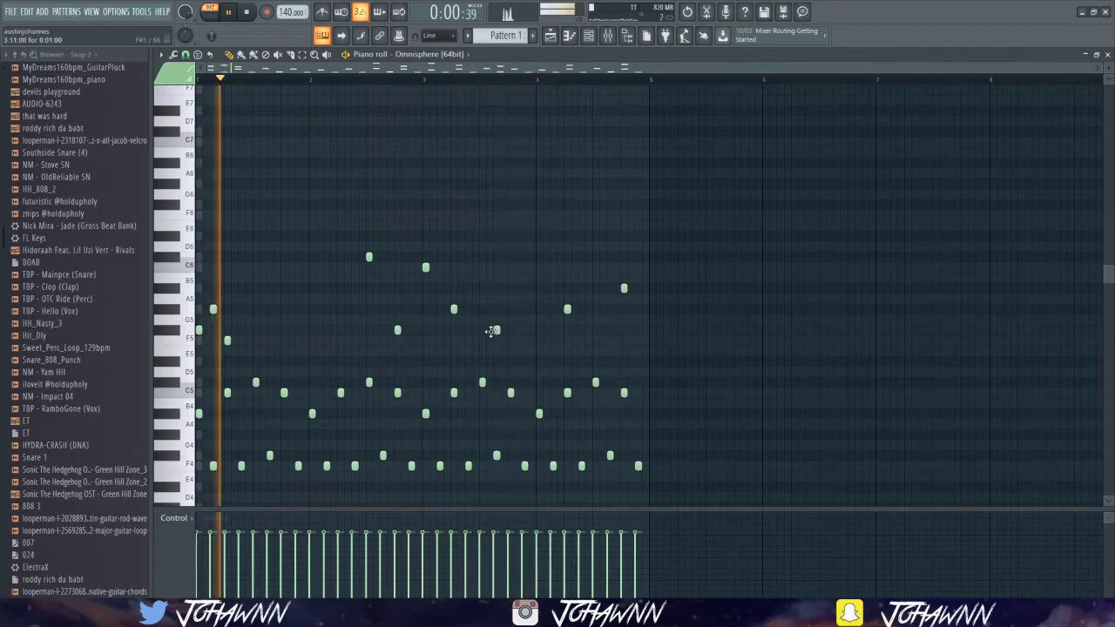
pyautogui.click(481, 330)
pyautogui.click(503, 288)
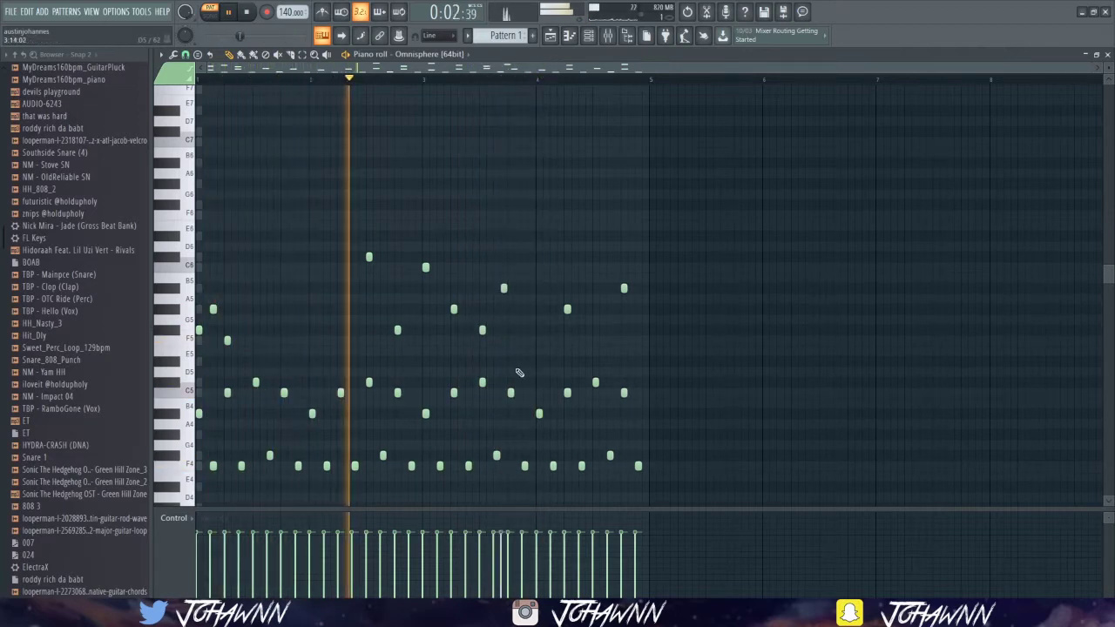
pyautogui.rightClick(504, 288)
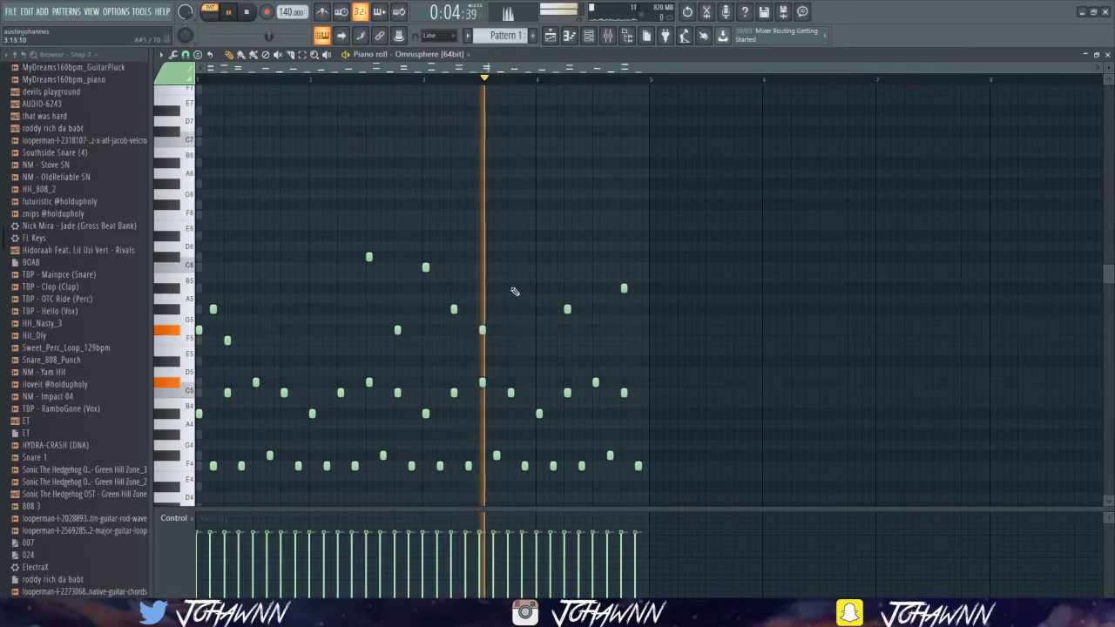
# Step: Repitch bar 3's upper G#5 to A#5 and bar 4's last upper note to F#5, moving bar 3's F#5 ahead of the A#5
pyautogui.moveTo(452, 311); pyautogui.dragTo(453, 289)
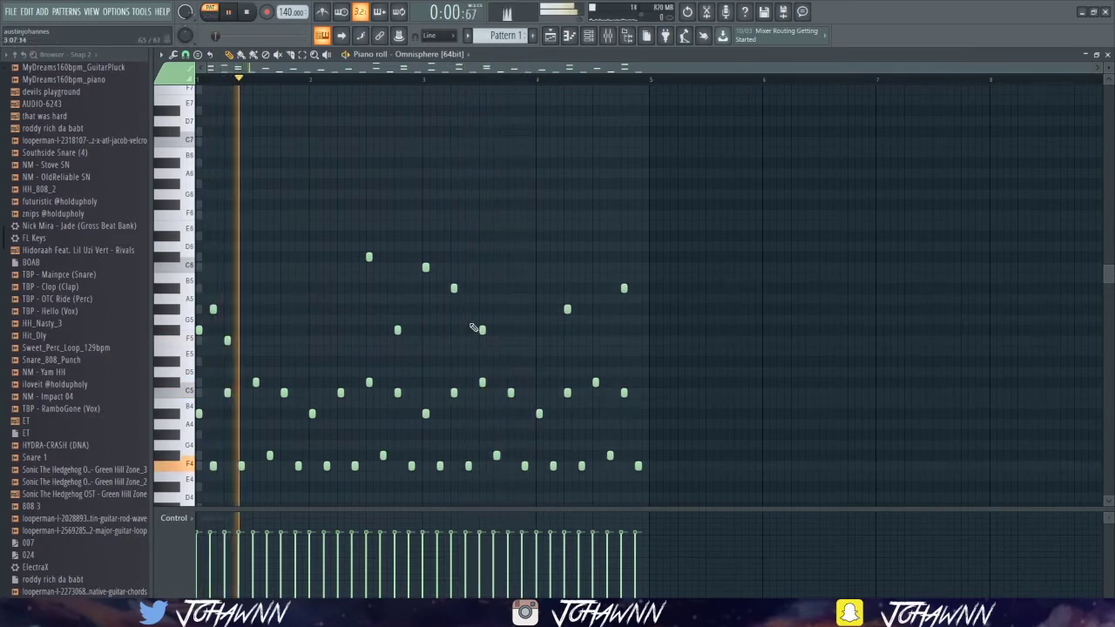
pyautogui.moveTo(480, 329); pyautogui.dragTo(441, 330)
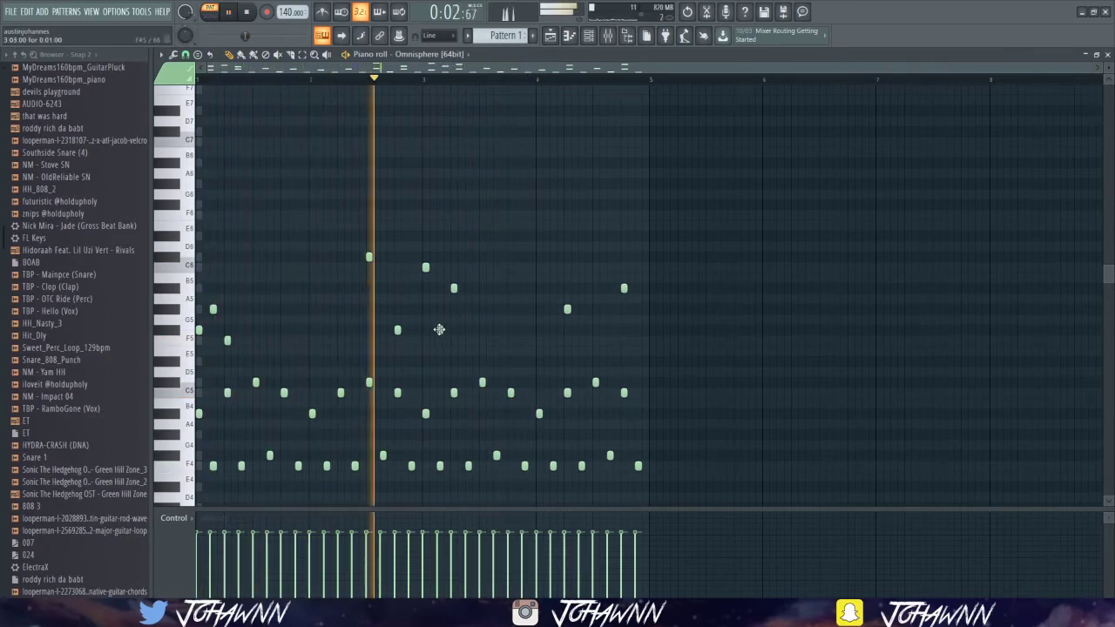
pyautogui.click(440, 329)
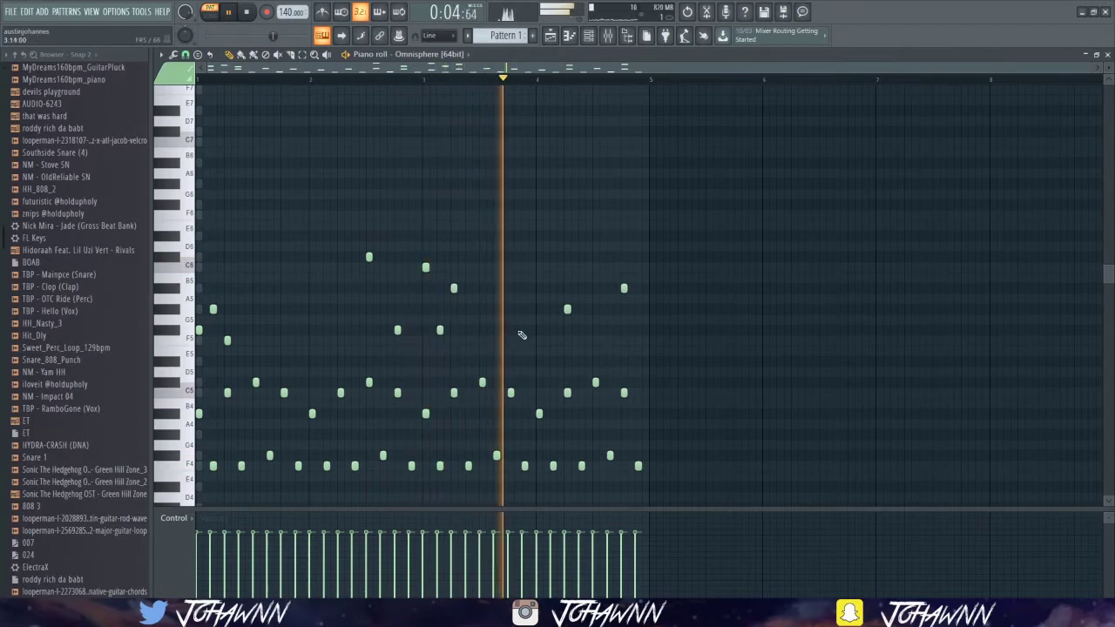
pyautogui.moveTo(623, 289); pyautogui.dragTo(624, 330)
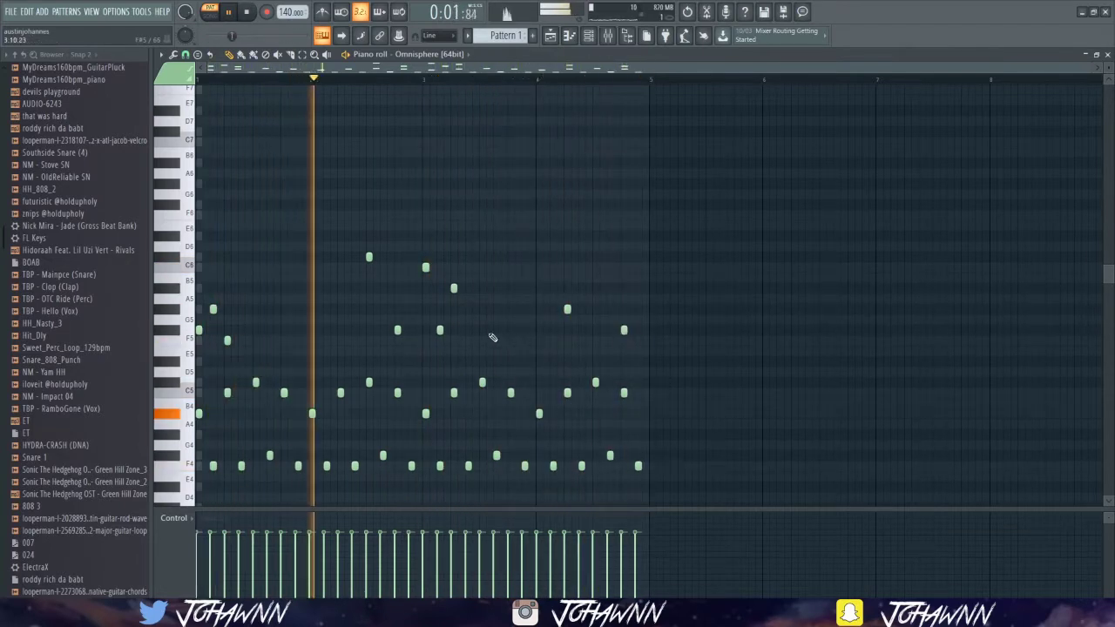
# Step: Shift the upper phrase from the C#6 through bar 3 two beats earlier and delete the two upper notes in bar 4
pyautogui.moveTo(501, 345); pyautogui.dragTo(315, 257)
pyautogui.hotkey('ctrl', 'd')
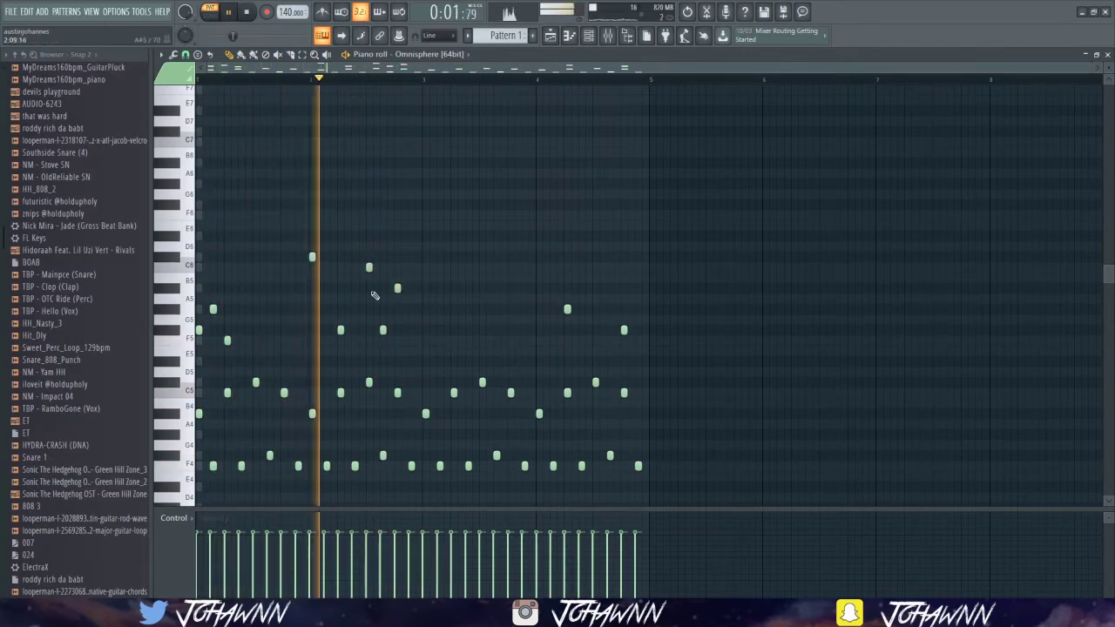
pyautogui.click(425, 308)
pyautogui.click(425, 309)
pyautogui.rightClick(567, 308)
pyautogui.rightClick(624, 329)
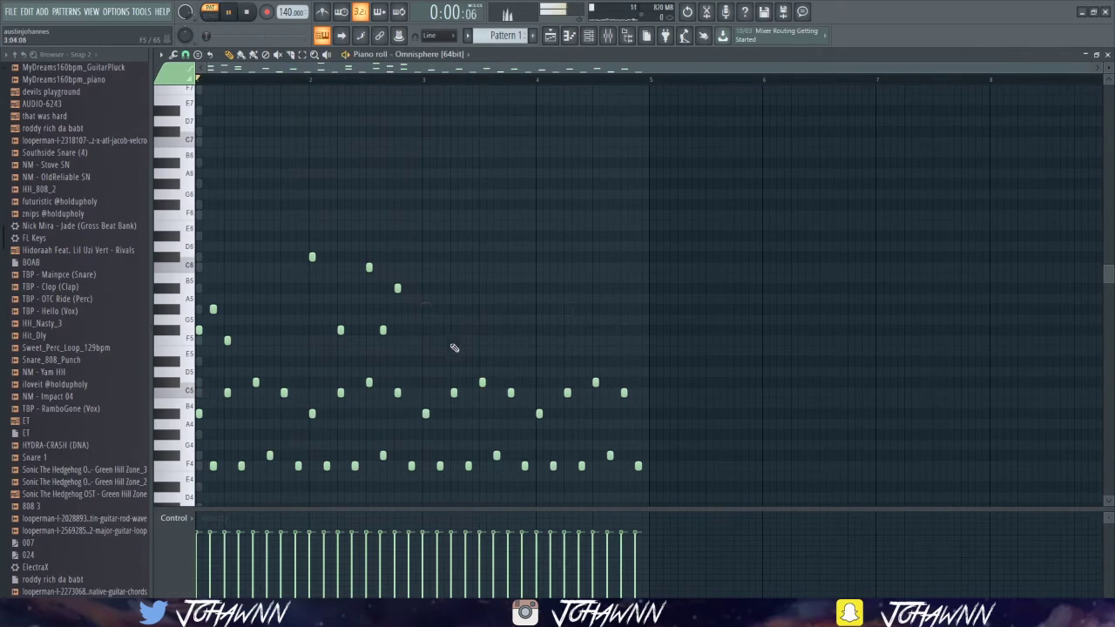
# Step: Duplicate the two-bar upper melody from bars 1 and 2 into bars 3 and 4
pyautogui.moveTo(454, 348); pyautogui.dragTo(199, 250)
pyautogui.hotkey('ctrl', 'b')
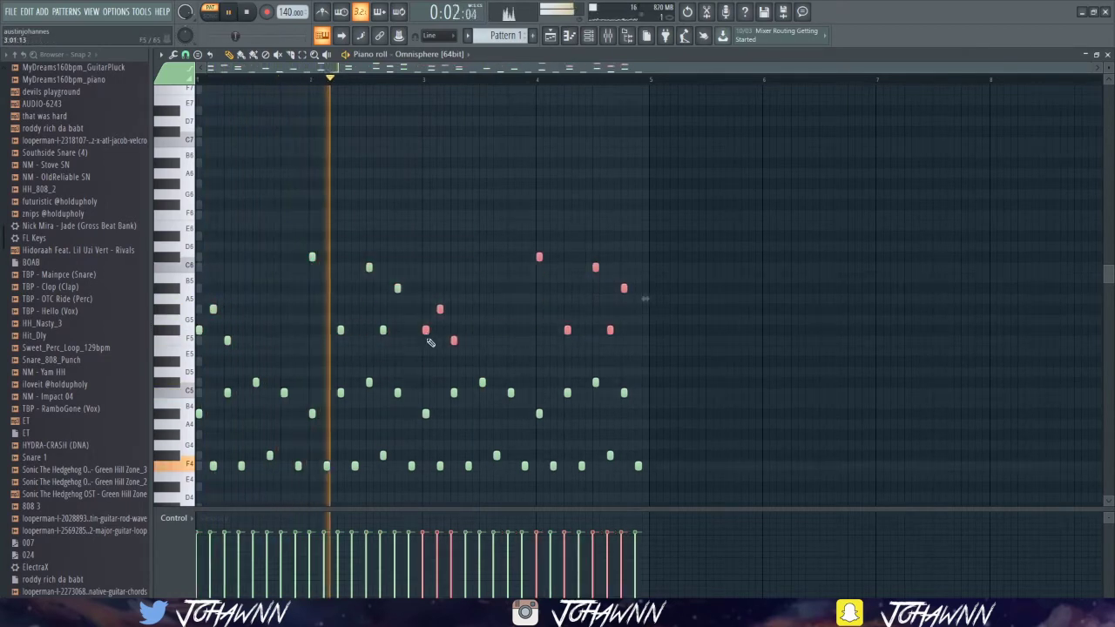
pyautogui.click(430, 341)
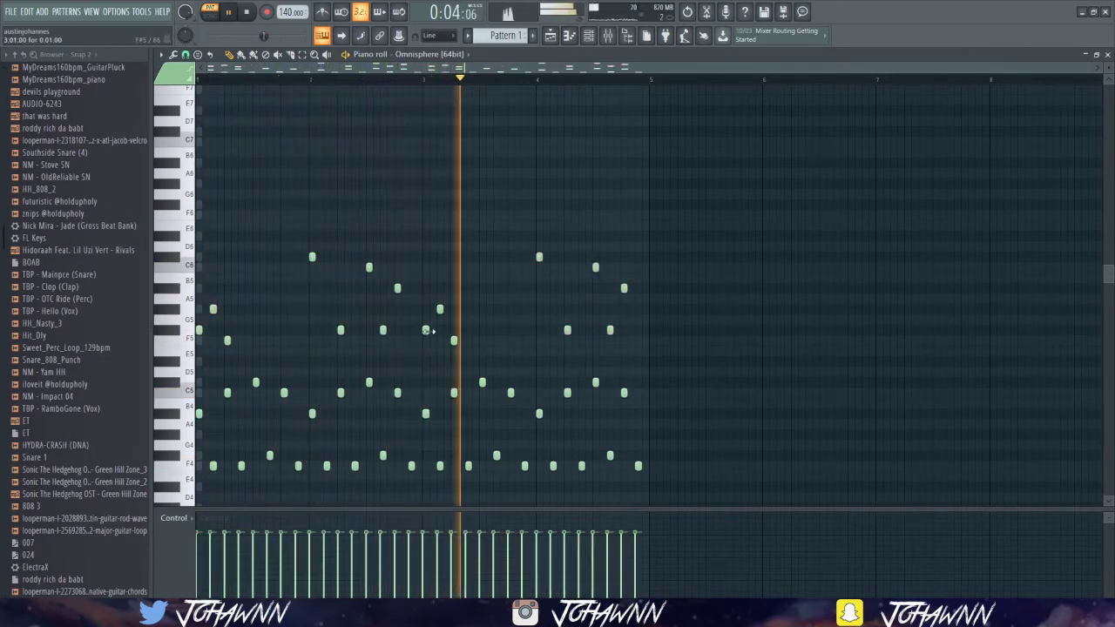
# Step: Vary the repeated upper phrase by opening bar 3 with G#5 and F#5, starting bar 4 on G#5, and deleting bar 4's C6
pyautogui.moveTo(425, 331); pyautogui.dragTo(459, 337)
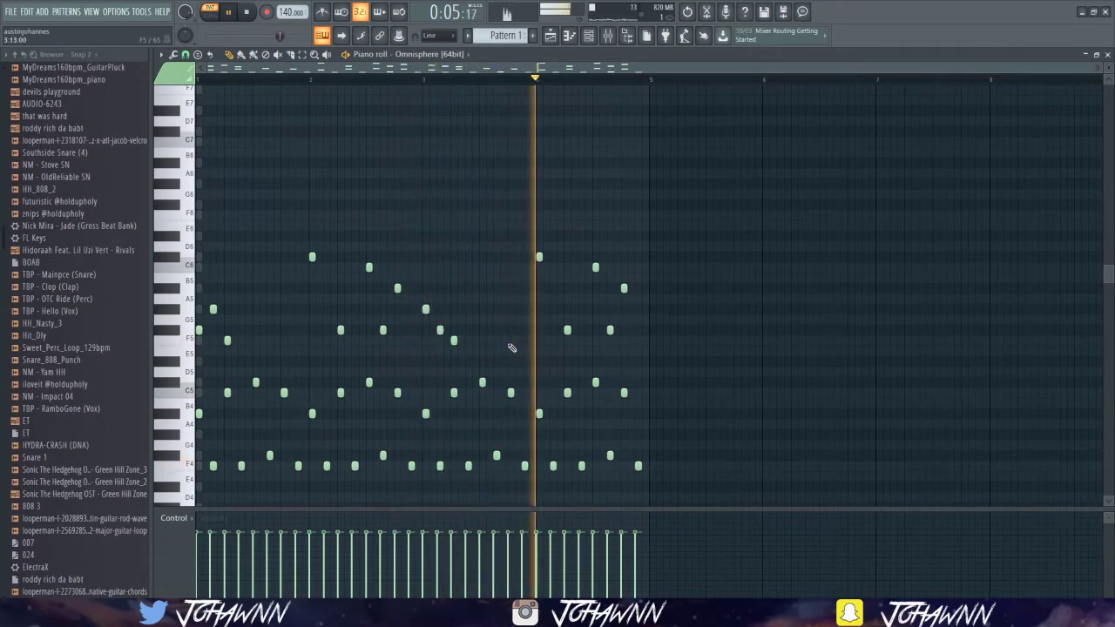
pyautogui.click(538, 309)
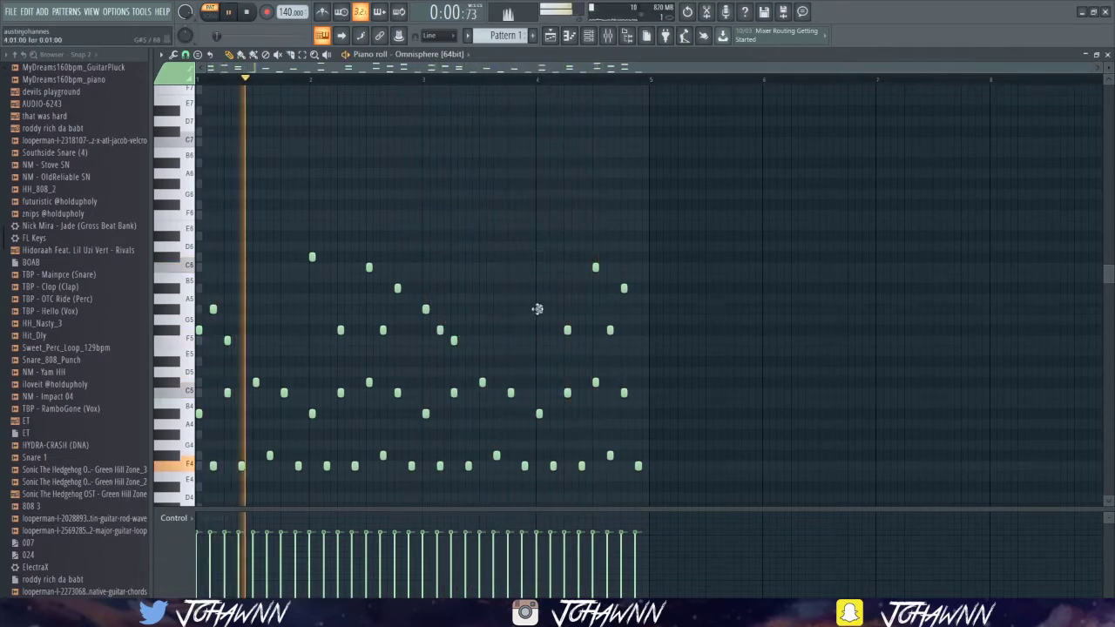
pyautogui.rightClick(596, 268)
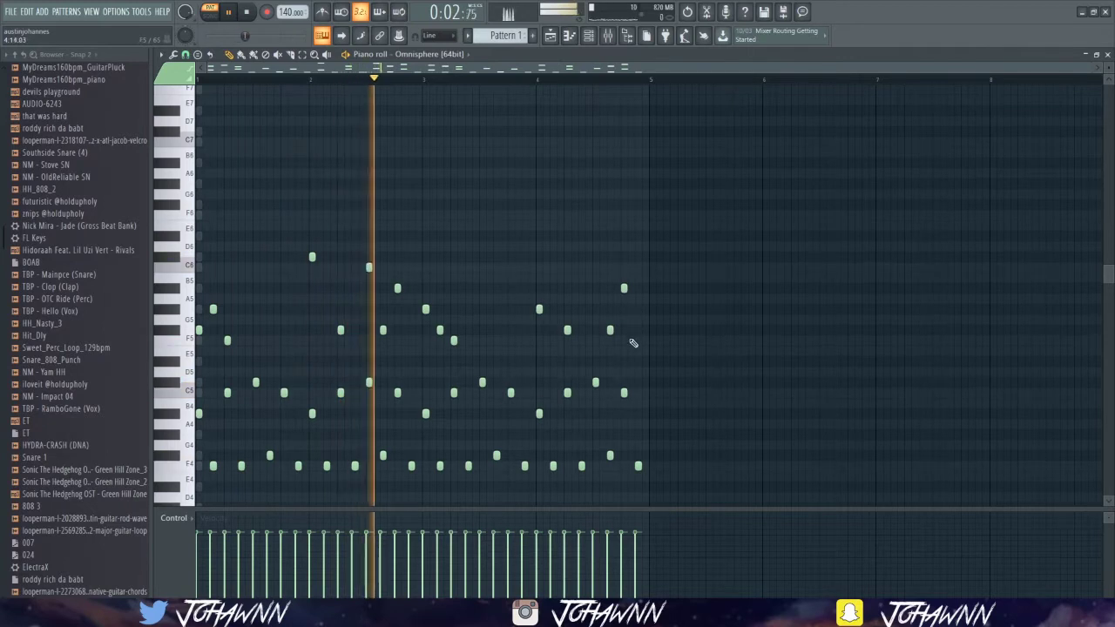
# Step: Lower the last upper note in bar 4 to F5
pyautogui.moveTo(624, 288); pyautogui.dragTo(625, 340)
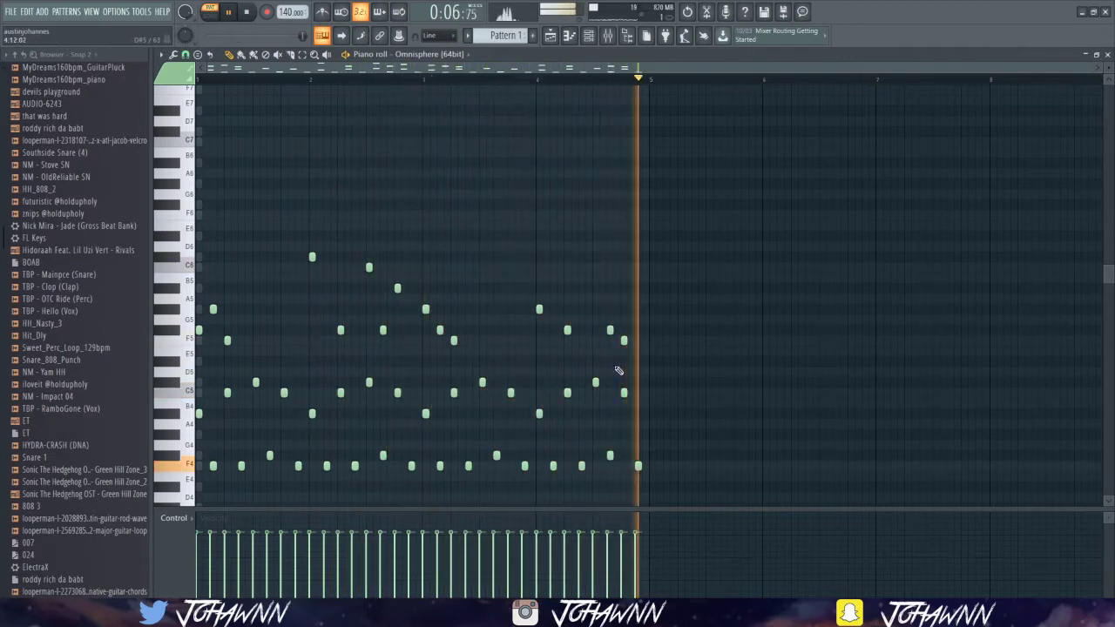
# Step: Load Gross Beat in the first effect slot of the Omnisphere mixer track and set the Momentary preset to 1/2 Speed
pyautogui.press('F6')
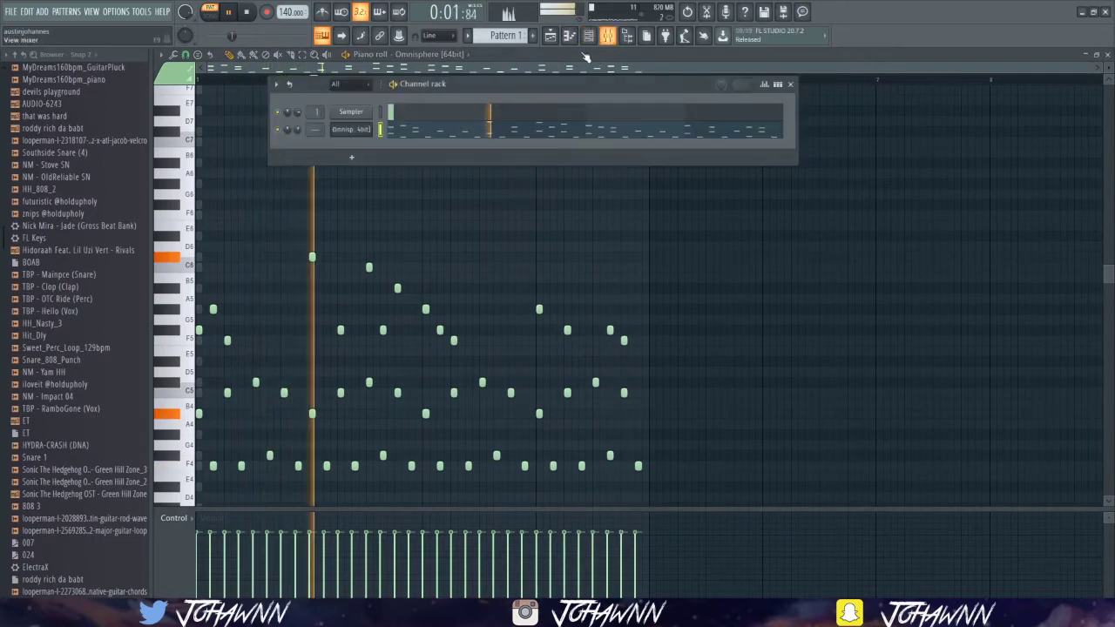
pyautogui.press('F9')
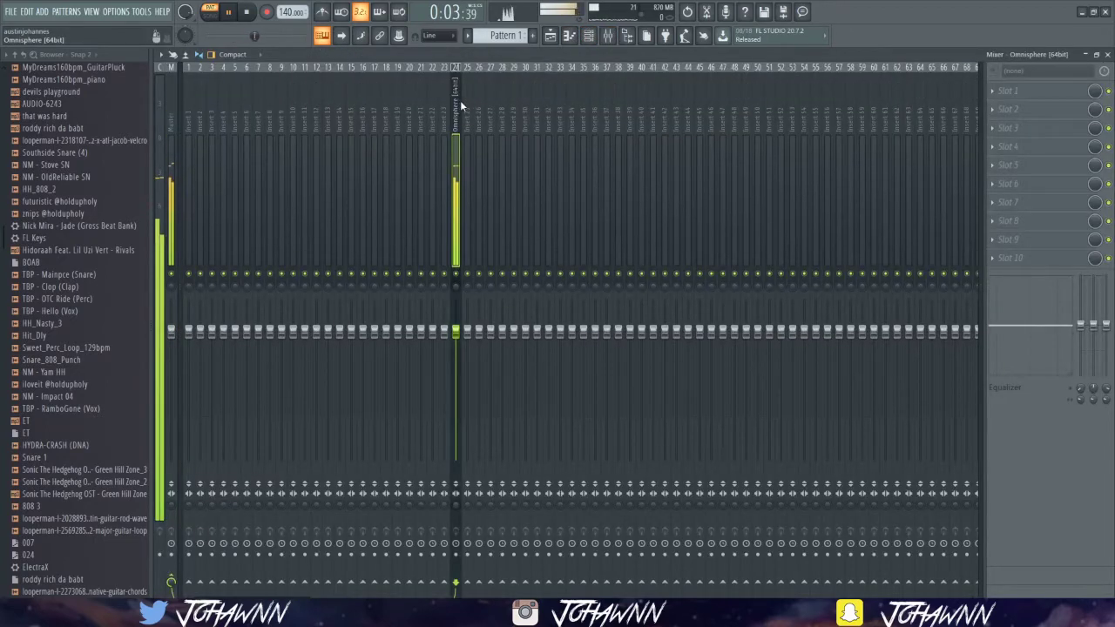
pyautogui.click(1008, 90)
pyautogui.click(827, 587)
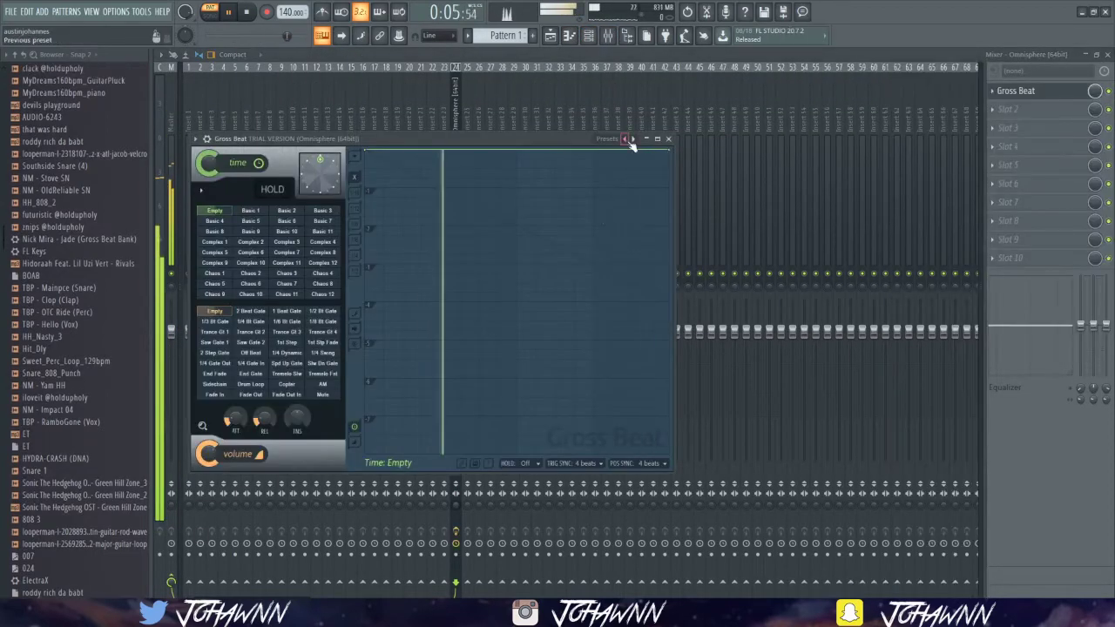
pyautogui.rightClick(627, 141)
pyautogui.click(646, 171)
pyautogui.click(288, 283)
pyautogui.press('space')
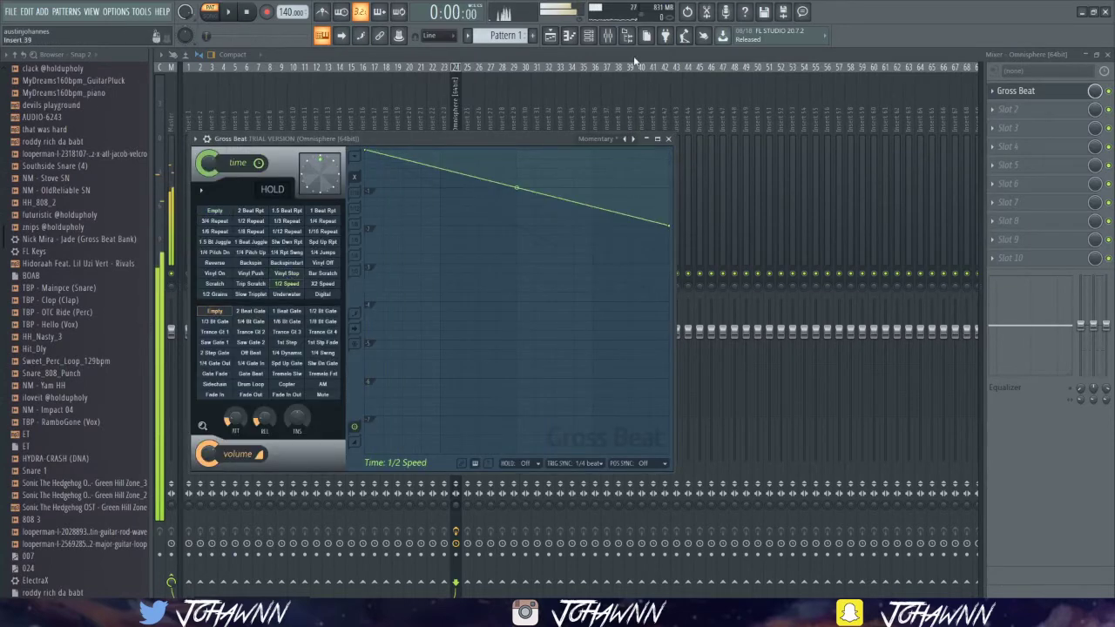
# Step: Try the whole Omnisphere melody one octave higher with playback and shift it back down an octave
pyautogui.click(607, 35)
pyautogui.click(589, 36)
pyautogui.click(468, 135)
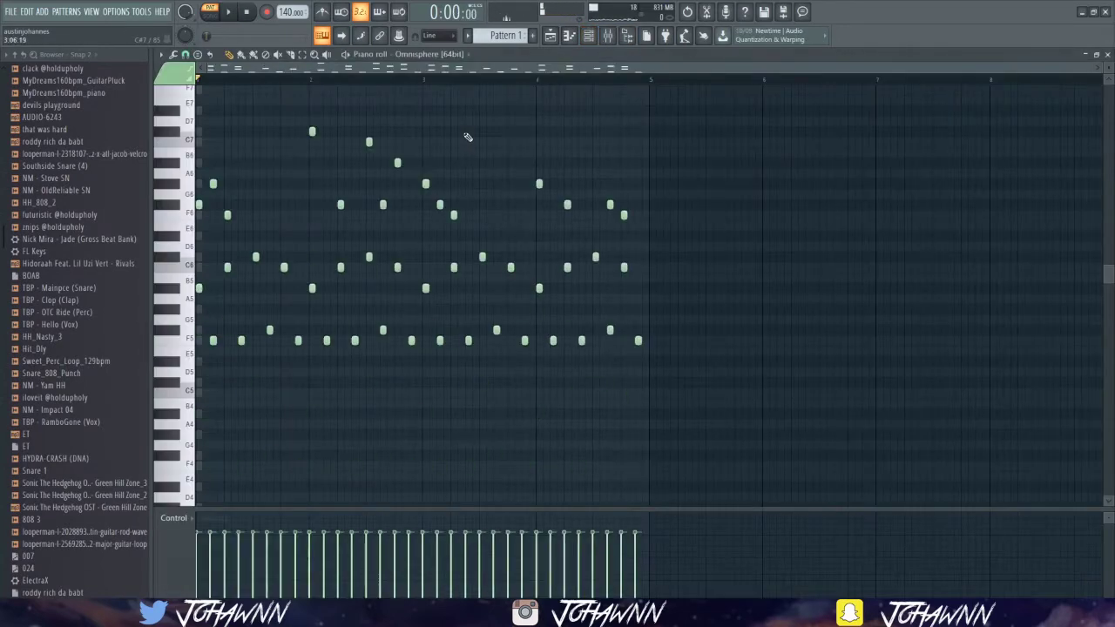
pyautogui.press('space')
pyautogui.press('space')
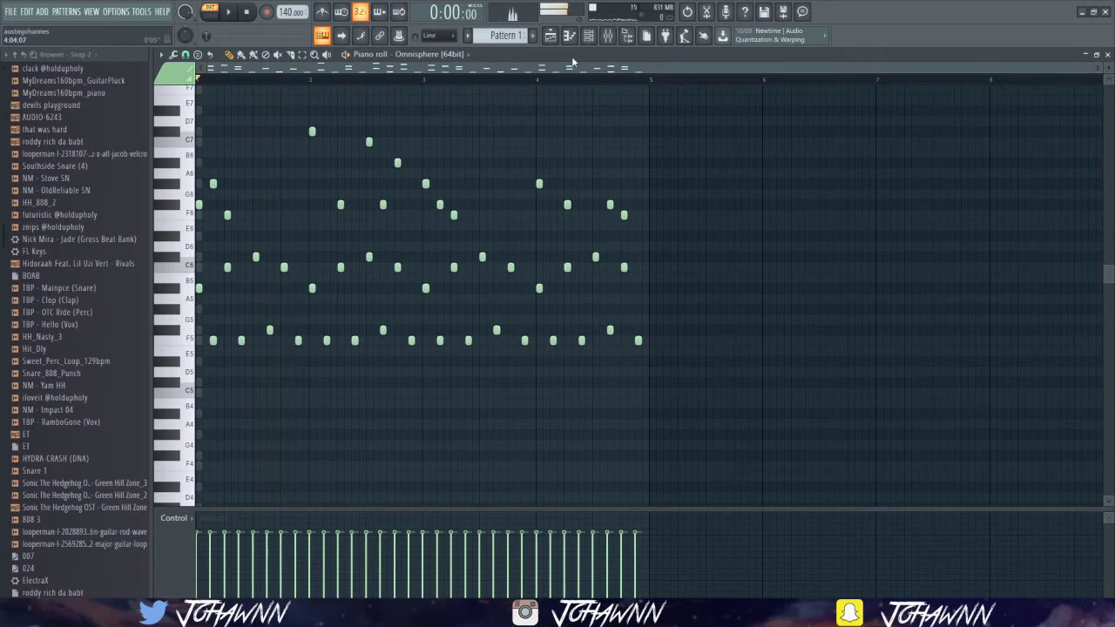
pyautogui.hotkey('ctrl', 'Down')
pyautogui.press('space')
pyautogui.press('space')
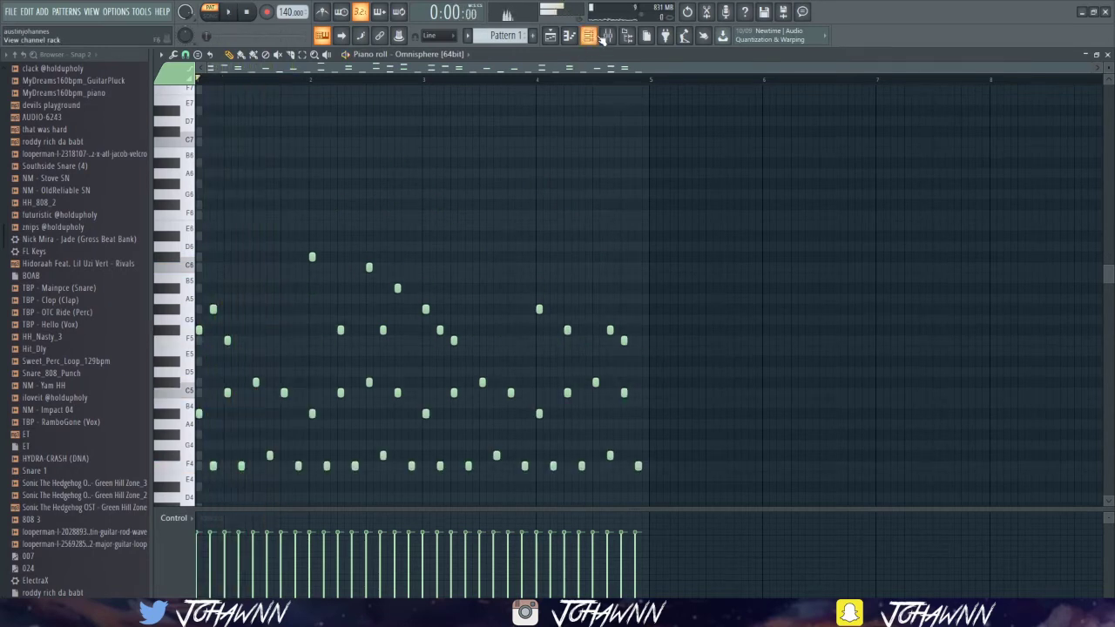
# Step: Transpose the whole Omnisphere melody up five semitones and start playback
pyautogui.hotkey('shift', 'Up')
pyautogui.hotkey('shift', 'Up')
pyautogui.hotkey('shift', 'Up')
pyautogui.hotkey('shift', 'Up')
pyautogui.hotkey('shift', 'Up')
pyautogui.press('space')
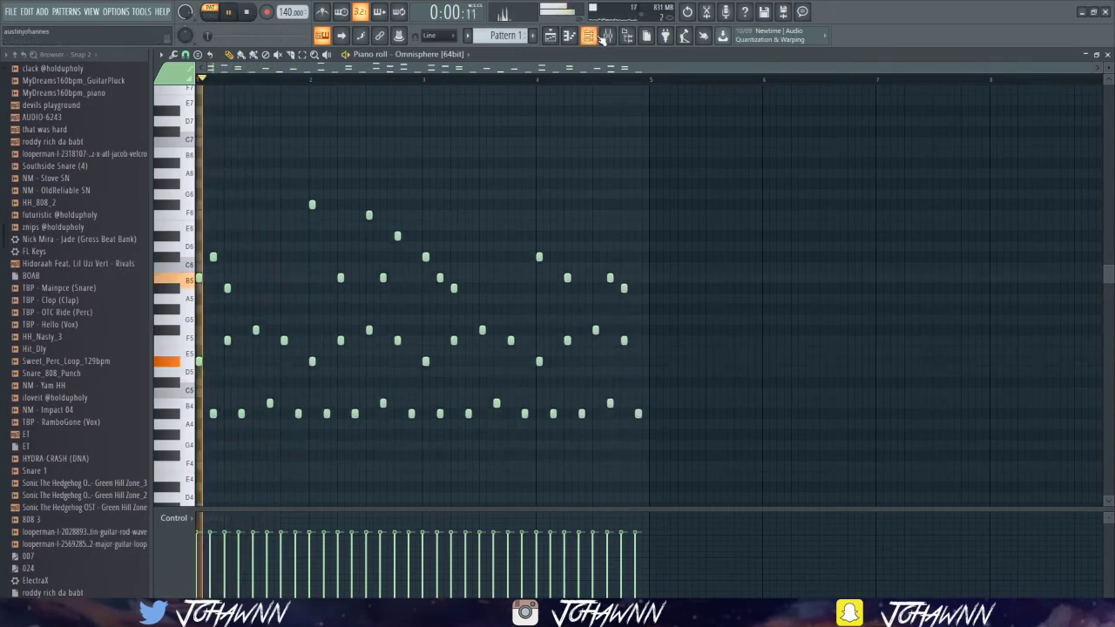
pyautogui.click(457, 53)
pyautogui.click(444, 72)
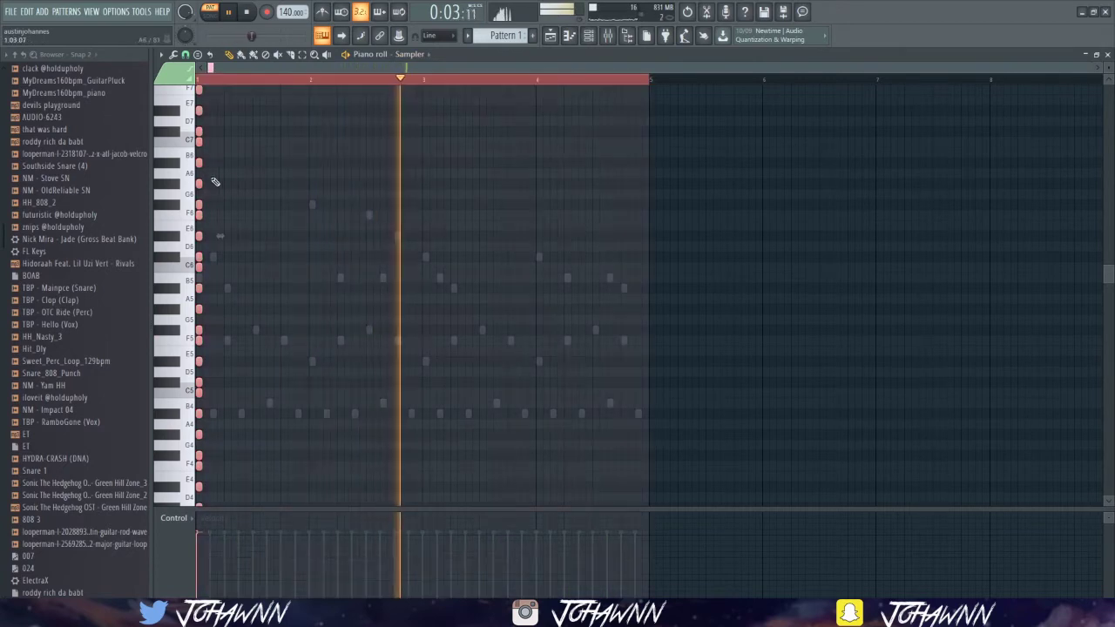
pyautogui.moveTo(202, 194)
pyautogui.mouseDown()
pyautogui.moveTo(346, 193)
pyautogui.moveTo(346, 184)
pyautogui.moveTo(204, 184)
pyautogui.mouseUp()
pyautogui.hotkey('ctrl', 'd')
# Step: Try the Twelve String Guitar Bright patch from Omnisphere's Guitars category on the melody
pyautogui.click(588, 36)
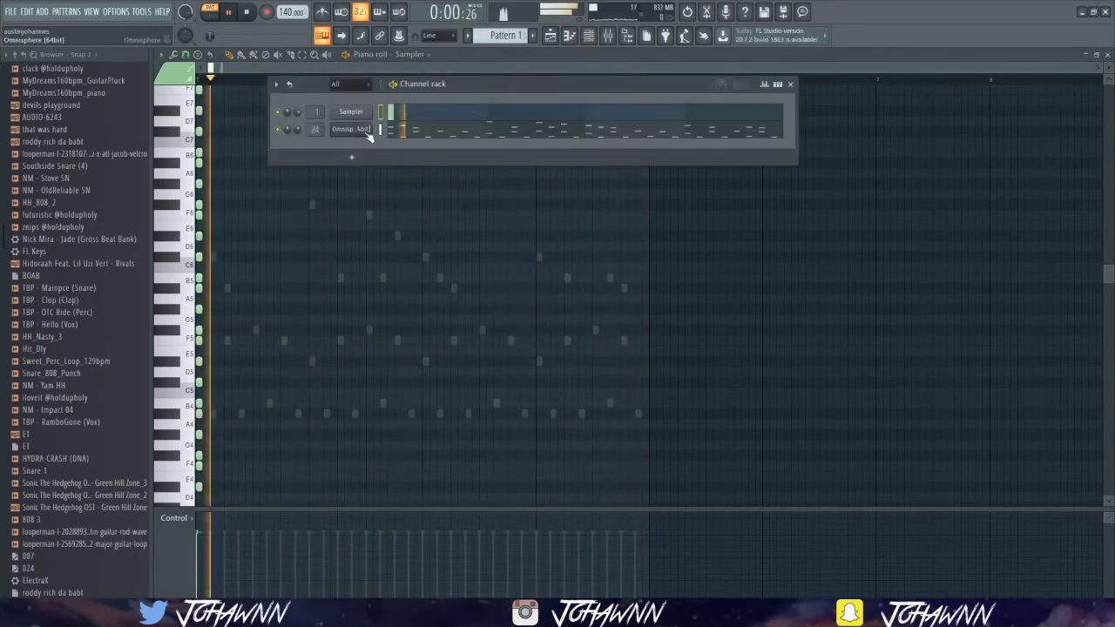
pyautogui.click(369, 135)
pyautogui.scroll(-2, 755, 436)
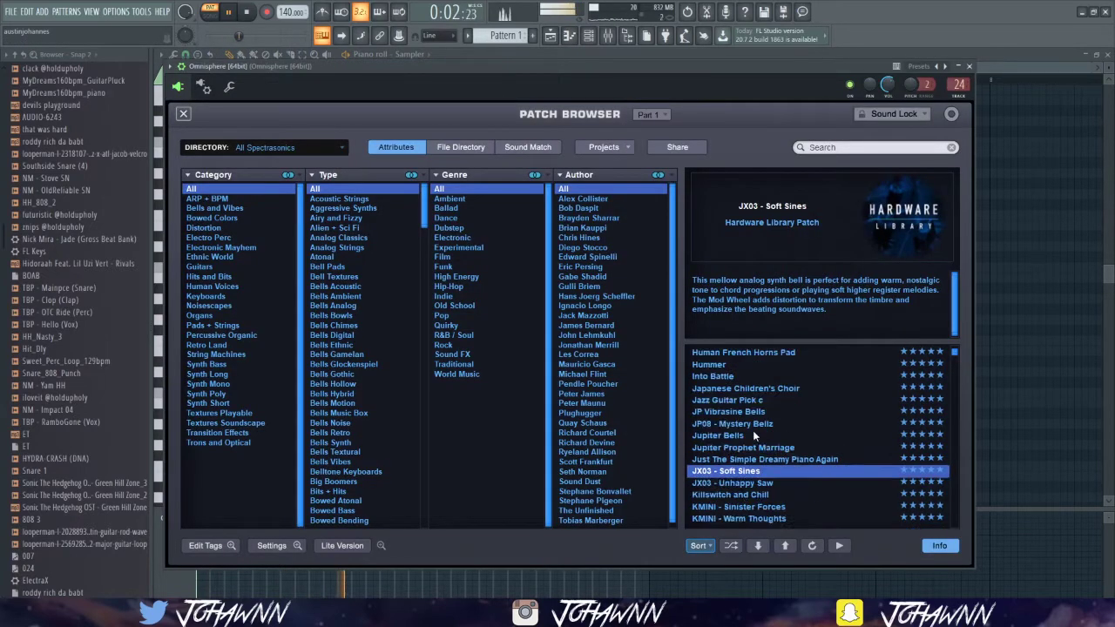
pyautogui.scroll(-4, 754, 435)
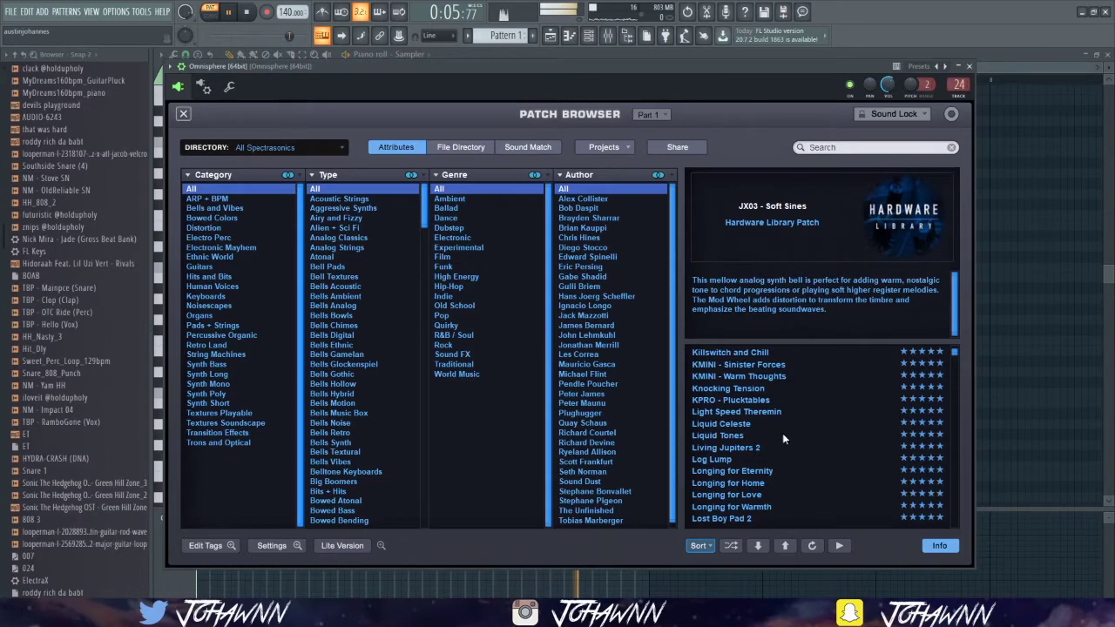
pyautogui.click(209, 276)
pyautogui.click(199, 266)
pyautogui.moveTo(953, 353); pyautogui.dragTo(947, 496)
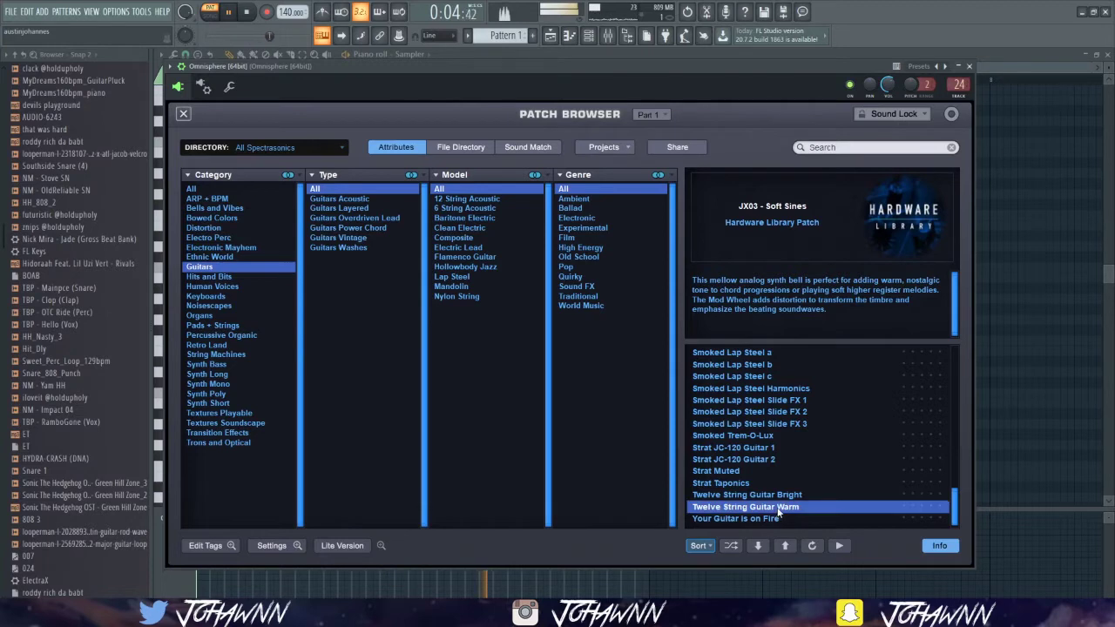
pyautogui.click(774, 494)
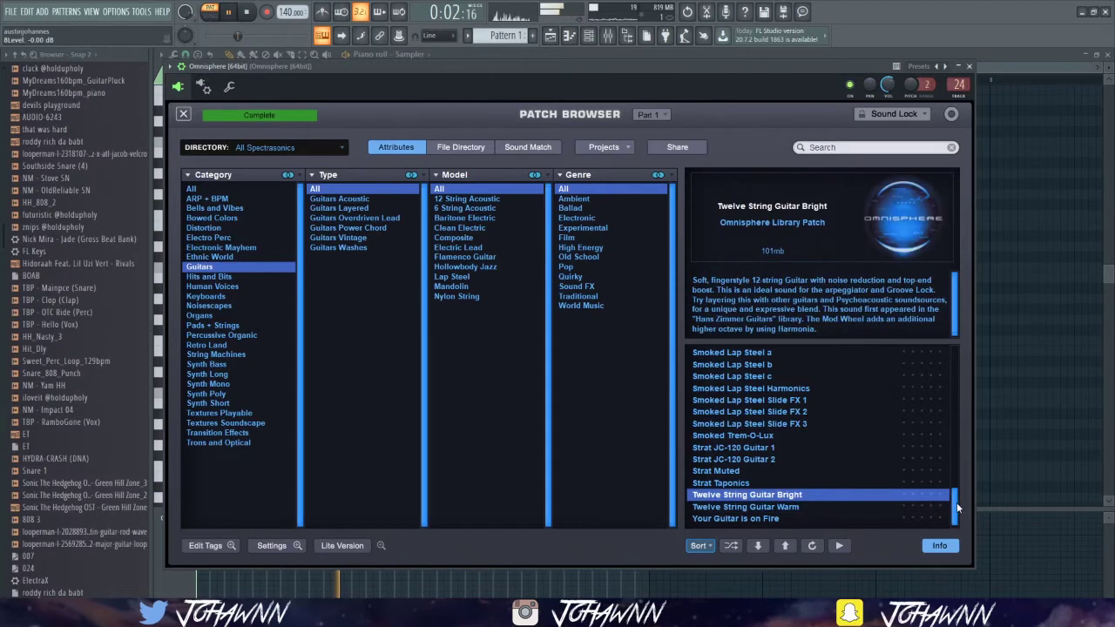
pyautogui.scroll(5, 956, 503)
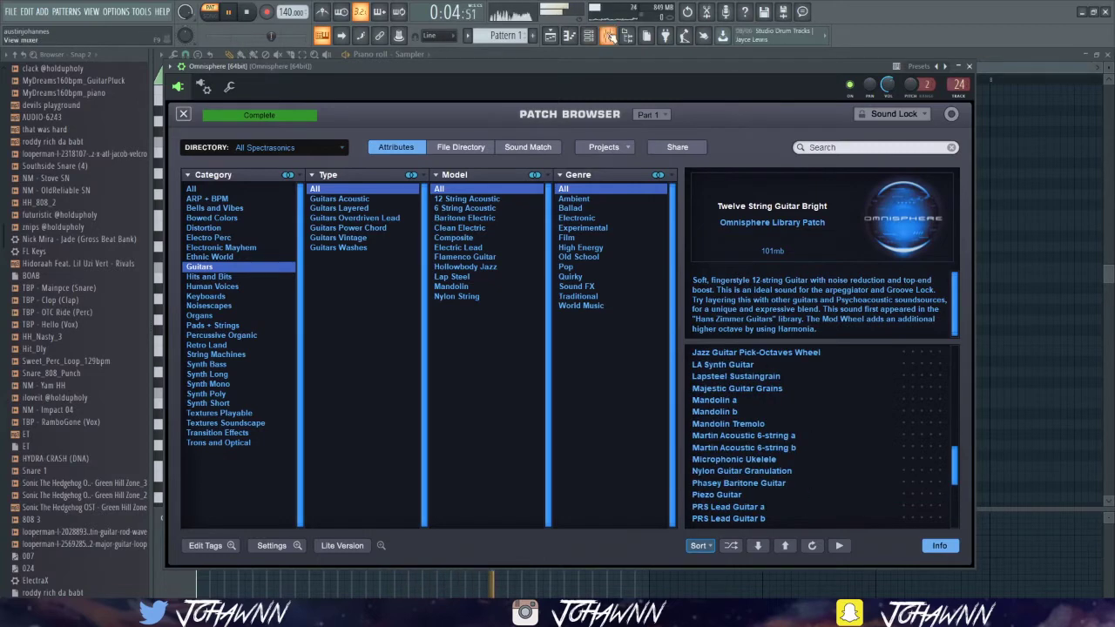
# Step: Load the PLUCK - Karate patch from the #FullyLoaded bank in Omnisphere's Sharing directory
pyautogui.click(610, 38)
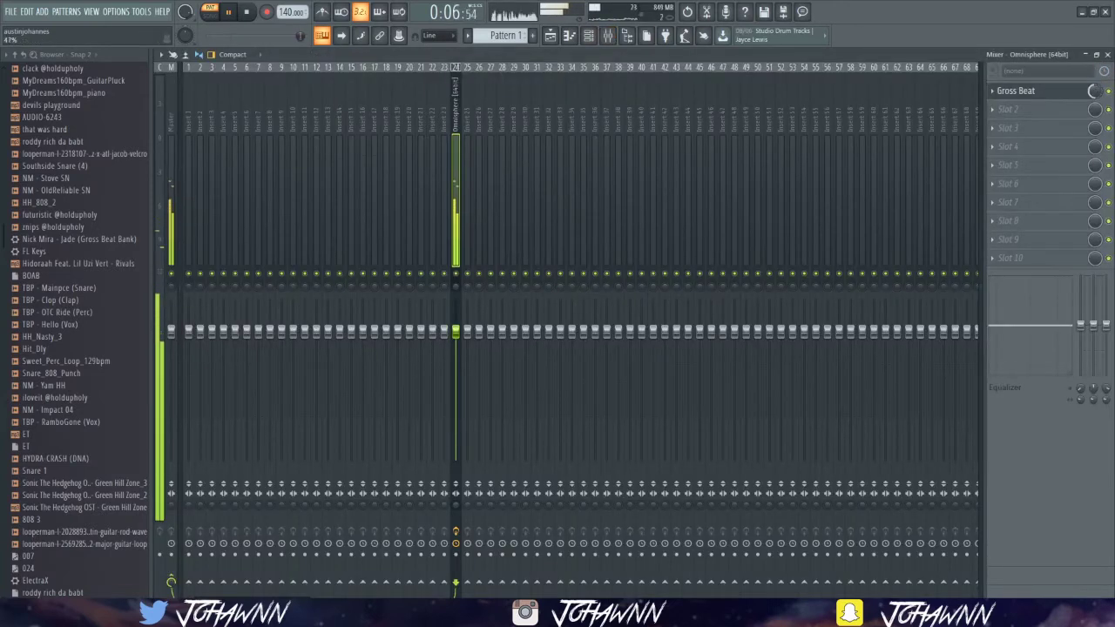
pyautogui.click(589, 35)
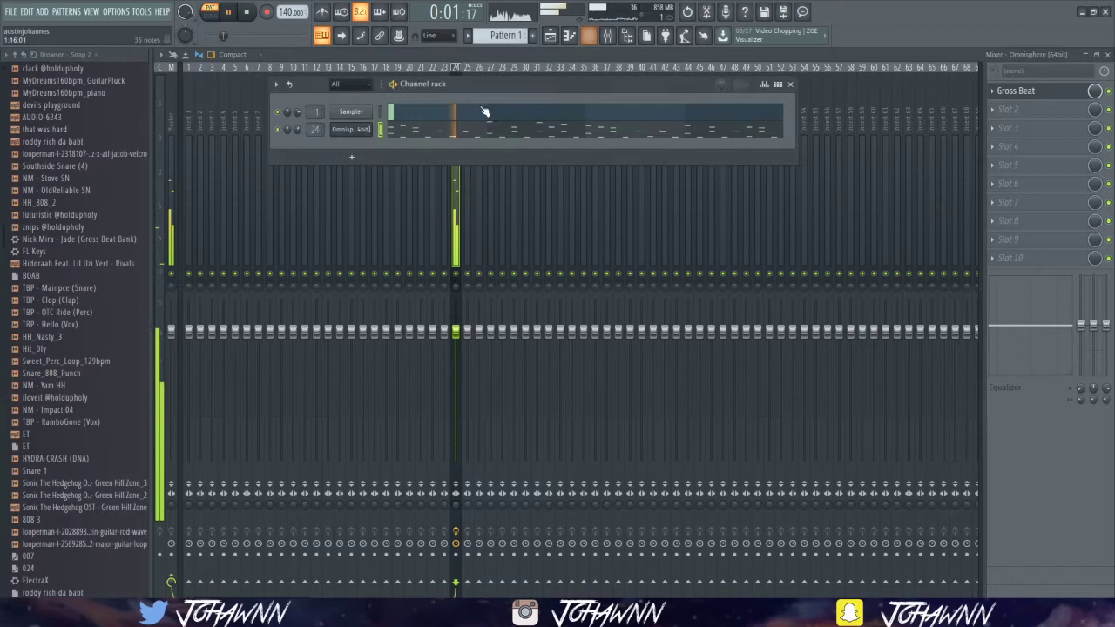
pyautogui.click(364, 130)
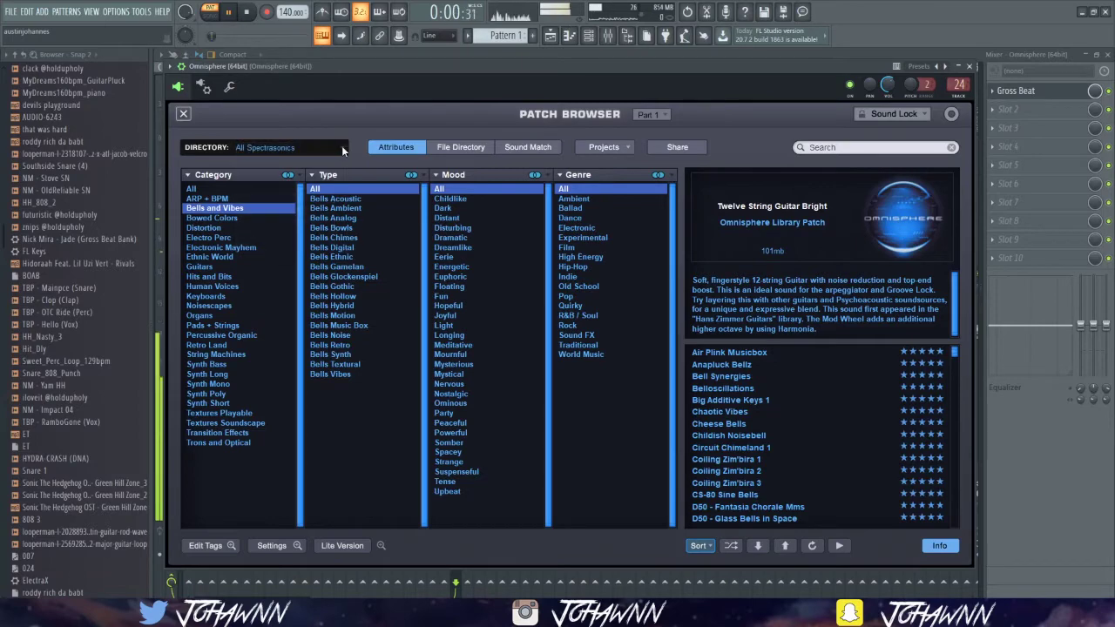
pyautogui.click(342, 151)
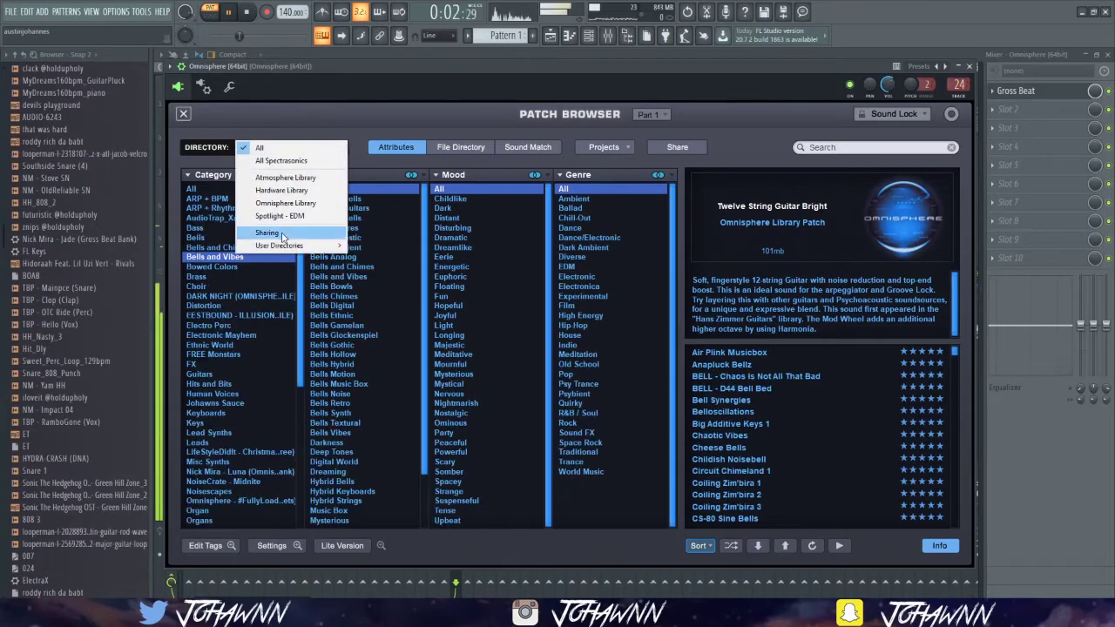
pyautogui.click(281, 233)
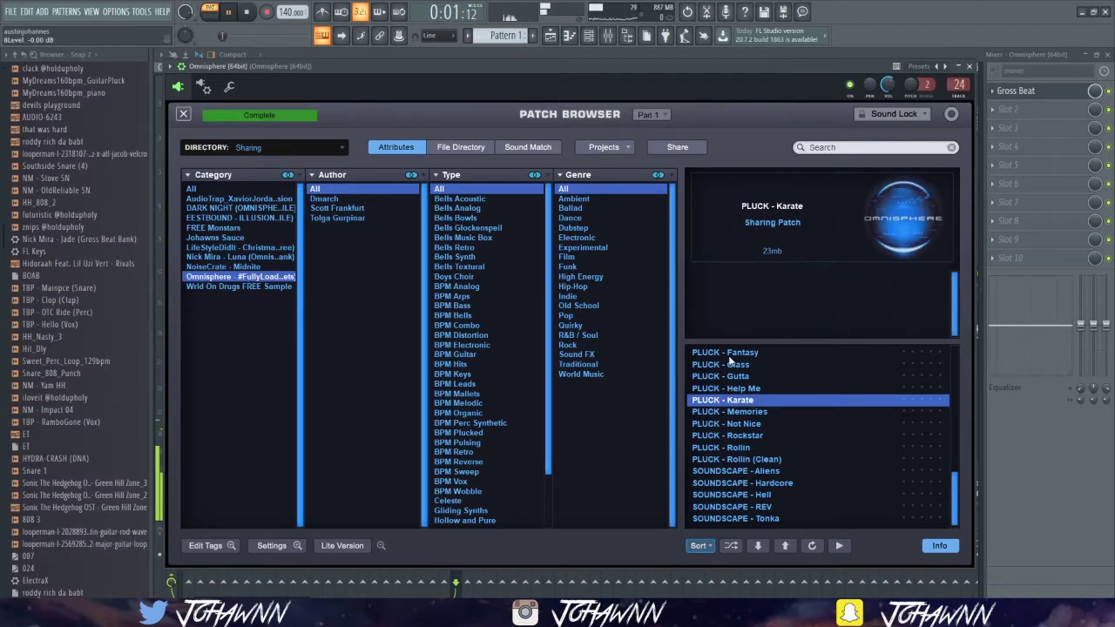
pyautogui.click(588, 35)
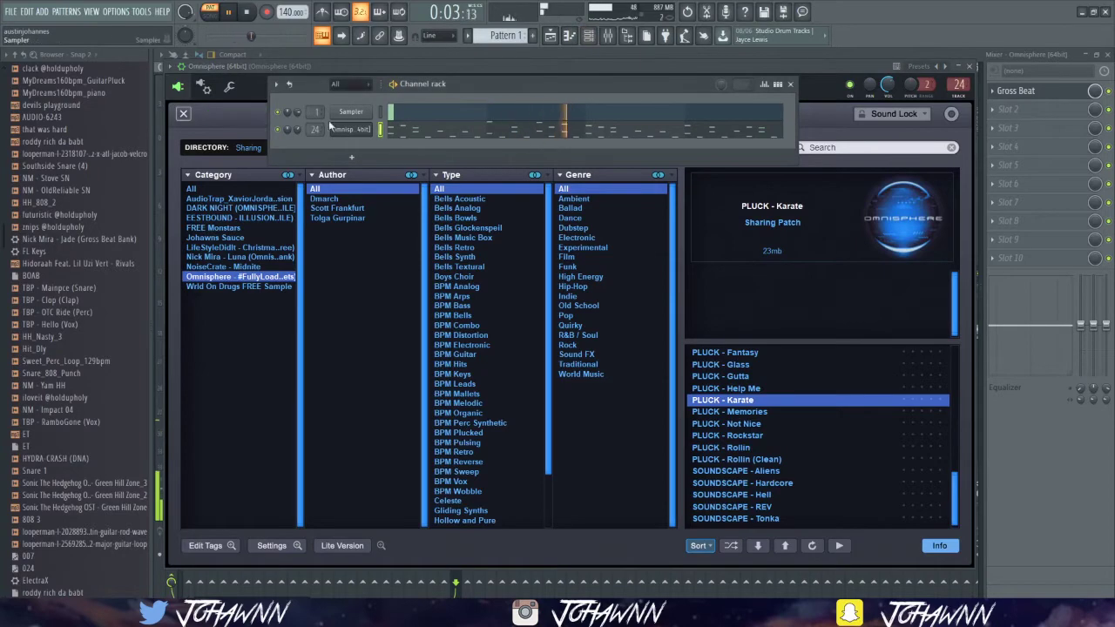
pyautogui.press('F9')
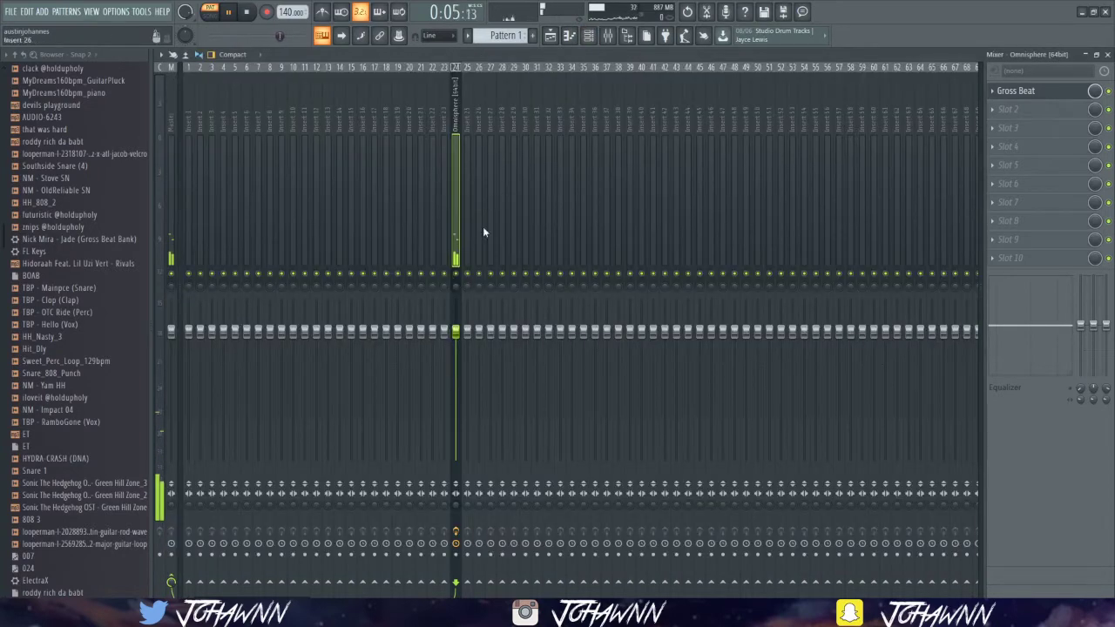
pyautogui.click(588, 35)
pyautogui.press('space')
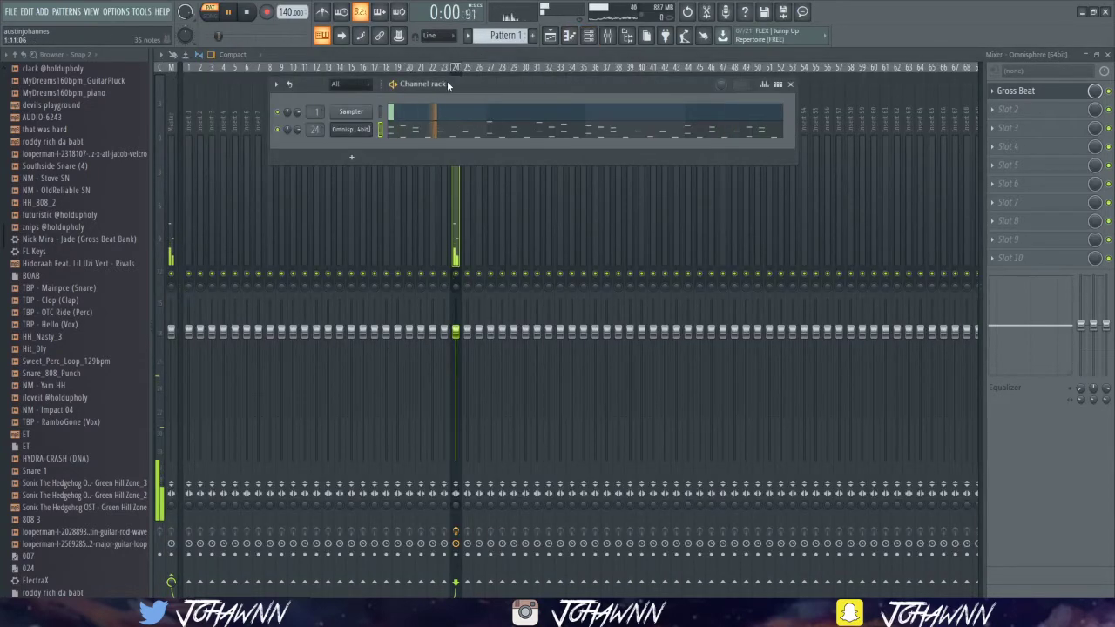
pyautogui.click(404, 129)
pyautogui.press('F6')
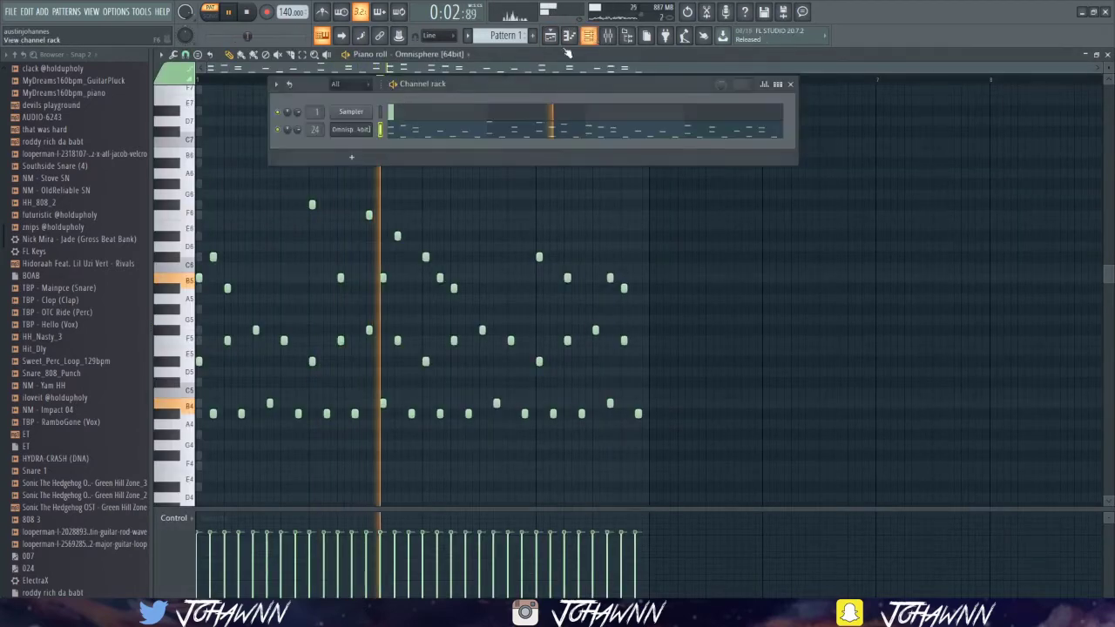
# Step: Close Omnisphere's full patch browser and raise the level of layer A in the PLUCK - Karate patch
pyautogui.click(350, 130)
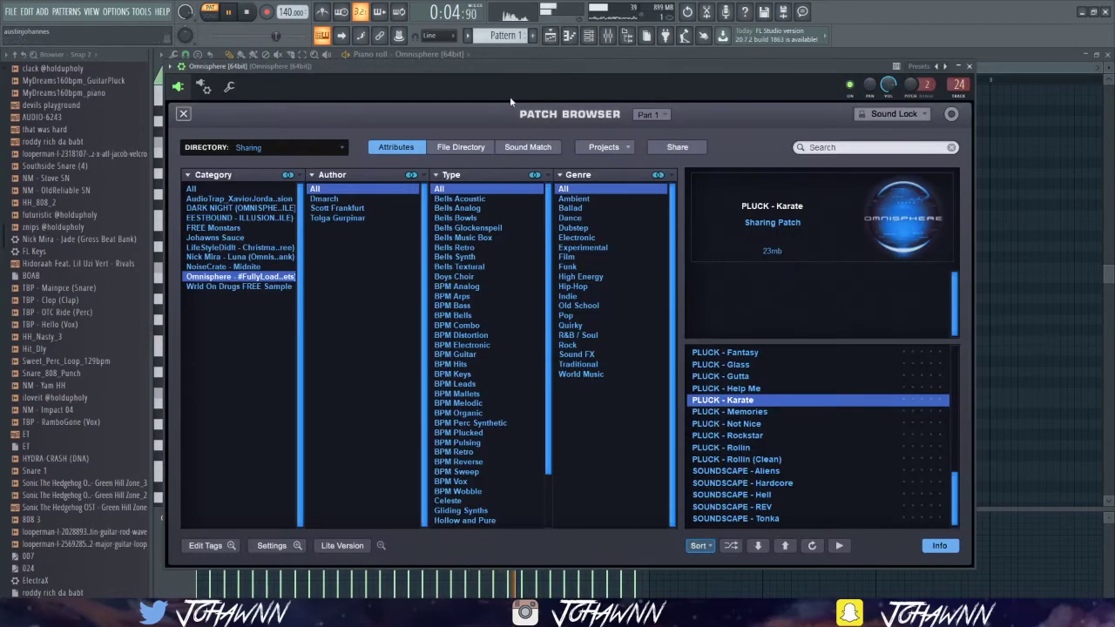
pyautogui.click(183, 113)
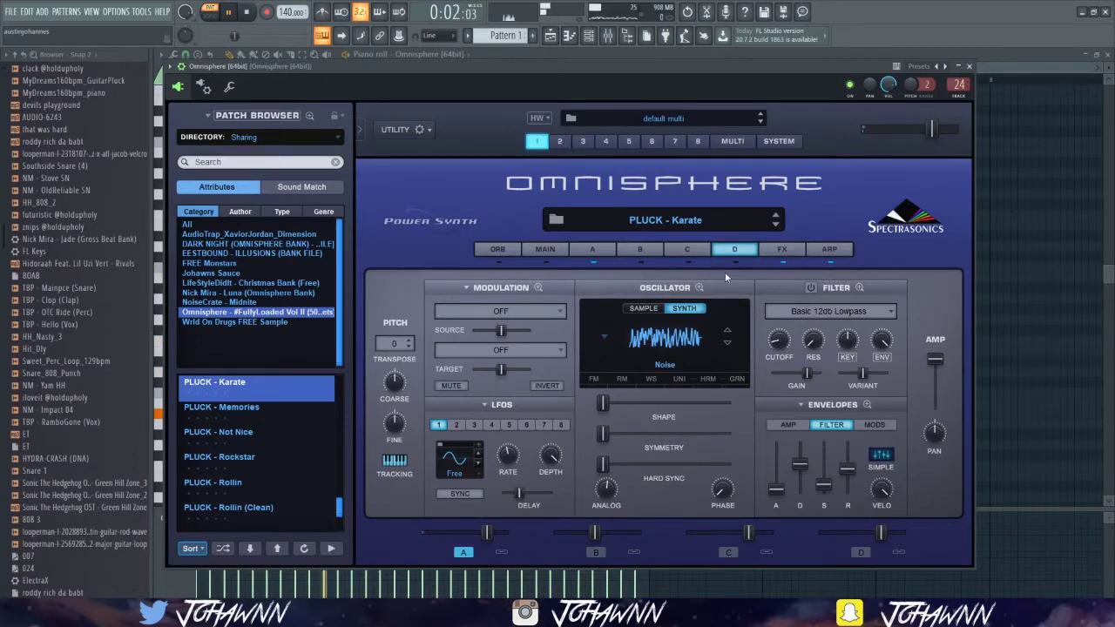
pyautogui.click(587, 248)
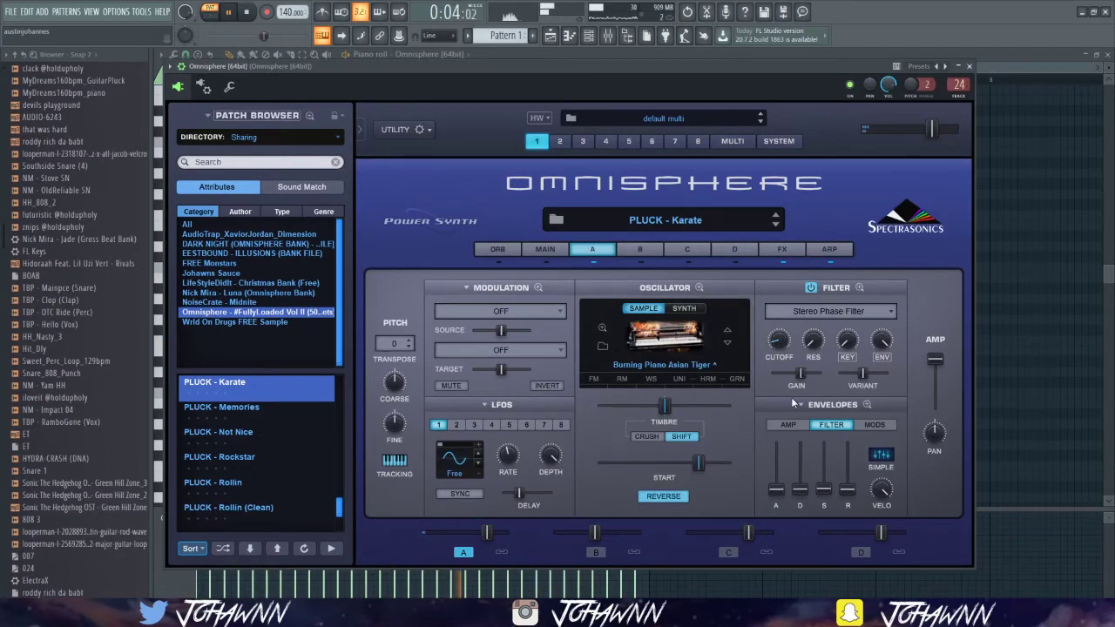
pyautogui.moveTo(487, 532); pyautogui.dragTo(549, 533)
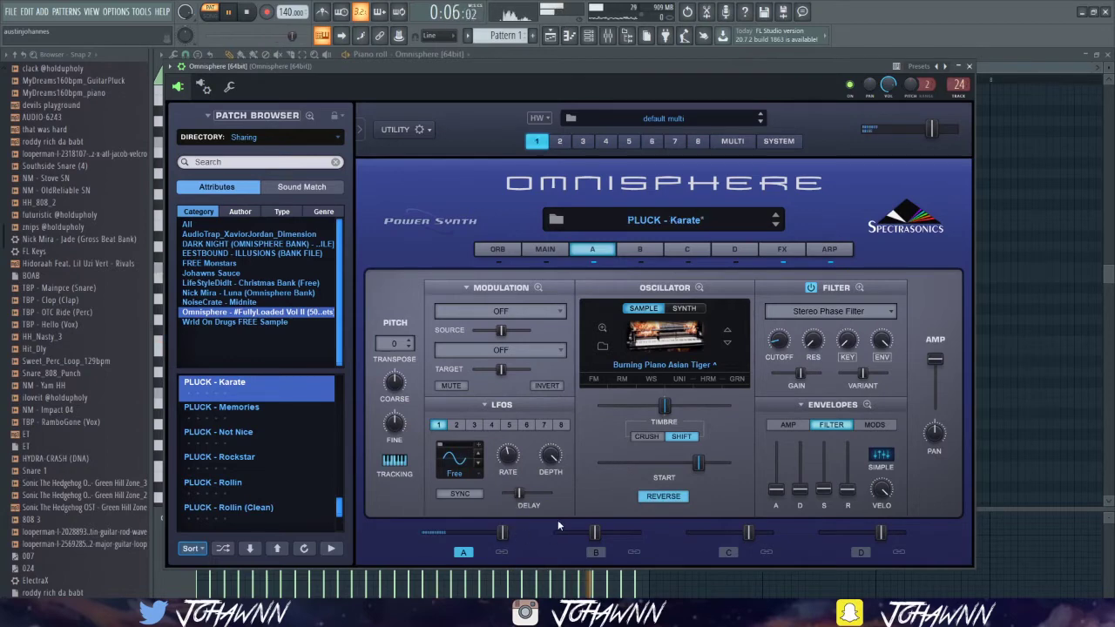
# Step: Render the four-bar pattern on the Omnisphere mixer track to a WAV audio clip
pyautogui.press('F9')
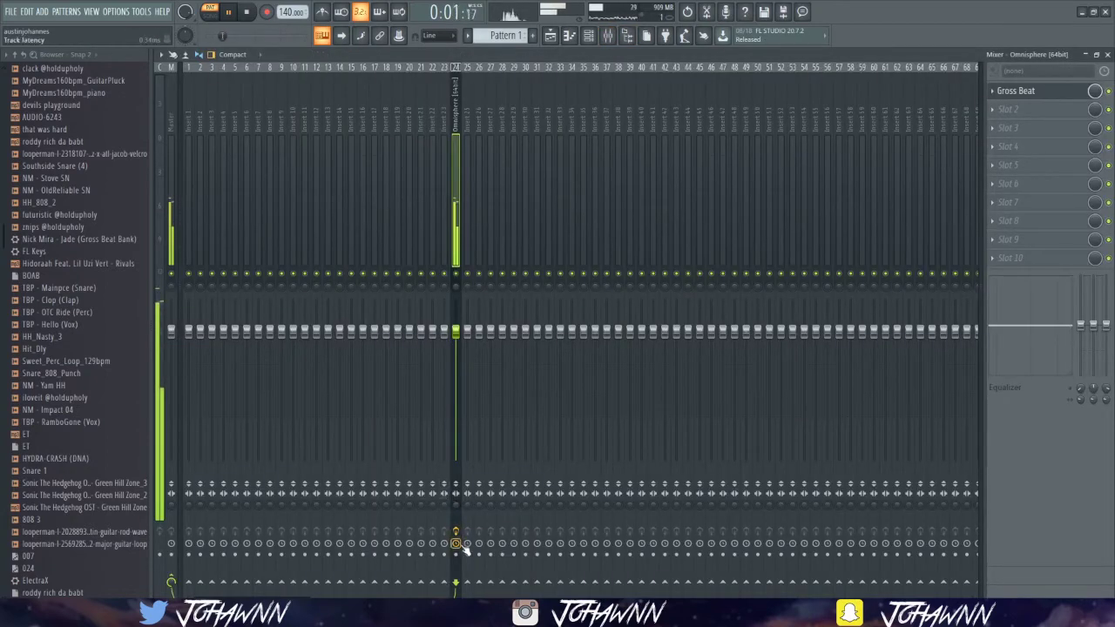
pyautogui.hotkey('ctrl', 'alt', 'r')
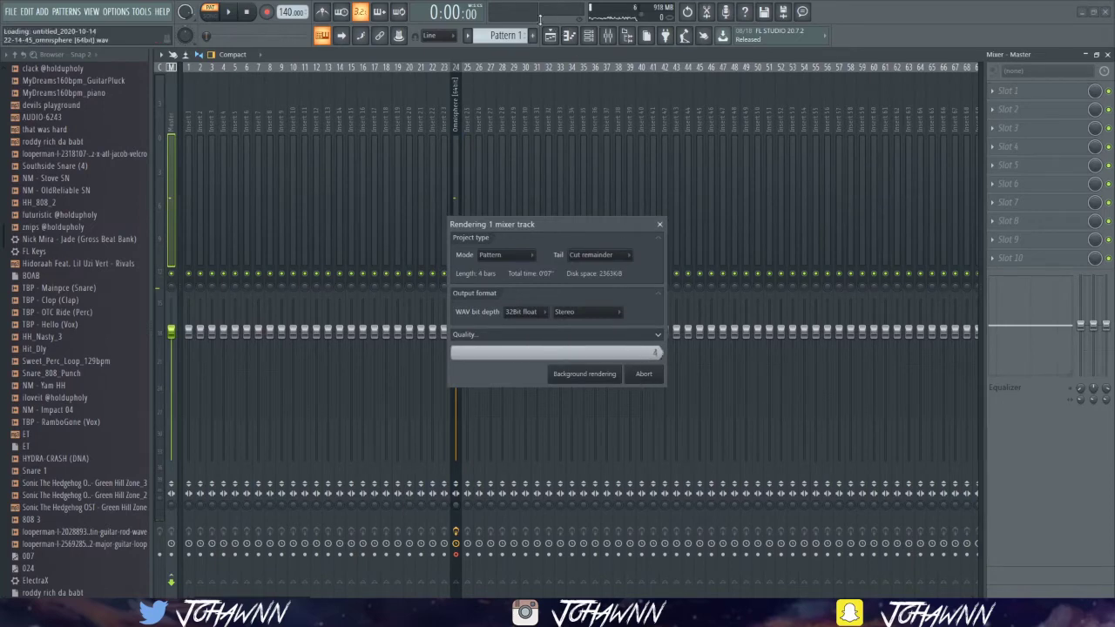
# Step: Place the rendered Omnisphere audio clip at bar 1 of playlist Track 1 and reverse it
pyautogui.click(550, 36)
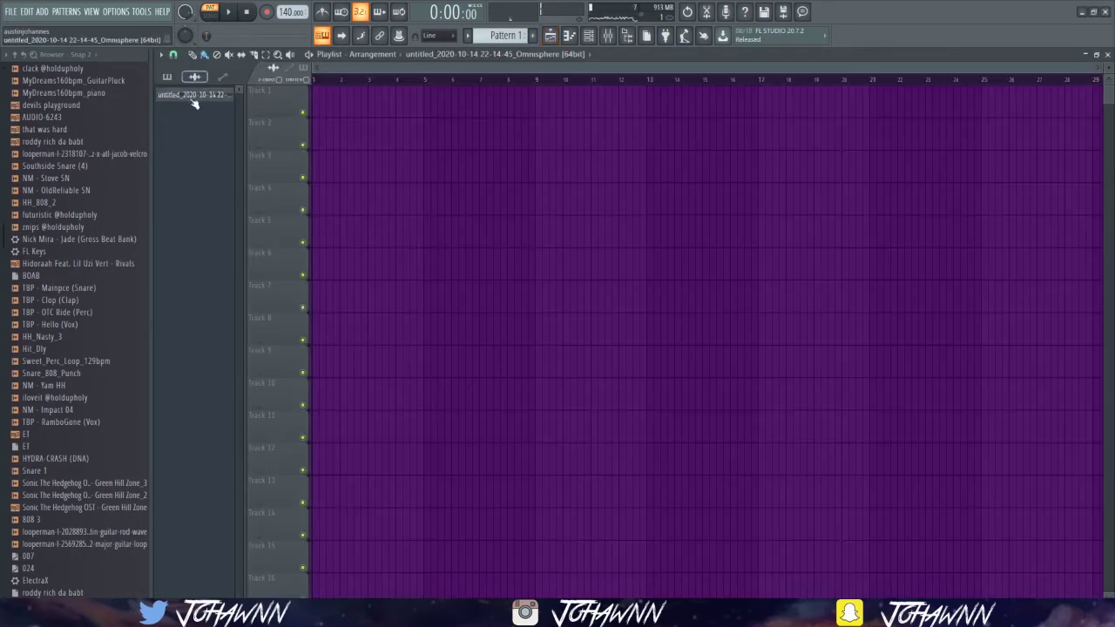
pyautogui.doubleClick(356, 109)
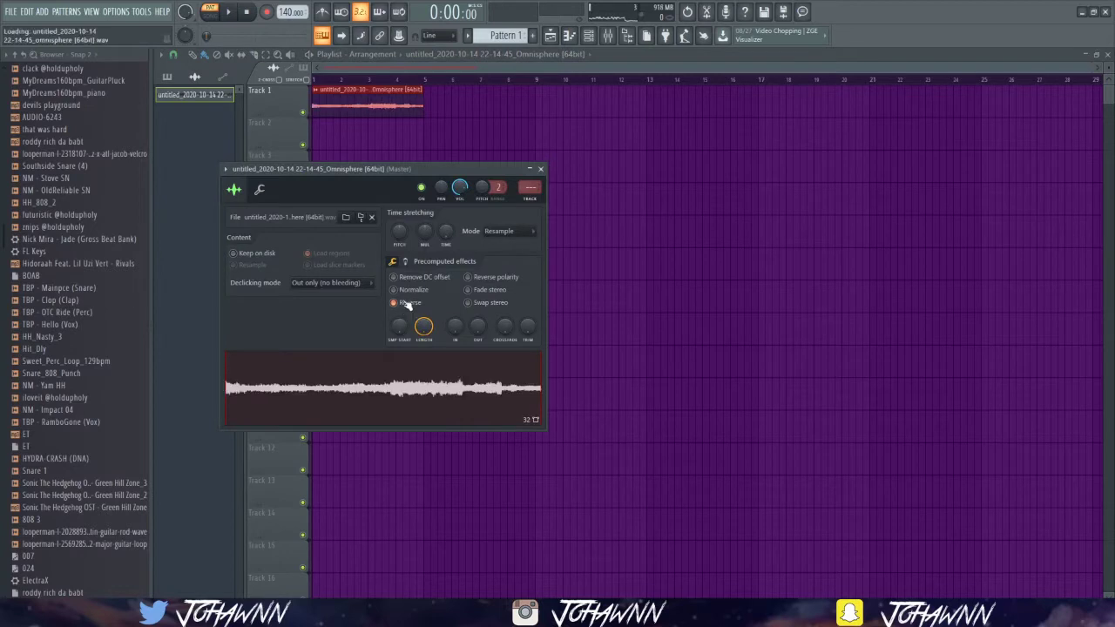
pyautogui.press('Escape')
# Step: Play the reversed clip in song mode and change its time-stretching mode
pyautogui.press('l')
pyautogui.doubleClick(335, 106)
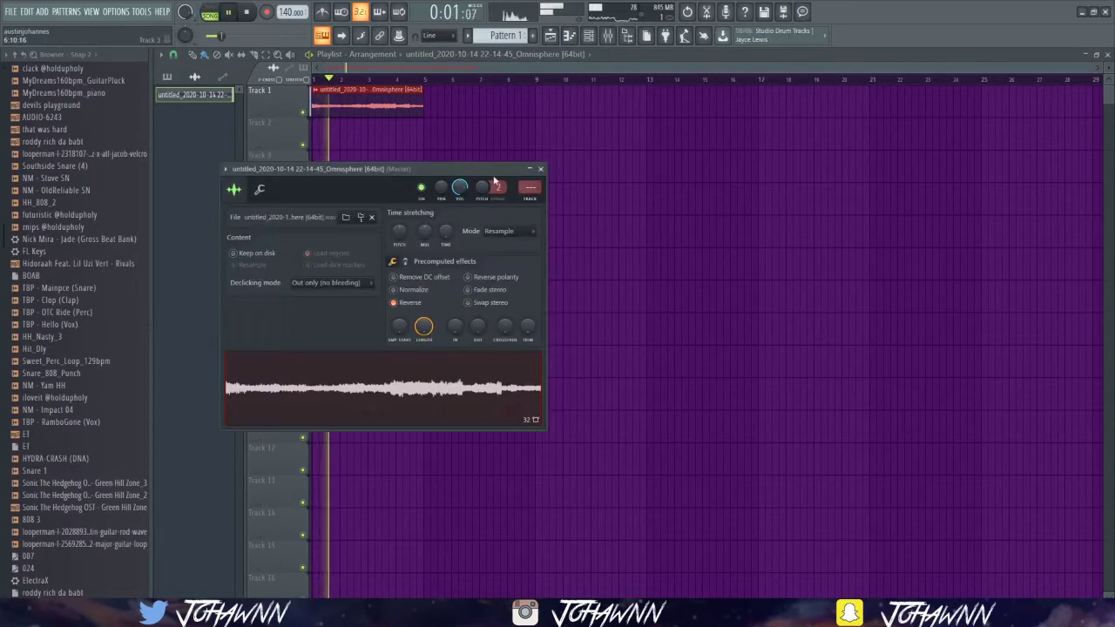
pyautogui.click(501, 231)
pyautogui.click(495, 263)
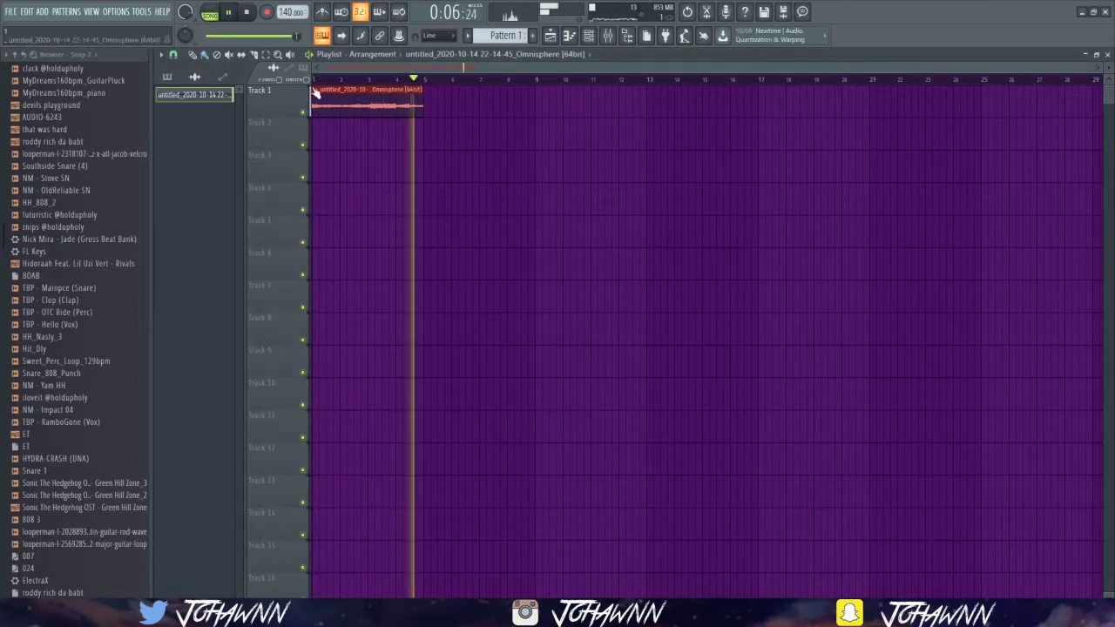
# Step: Shorten the reversed Omnisphere clip on Track 1 to two bars, repeat it at bar 3, and open its channel settings
pyautogui.press('space')
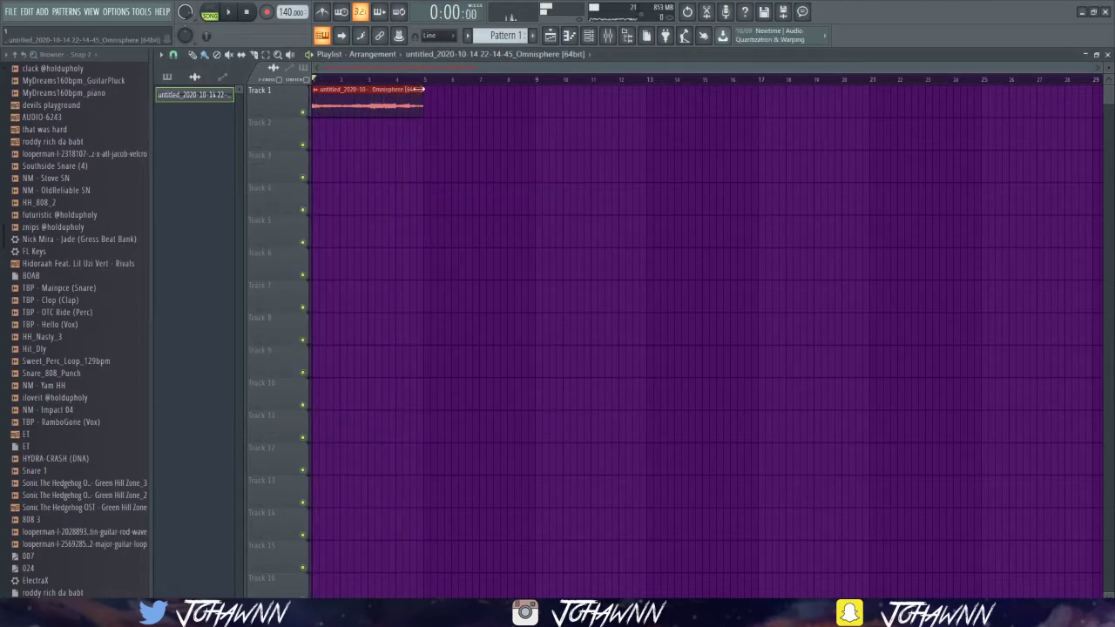
pyautogui.press('space')
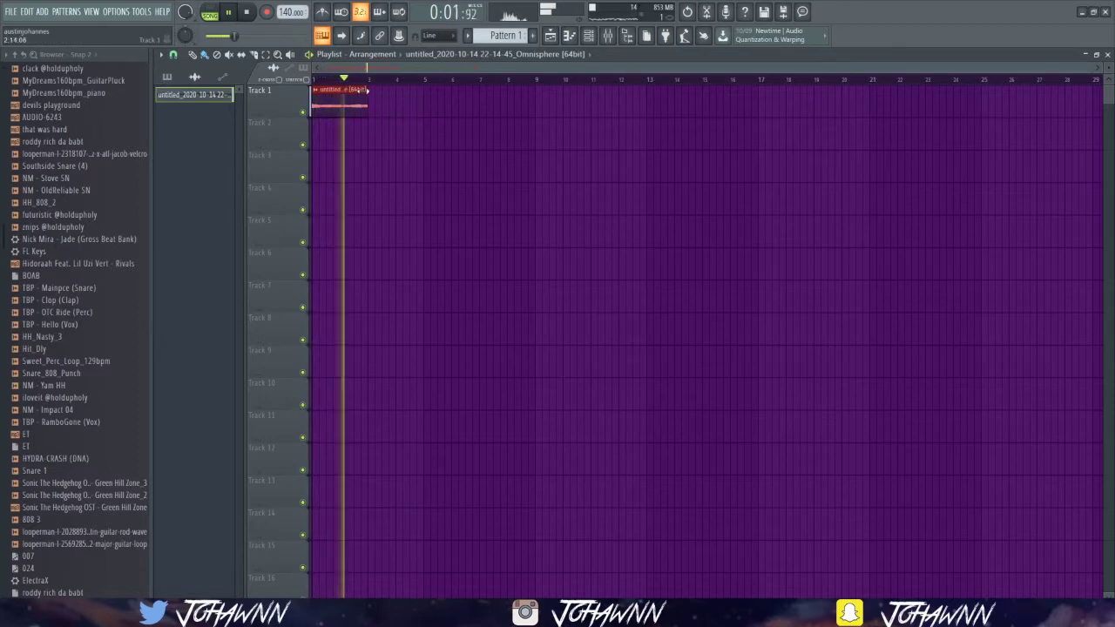
pyautogui.doubleClick(351, 101)
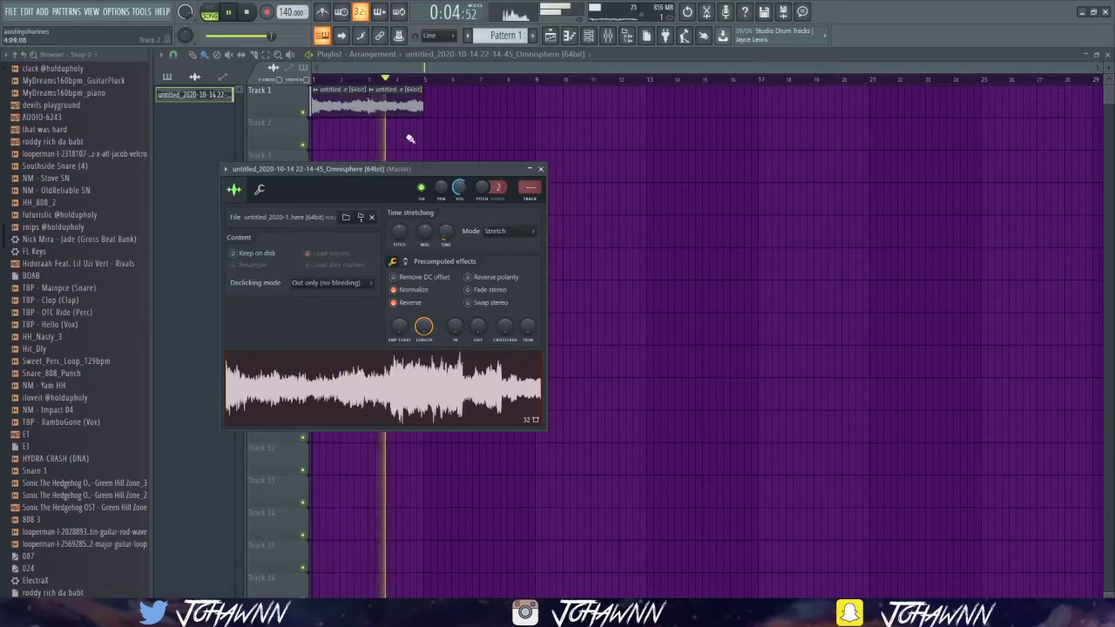
pyautogui.scroll(6, 410, 138)
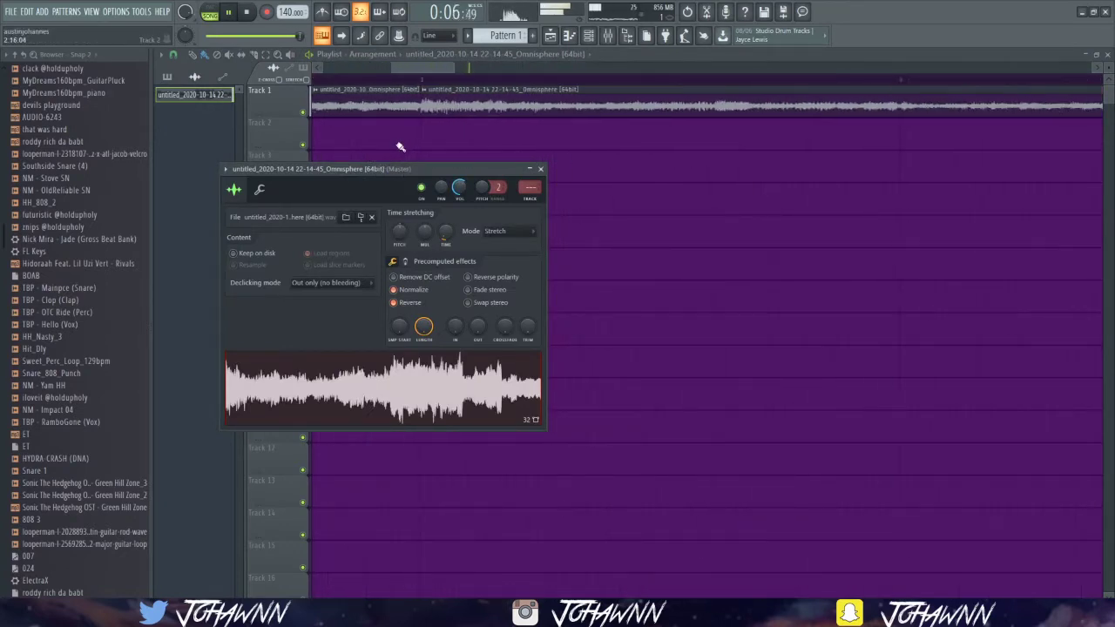
pyautogui.scroll(-2, 447, 129)
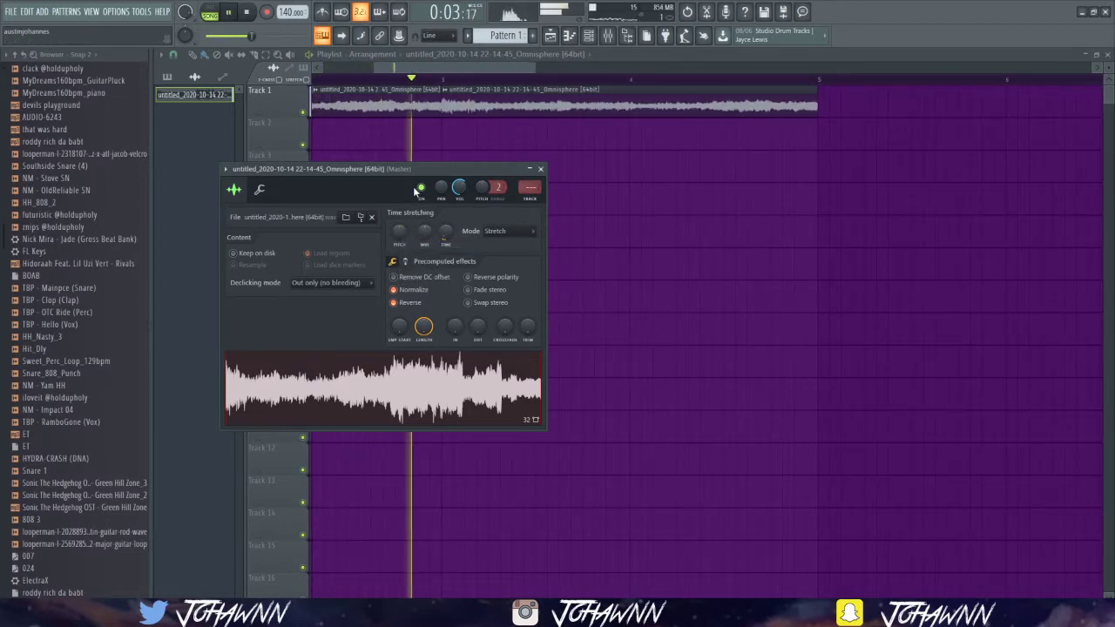
# Step: Try the Smooth (bleeding) and Transient (bleeding) declicking modes on the Omnisphere audio clip
pyautogui.click(324, 283)
pyautogui.click(328, 342)
pyautogui.scroll(2, 485, 128)
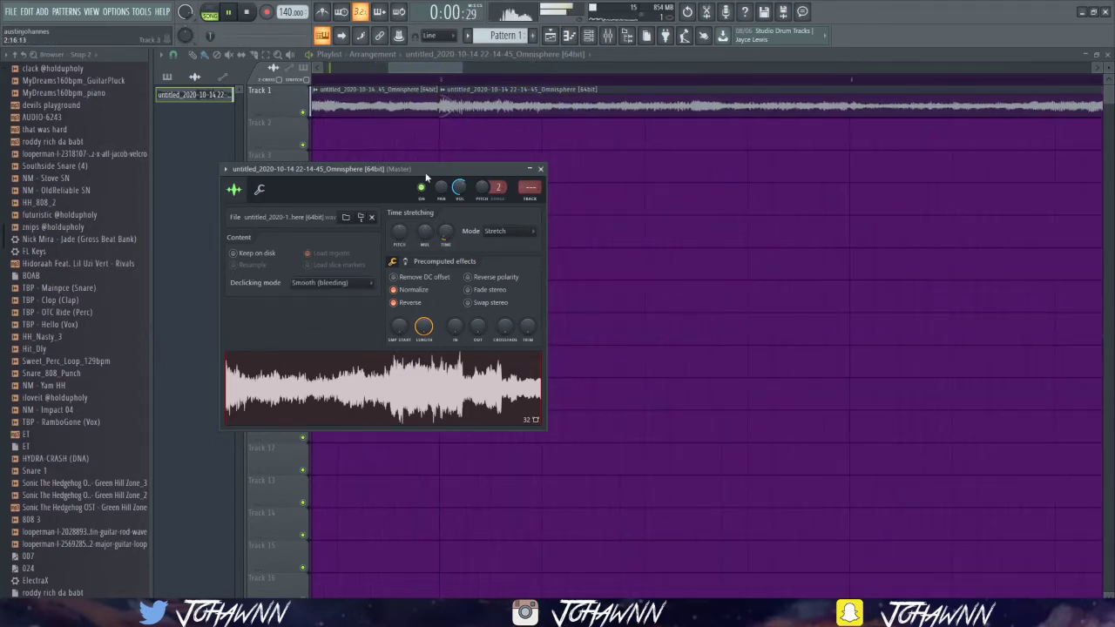
pyautogui.scroll(-3, 479, 135)
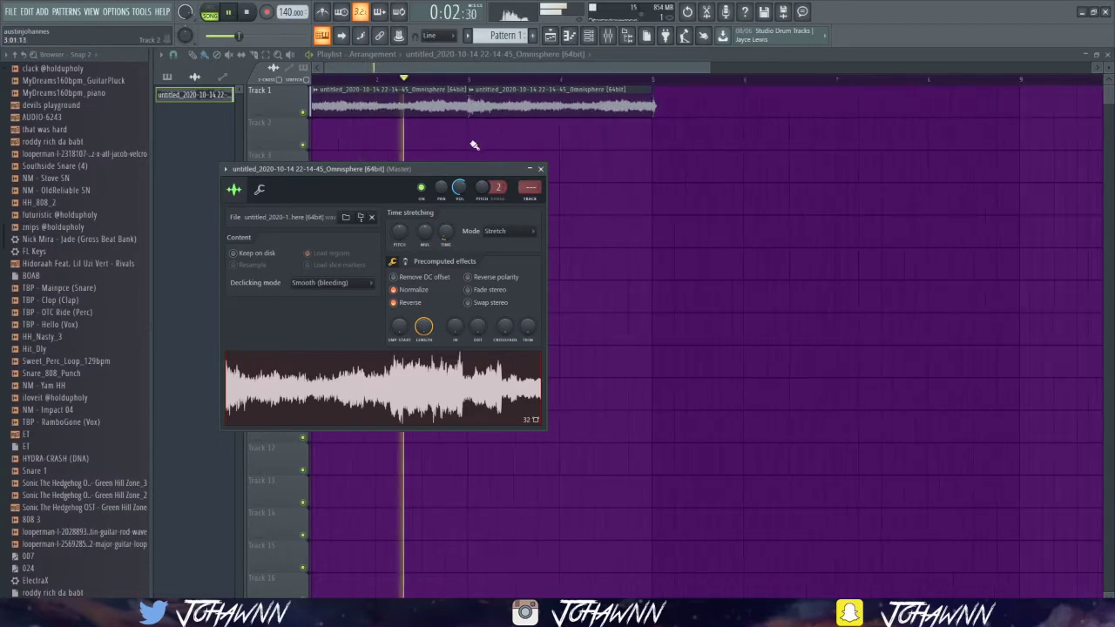
pyautogui.click(364, 282)
pyautogui.click(327, 319)
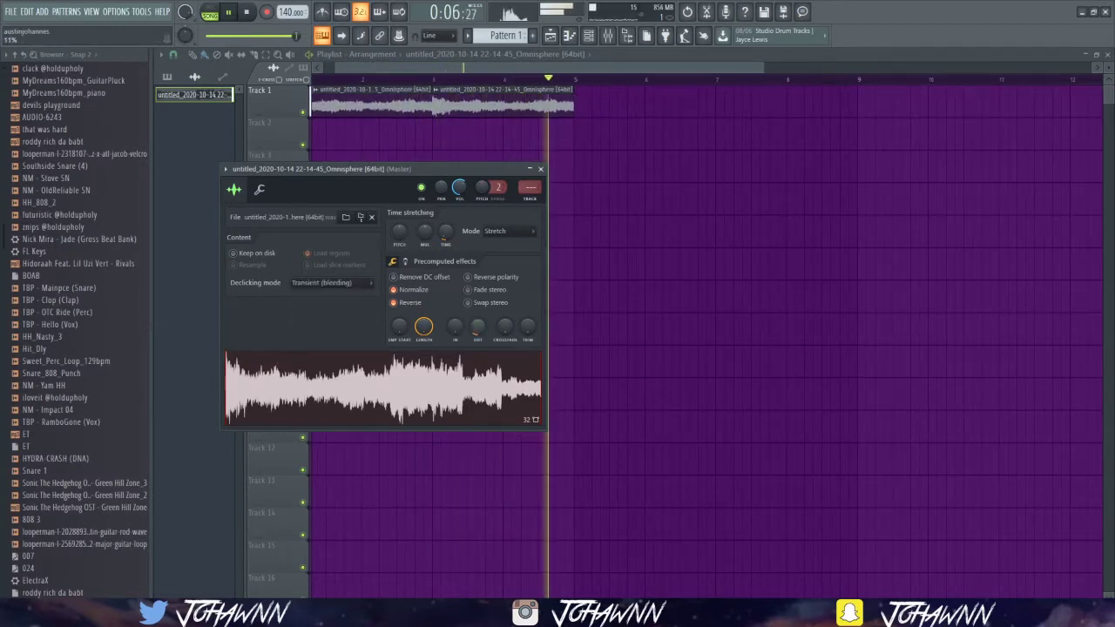
# Step: Add fade-in and fade-out to the Omnisphere clip and try the Transient (no bleeding) and Smooth (bleeding) declicking modes
pyautogui.moveTo(444, 334); pyautogui.dragTo(444, 314)
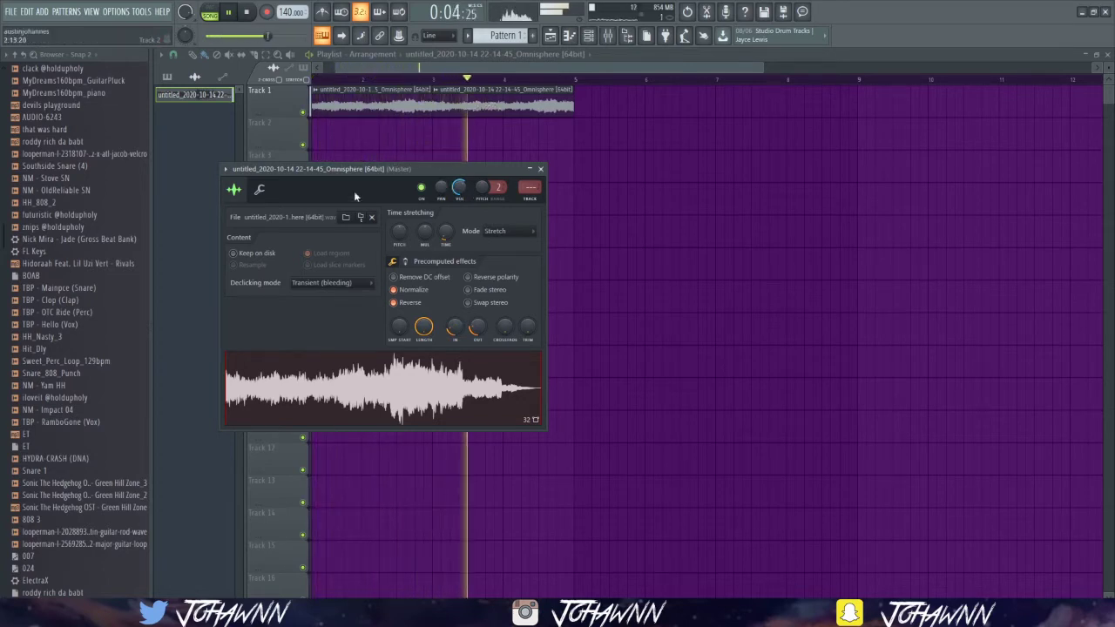
pyautogui.click(321, 283)
pyautogui.click(325, 305)
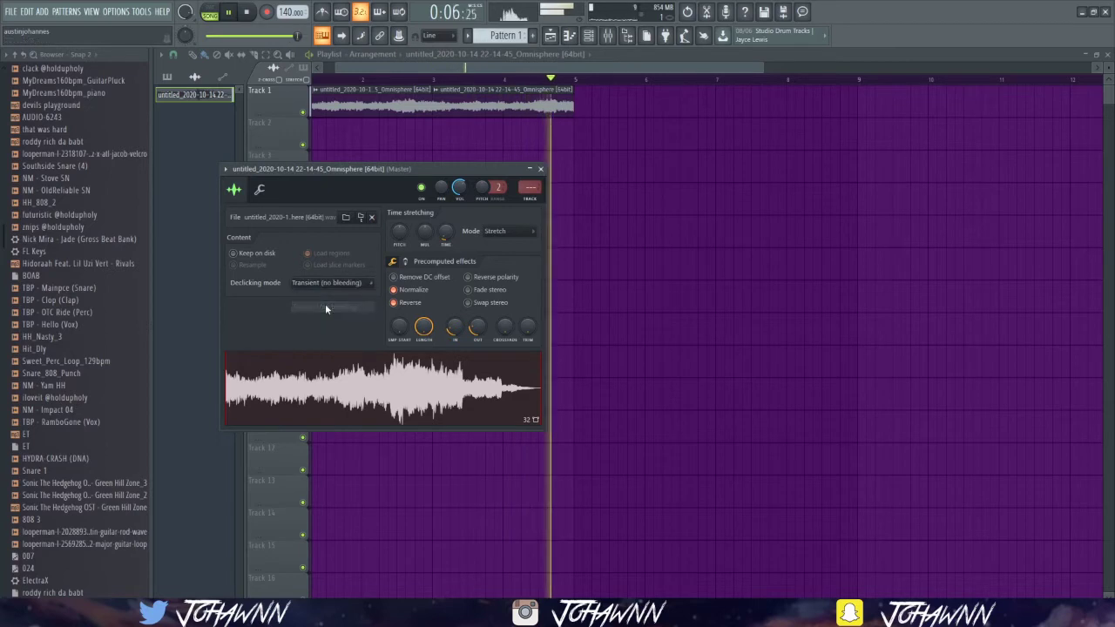
pyautogui.click(327, 283)
pyautogui.click(329, 295)
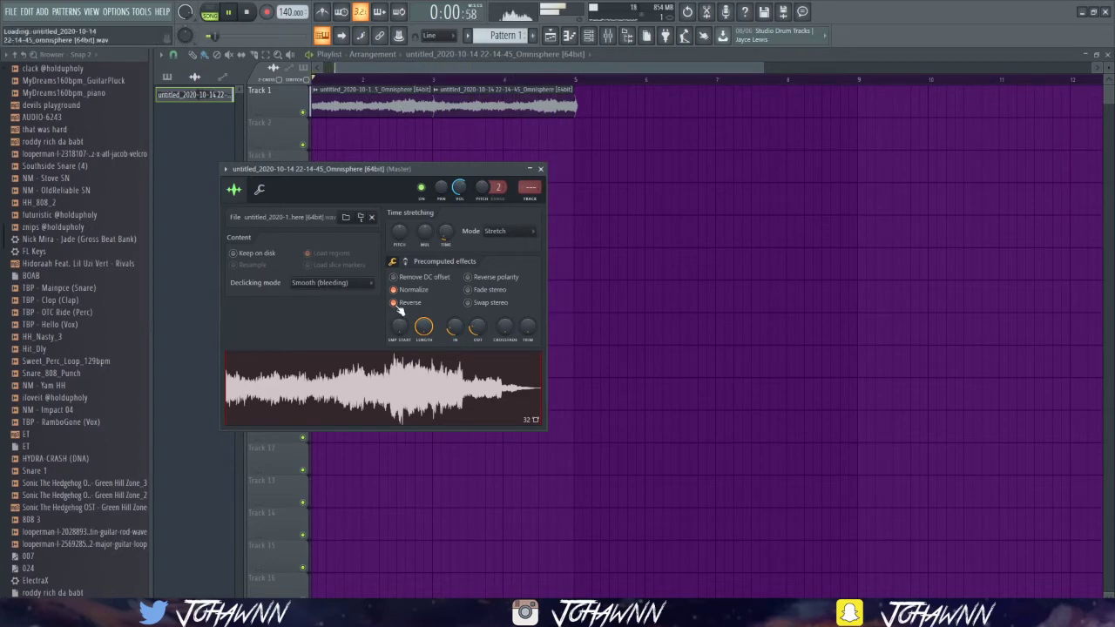
# Step: Turn off Reverse for the Omnisphere clip, close its settings and remove the second copy from Track 1
pyautogui.click(395, 304)
pyautogui.click(540, 169)
pyautogui.rightClick(490, 109)
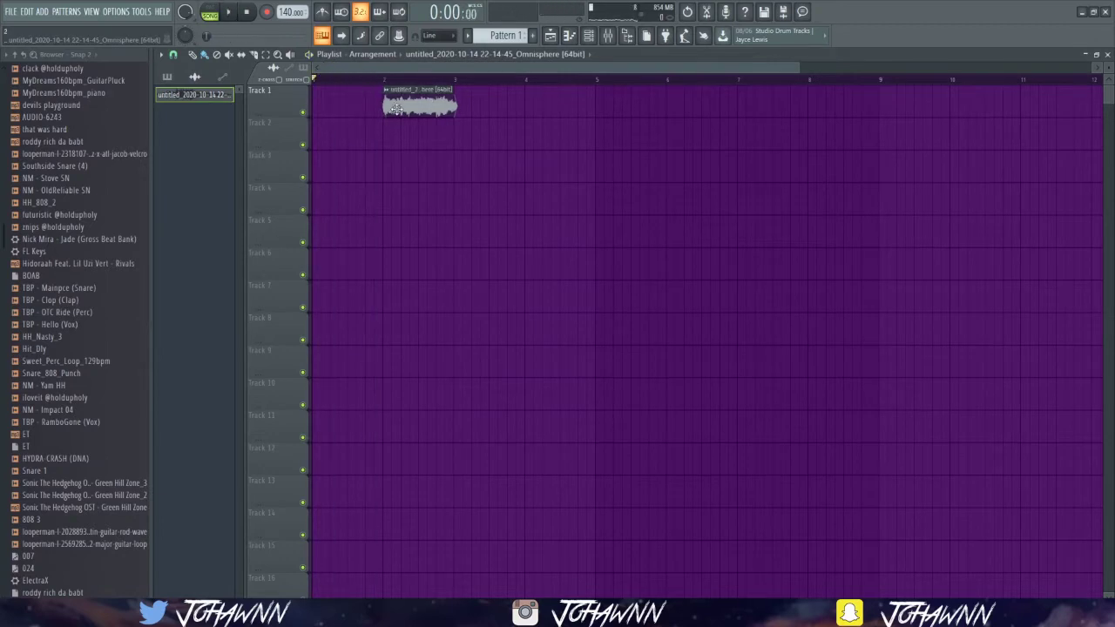
# Step: Arrange two-bar copies of the Omnisphere clip at bars 1 and 3 and set declicking to Out only (no bleeding)
pyautogui.press('space')
pyautogui.moveTo(397, 109); pyautogui.dragTo(453, 113)
pyautogui.doubleClick(335, 107)
pyautogui.click(348, 284)
pyautogui.click(355, 277)
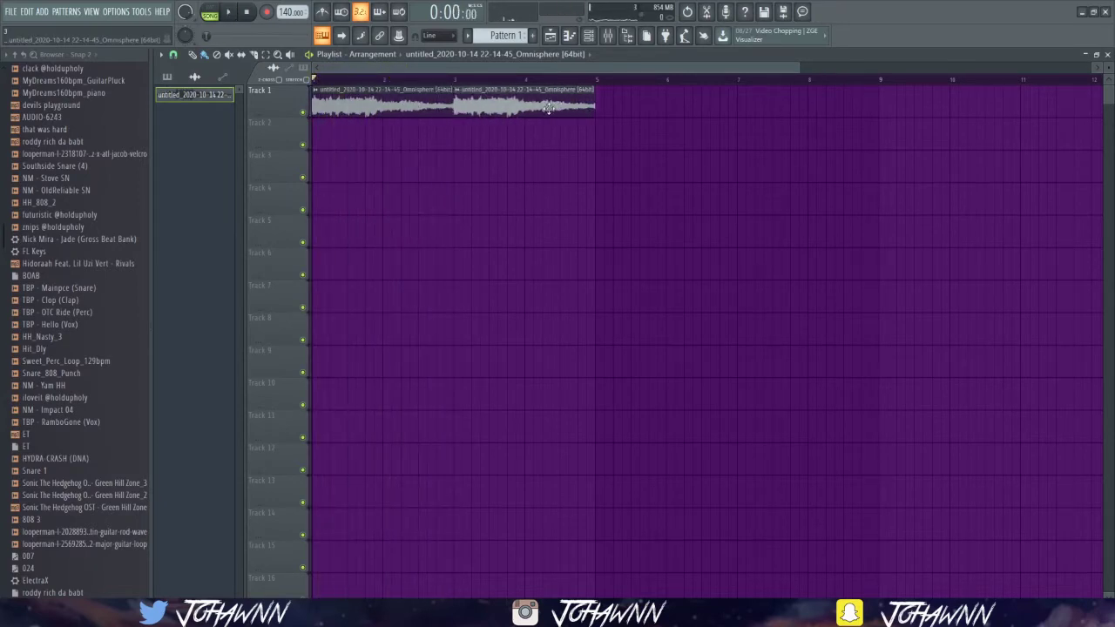
# Step: Make the second Omnisphere clip at bar 3 unique and reverse only that copy
pyautogui.click(457, 94)
pyautogui.click(479, 181)
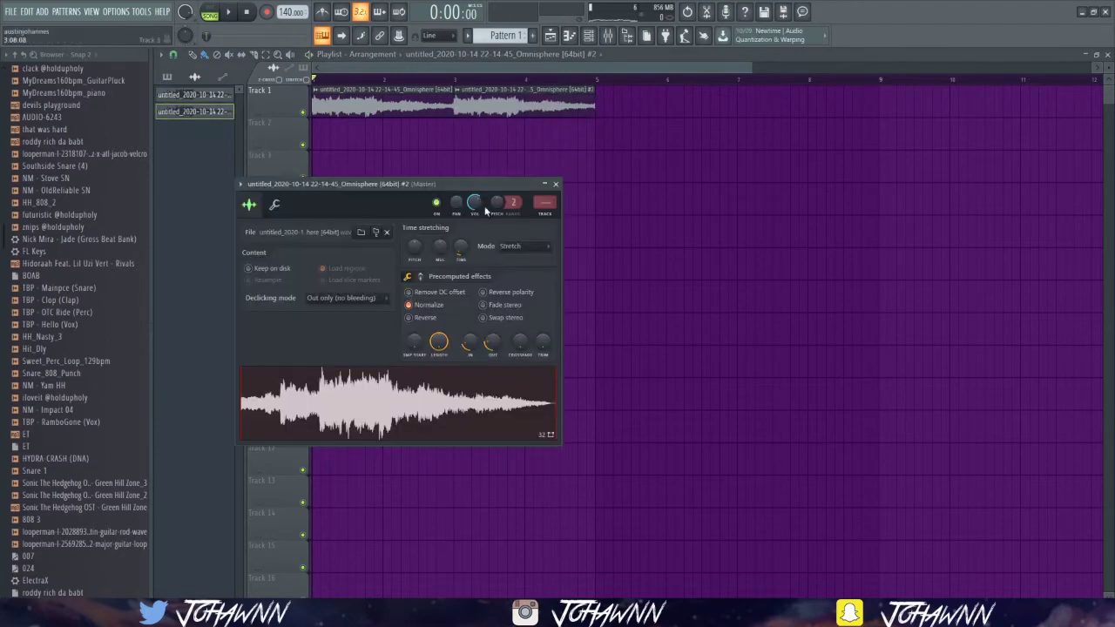
pyautogui.click(556, 184)
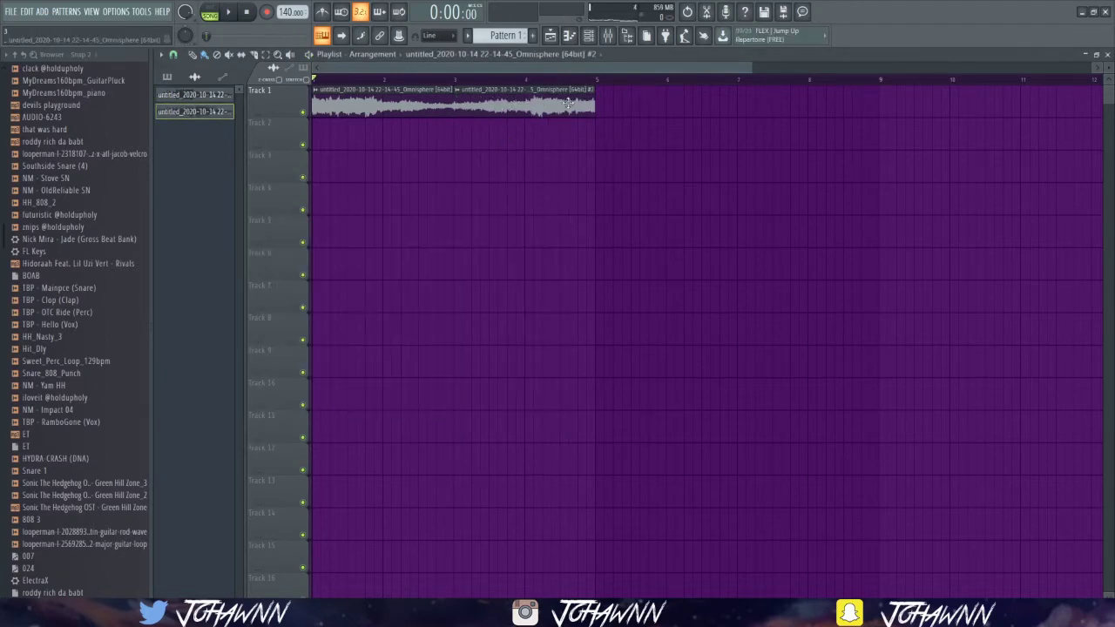
# Step: Extend the reversed second clip to bar 6, trim its end back to bar 5, and open its settings during playback
pyautogui.moveTo(470, 112); pyautogui.dragTo(559, 114)
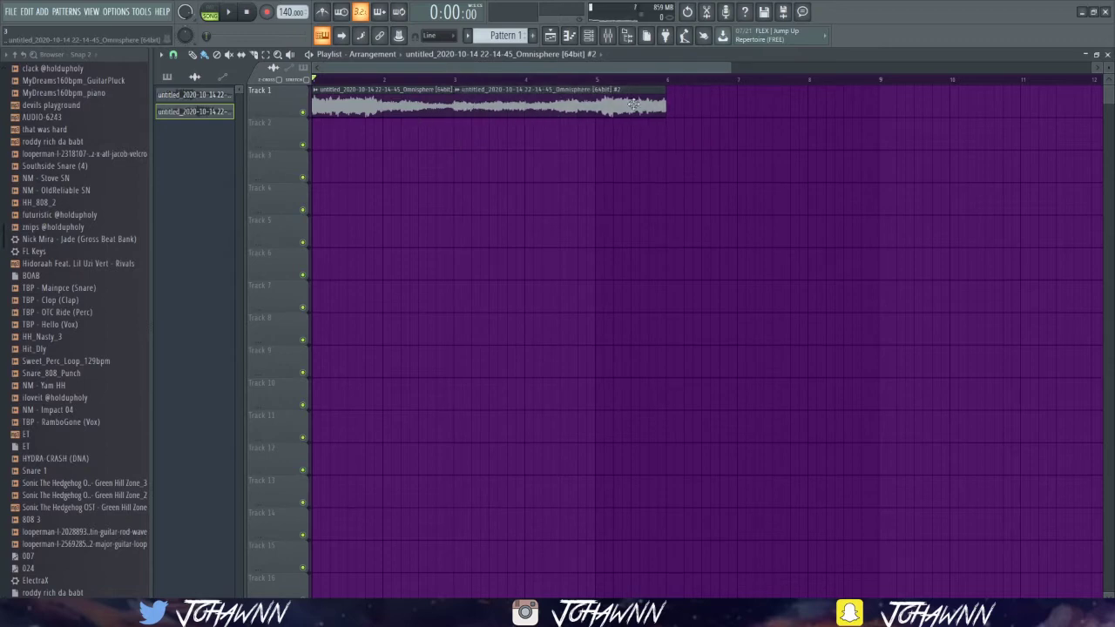
pyautogui.press('space')
pyautogui.moveTo(664, 104); pyautogui.dragTo(596, 104)
pyautogui.doubleClick(514, 104)
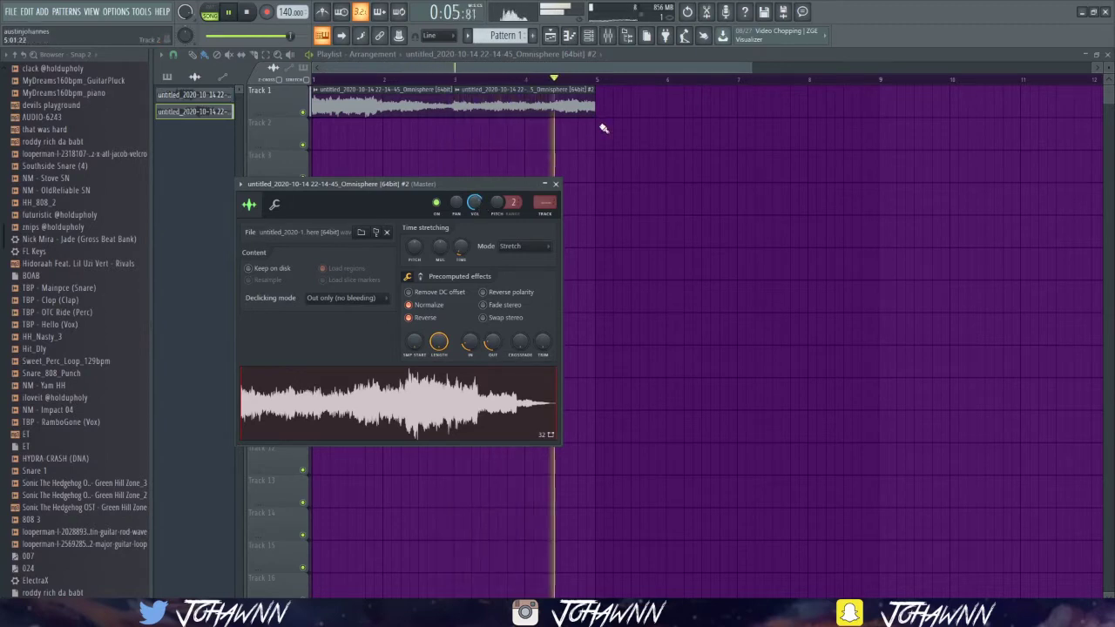
# Step: Remove the empty Pattern 2 clip from Track 2 and place Pattern 1 there at bar 1
pyautogui.click(549, 36)
pyautogui.click(328, 135)
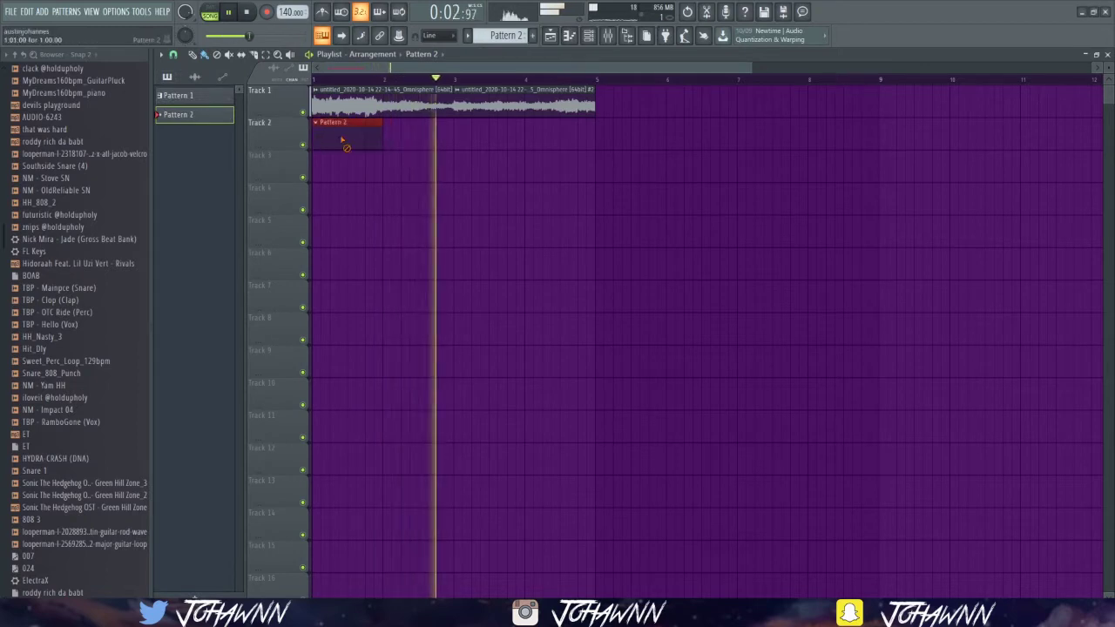
pyautogui.rightClick(341, 139)
pyautogui.click(179, 95)
pyautogui.click(320, 130)
# Step: Mute the Omnisphere channel in the channel rack and return to the playlist
pyautogui.click(589, 36)
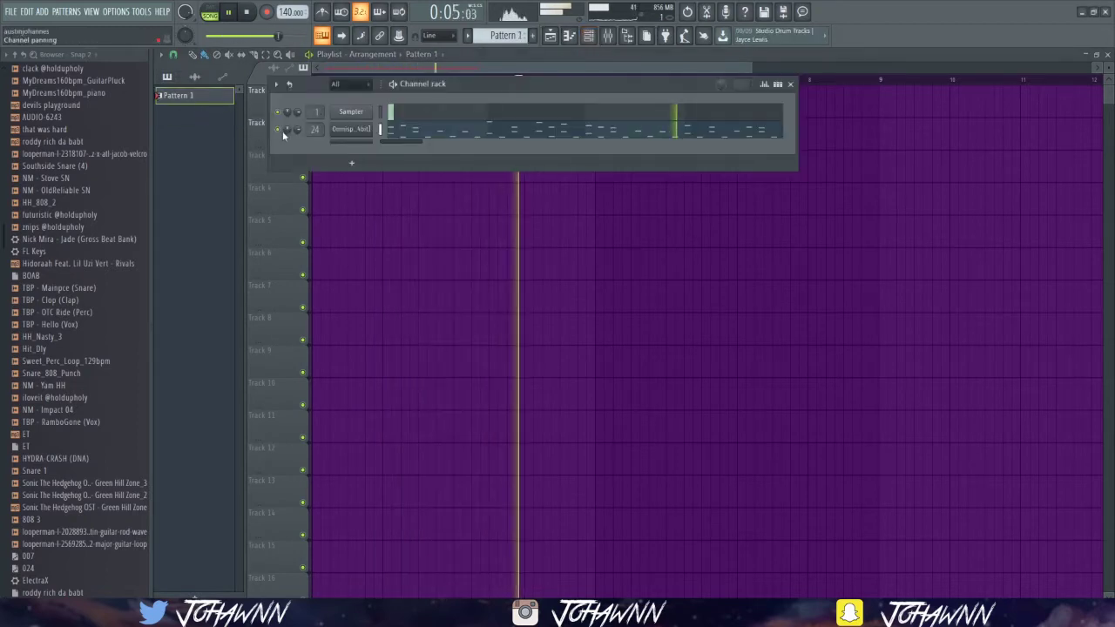
pyautogui.click(398, 111)
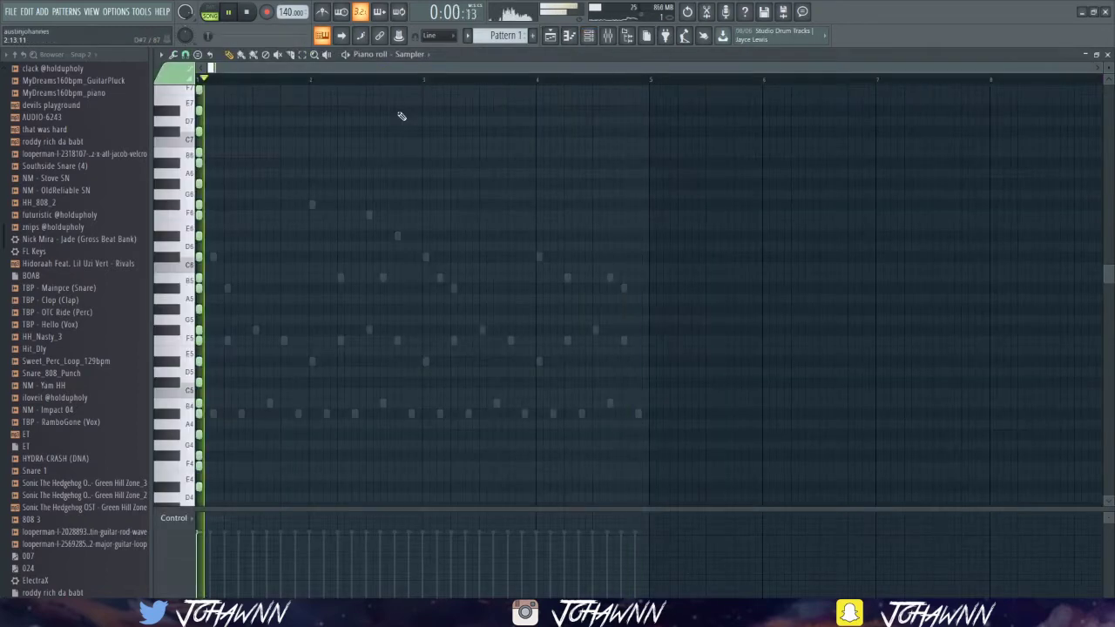
pyautogui.click(589, 36)
pyautogui.click(550, 35)
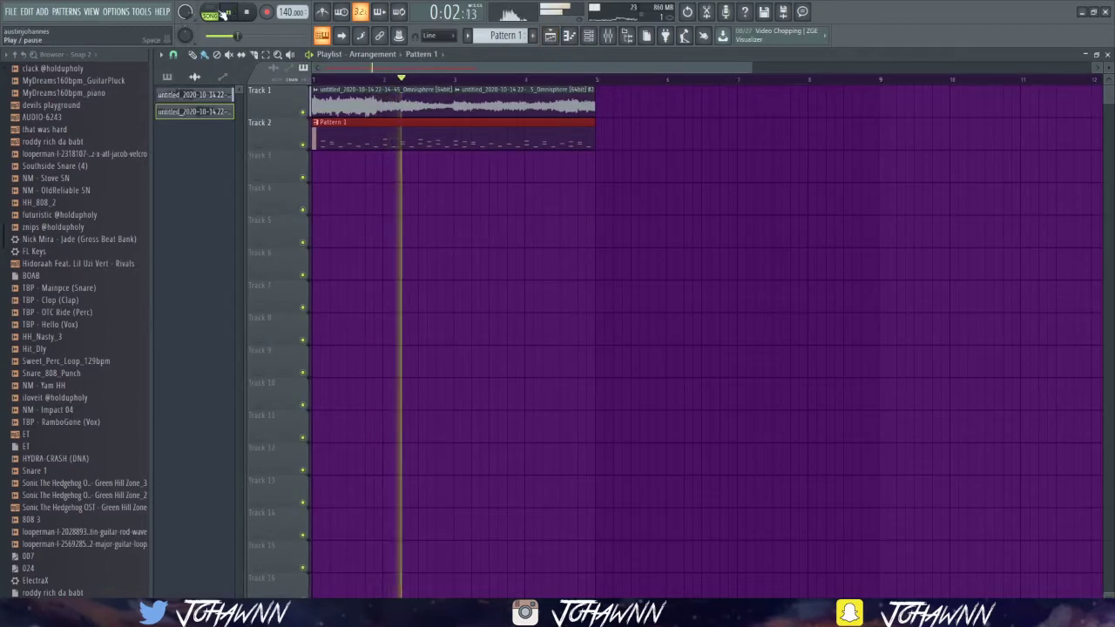
# Step: Play the arrangement from the start and open the first Omnisphere audio clip's channel settings
pyautogui.press('space')
pyautogui.press('space')
pyautogui.press('space')
pyautogui.press('space')
pyautogui.click(428, 96)
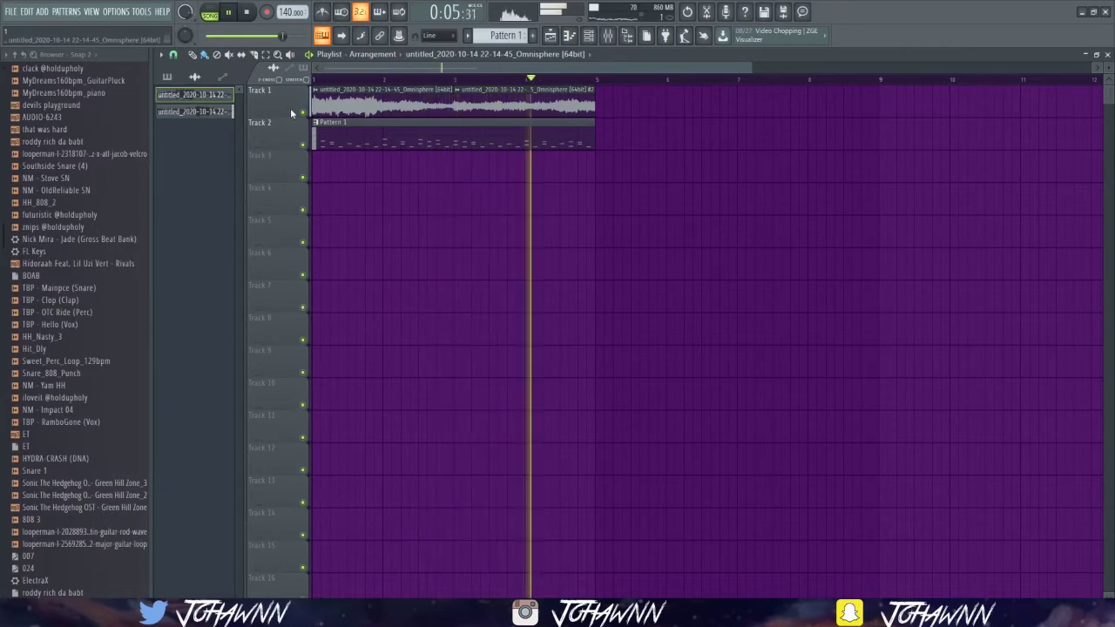
pyautogui.doubleClick(209, 96)
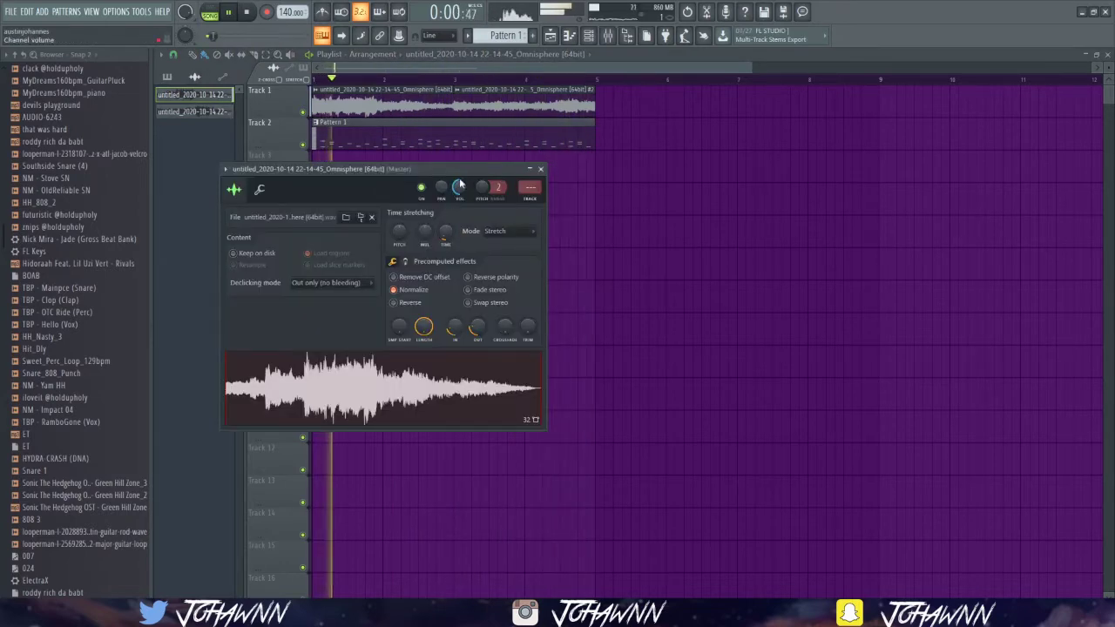
# Step: Bring up the mixer and channel rack, set the project tempo to 125 BPM, and show the recent files in the browser
pyautogui.click(607, 36)
pyautogui.click(588, 35)
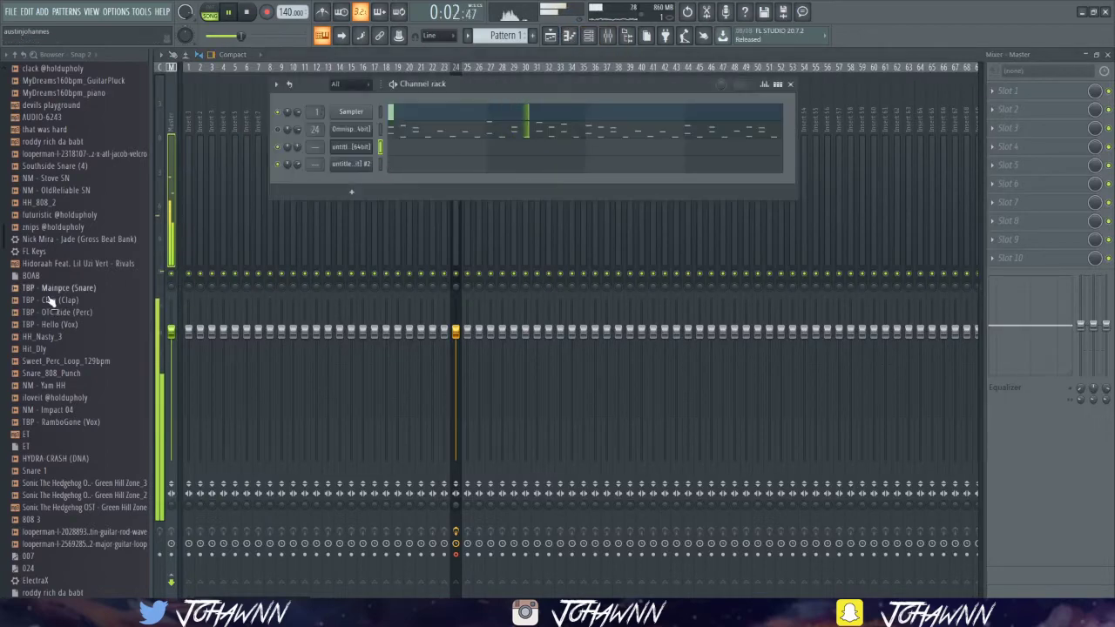
pyautogui.scroll(12, 61, 288)
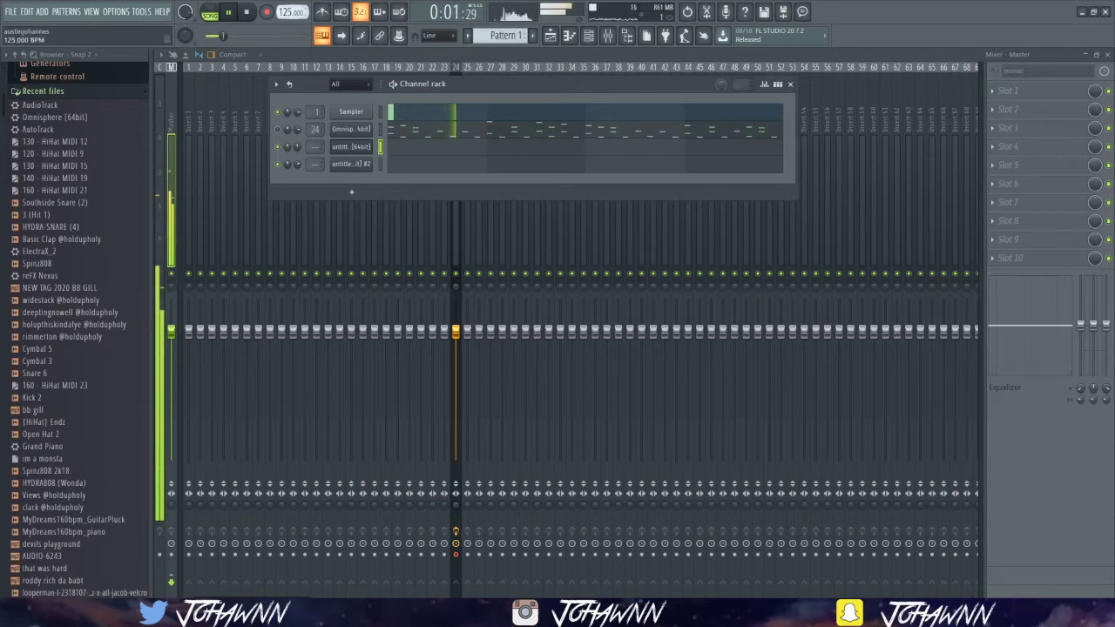
# Step: Add the 3 (Hit 1) sample as a new channel with a fade-out and fill every 2 steps of its pattern
pyautogui.moveTo(341, 188); pyautogui.dragTo(347, 181)
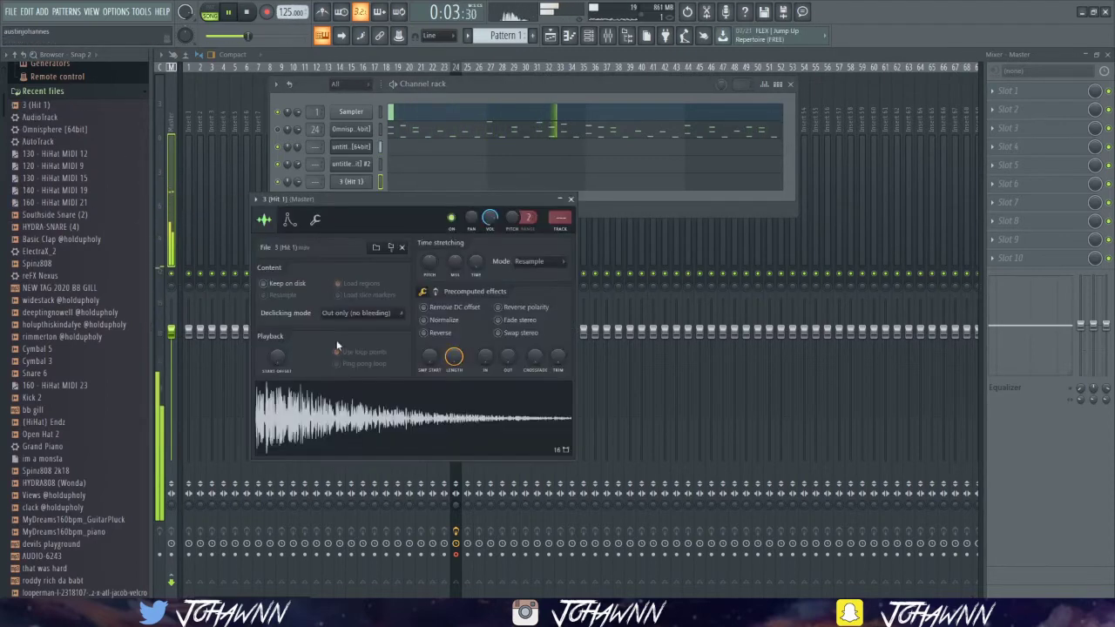
pyautogui.rightClick(377, 181)
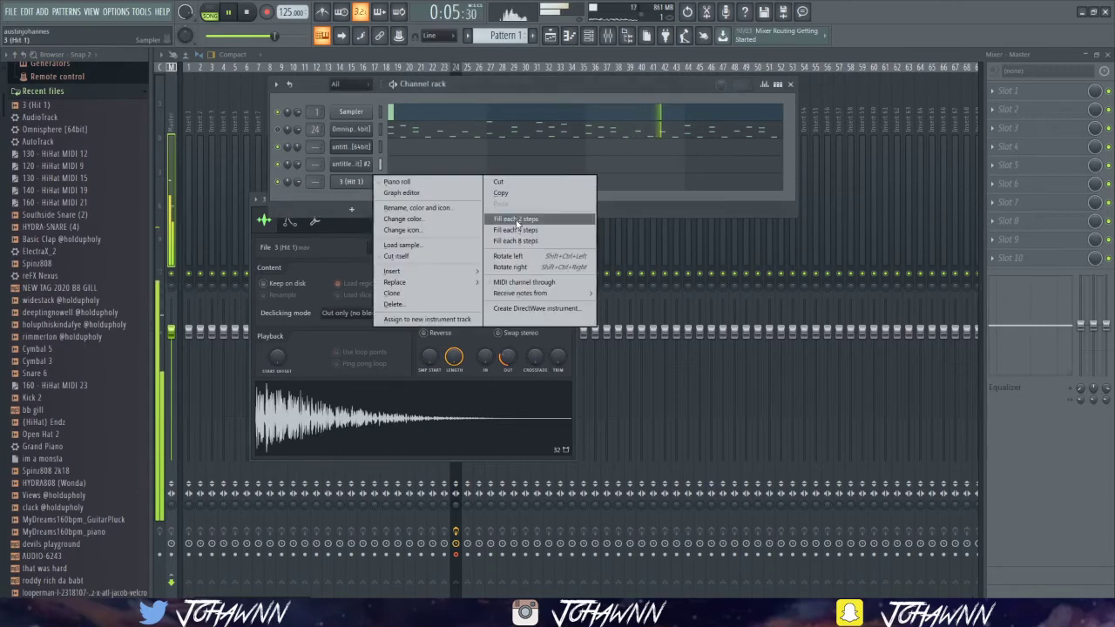
pyautogui.click(516, 225)
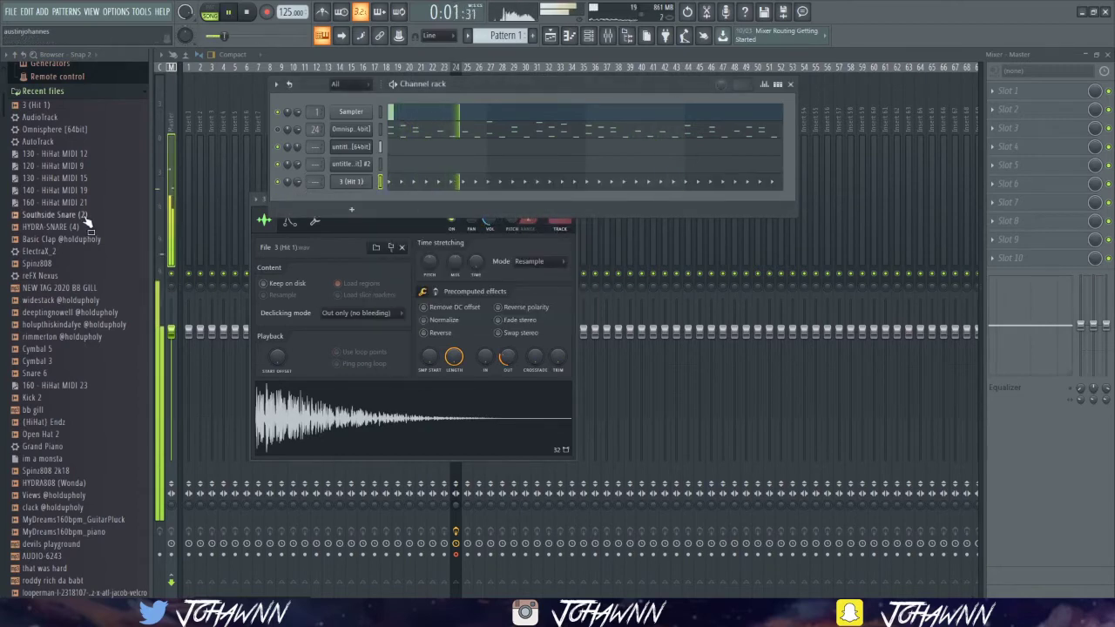
# Step: Open the 3 (Hit 1) channel in the piano roll and change the snap to a beat-based value
pyautogui.press('F7')
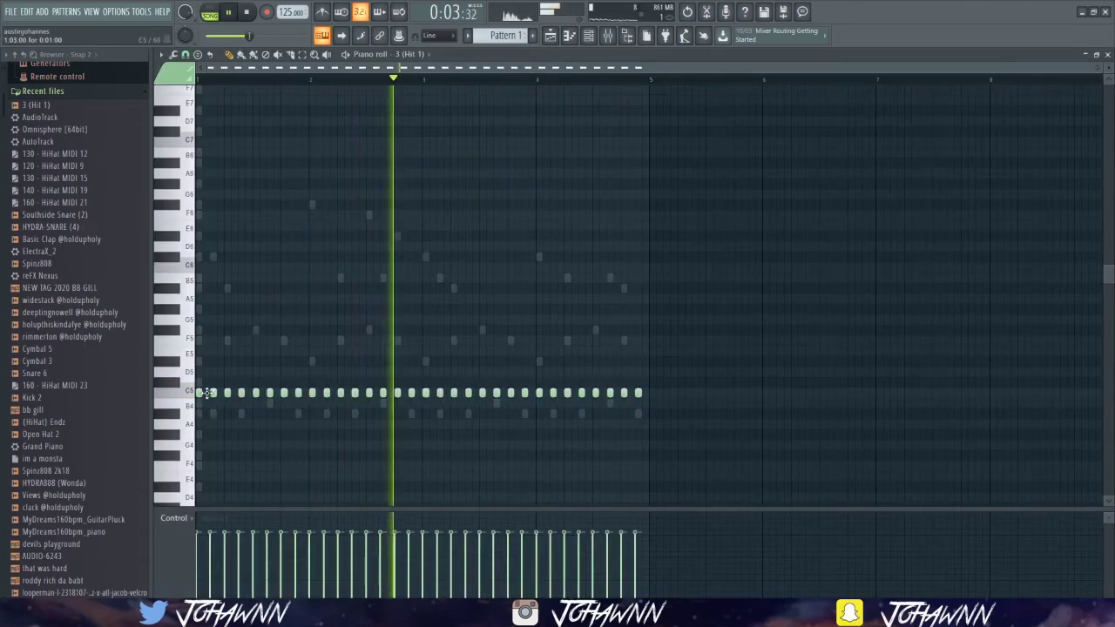
pyautogui.click(185, 54)
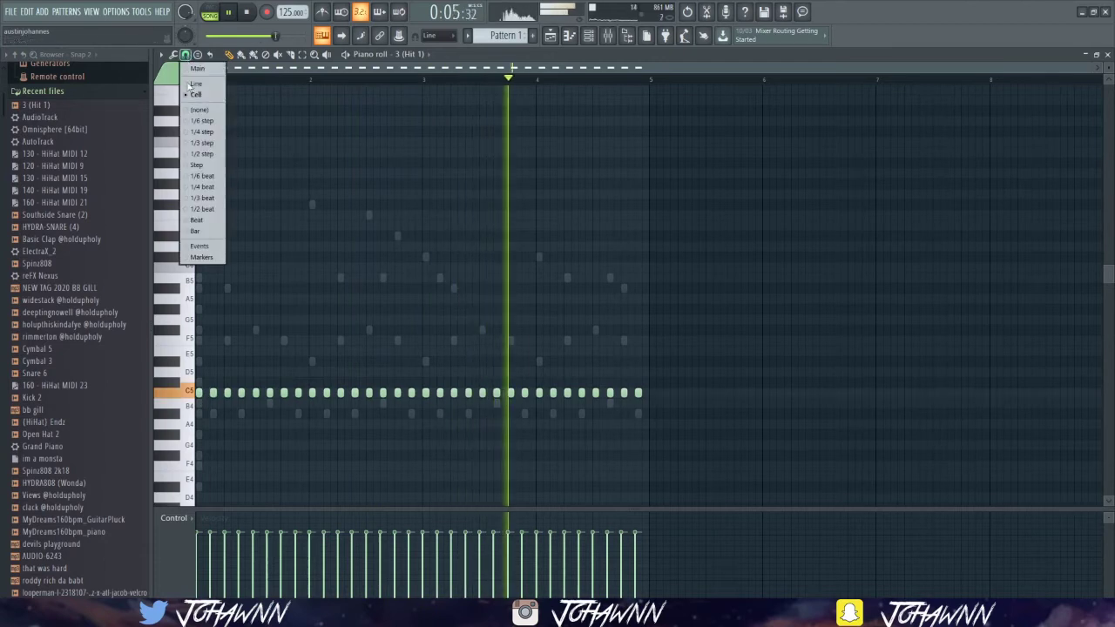
pyautogui.click(212, 215)
pyautogui.scroll(4, 207, 399)
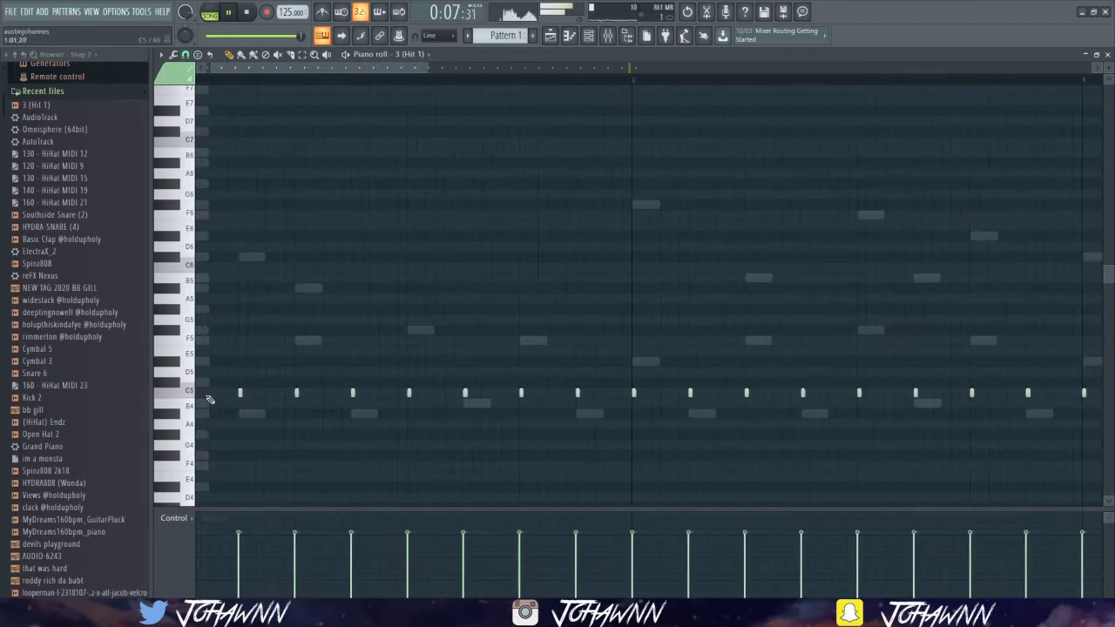
# Step: Add an extra one-step note to the 3 (Hit 1) pattern and place it on G#4 at the start of bar 1
pyautogui.click(218, 395)
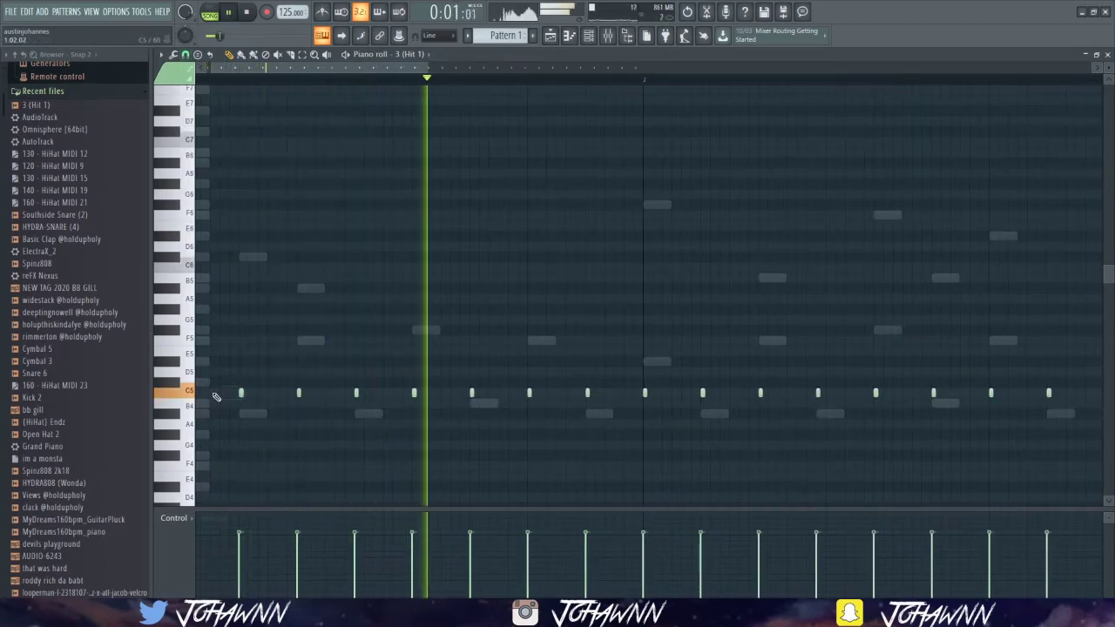
pyautogui.press('space')
pyautogui.click(223, 395)
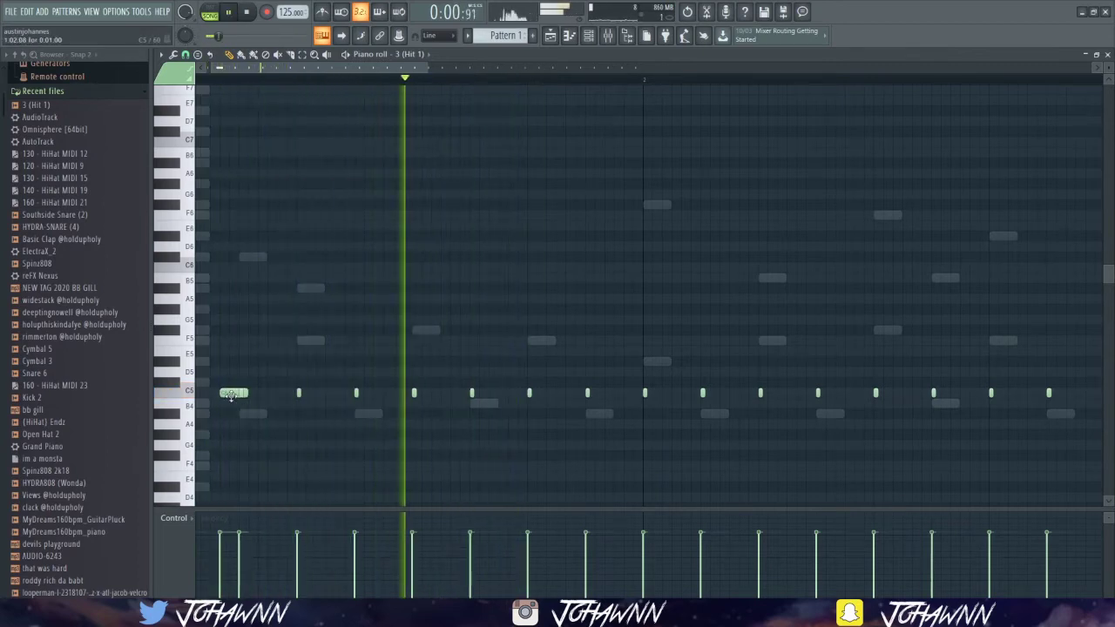
pyautogui.moveTo(324, 68); pyautogui.dragTo(186, 191)
pyautogui.press('space')
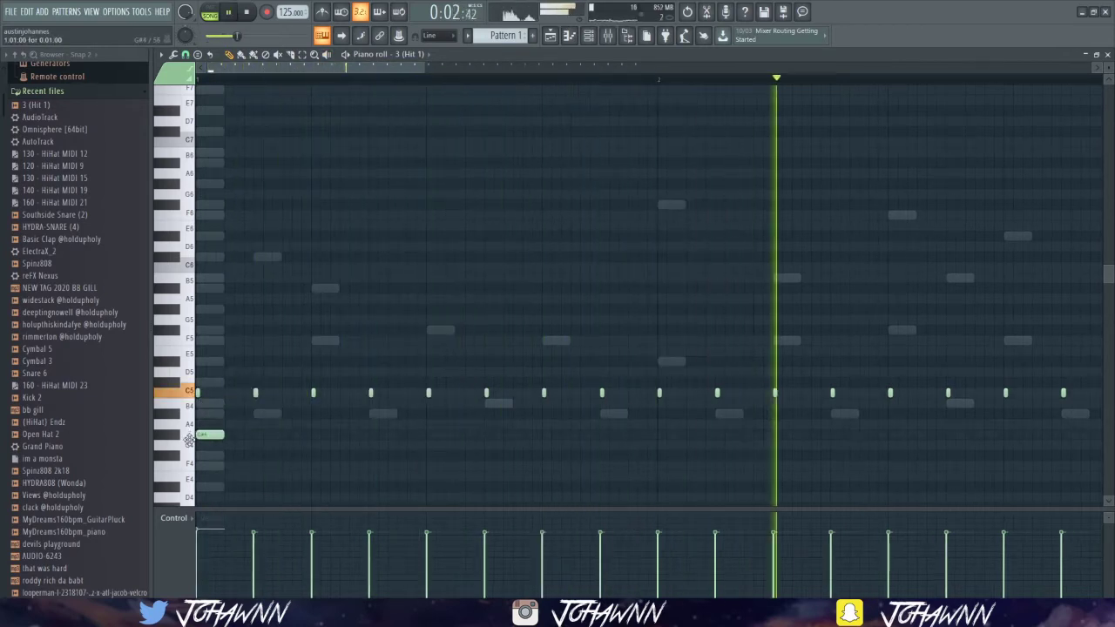
pyautogui.click(206, 435)
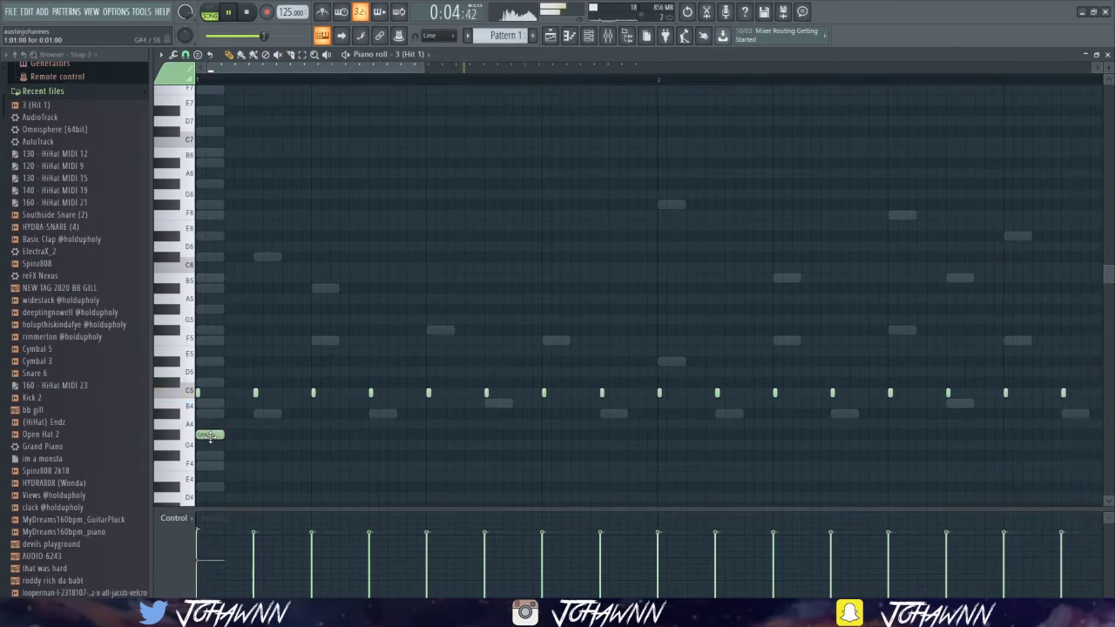
# Step: Play the loop and add an extra C5 hit between the first two hits of bar 1
pyautogui.press('space')
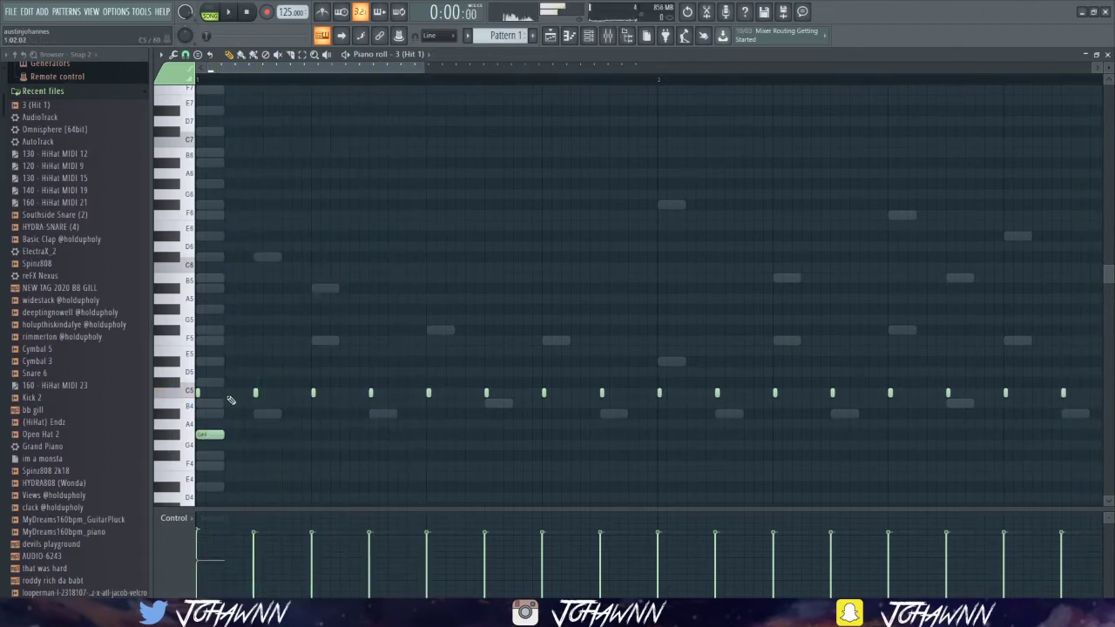
pyautogui.press('space')
pyautogui.click(235, 394)
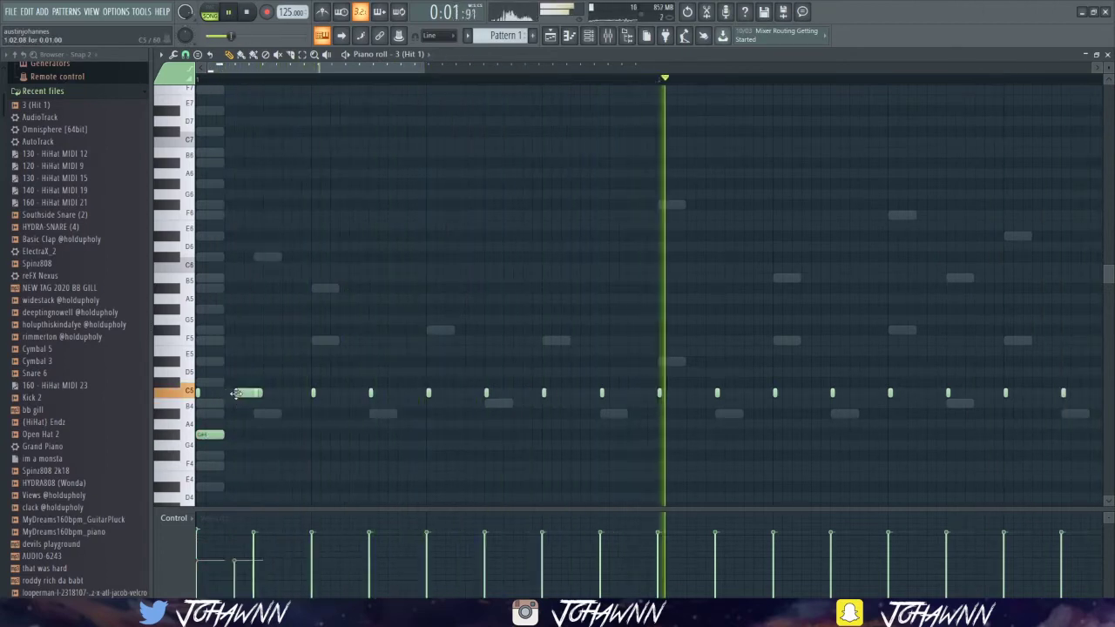
pyautogui.keyDown('ctrl'); pyautogui.scroll(2, 235, 394); pyautogui.keyUp('ctrl')
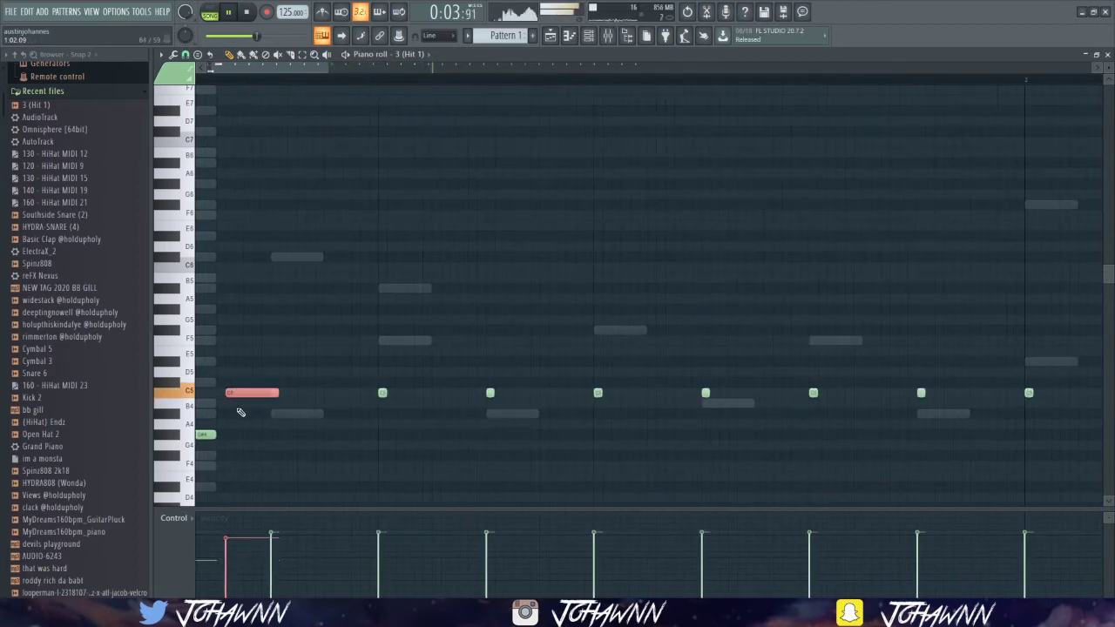
pyautogui.press('space')
pyautogui.keyDown('ctrl'); pyautogui.scroll(-2, 242, 407); pyautogui.keyUp('ctrl')
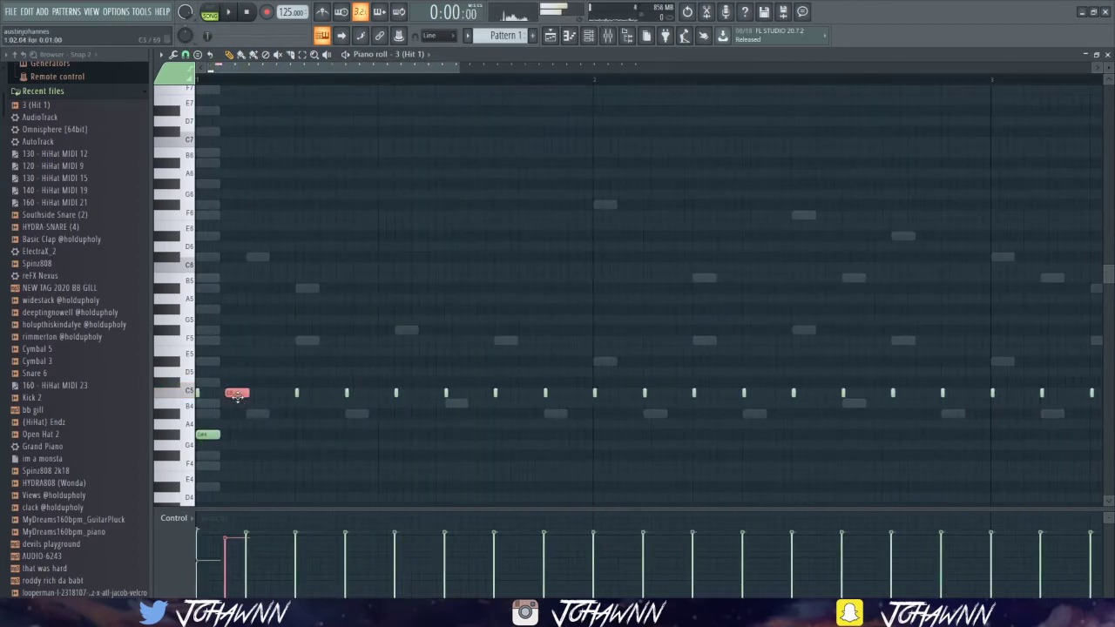
# Step: Add another extra C5 hit at the end of bar 2, just before bar 3 starts, with the loop playing
pyautogui.press('space')
pyautogui.keyDown('ctrl'); pyautogui.scroll(-3, 447, 430); pyautogui.keyUp('ctrl')
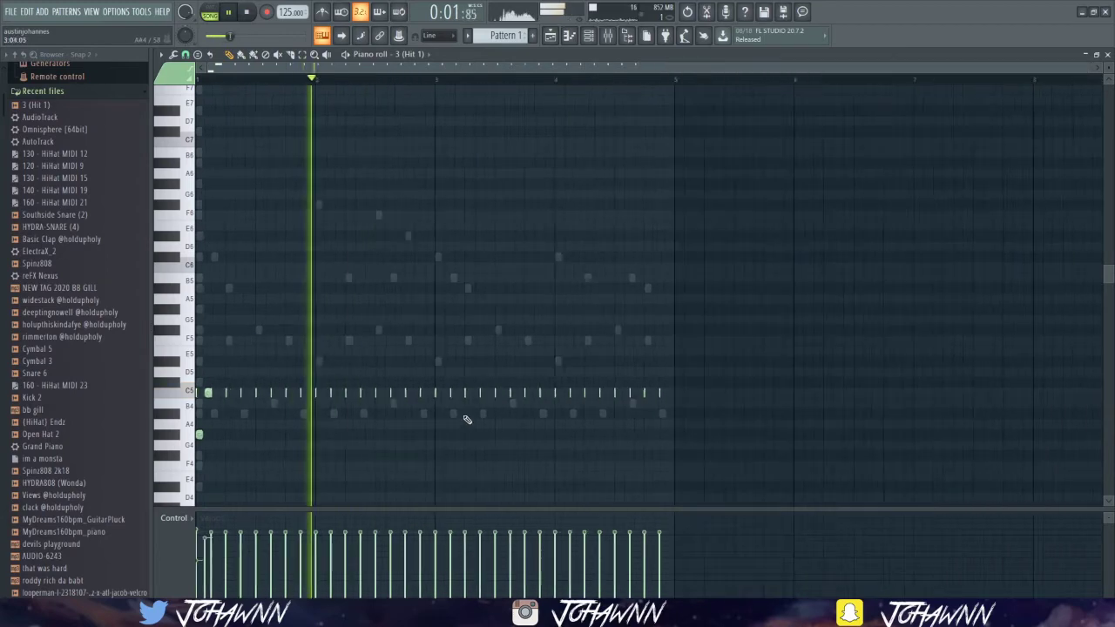
pyautogui.keyDown('ctrl'); pyautogui.scroll(4, 451, 430); pyautogui.keyUp('ctrl')
pyautogui.click(391, 393)
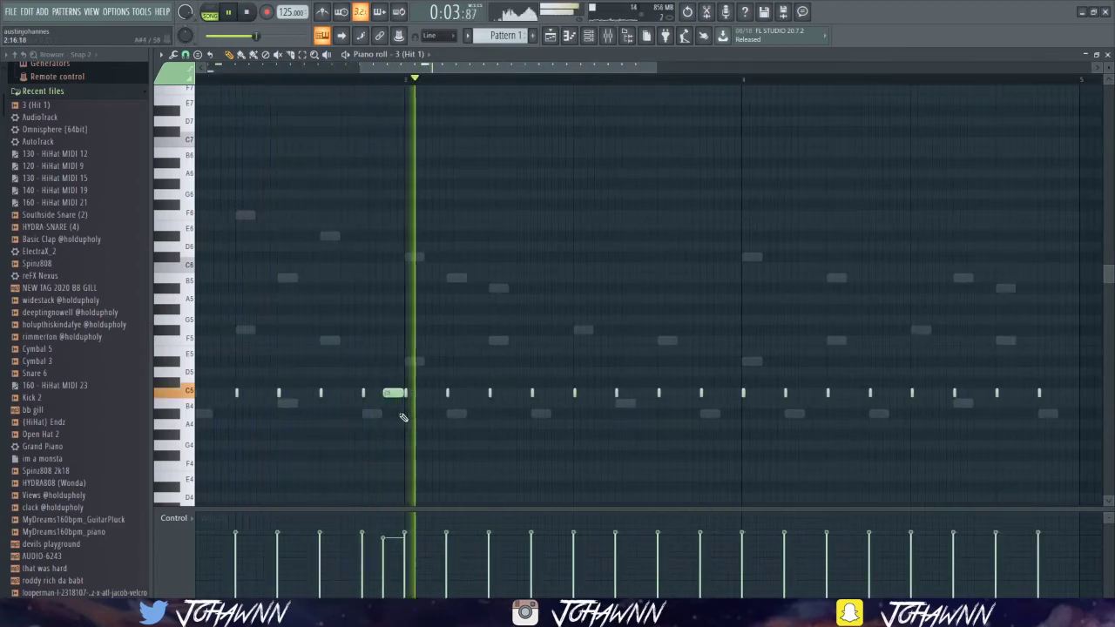
pyautogui.keyDown('ctrl'); pyautogui.scroll(-2, 405, 413); pyautogui.keyUp('ctrl')
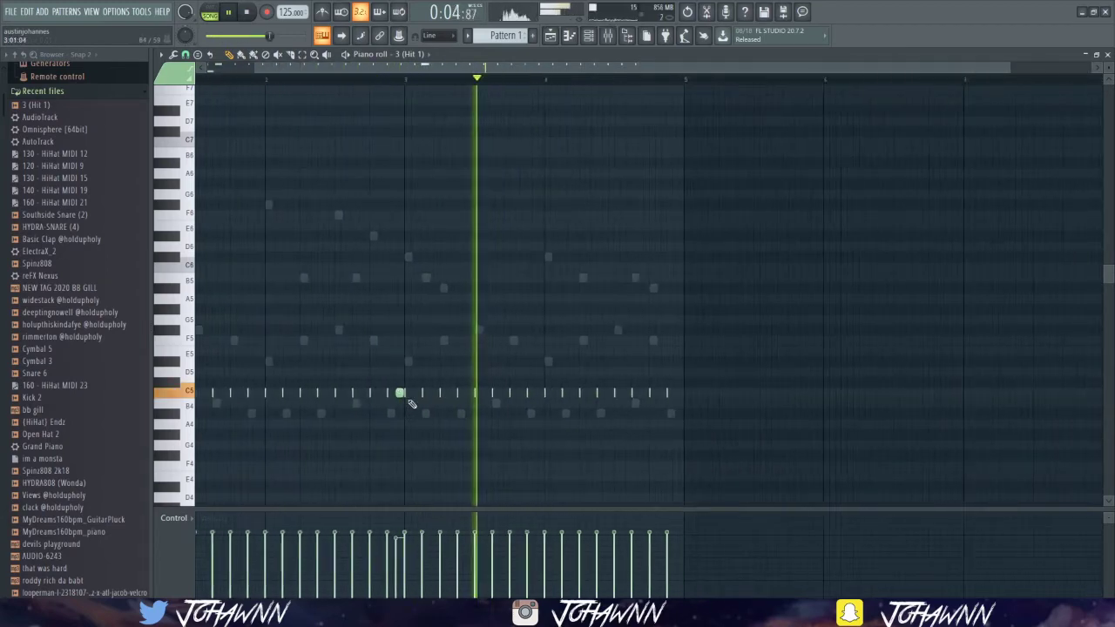
pyautogui.click(619, 413)
pyautogui.click(689, 412)
pyautogui.keyDown('ctrl'); pyautogui.scroll(2, 649, 424); pyautogui.keyUp('ctrl')
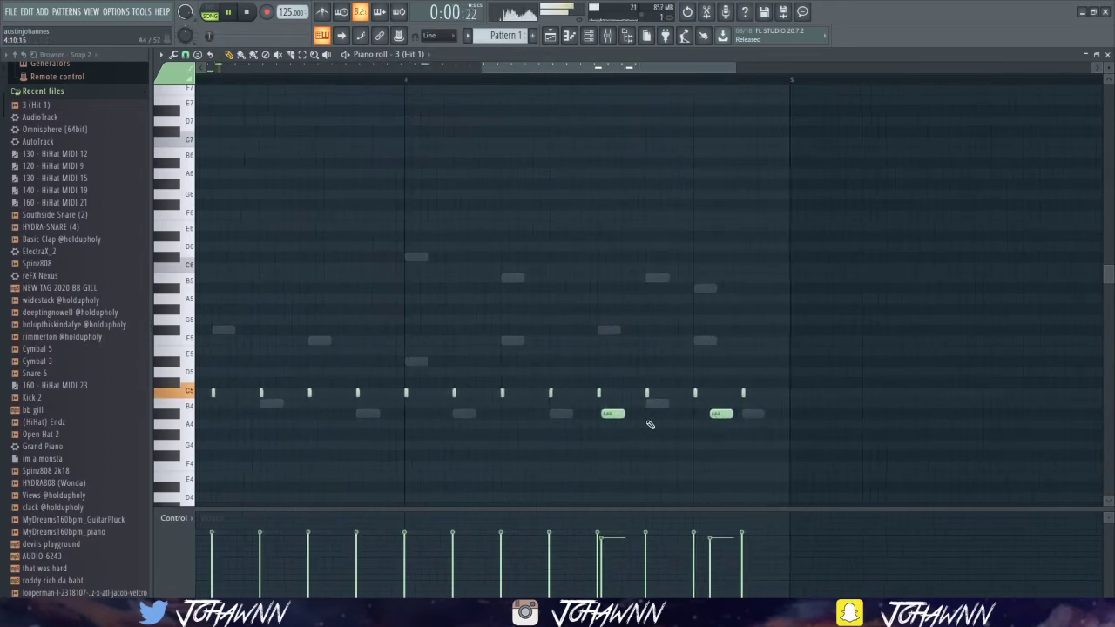
pyautogui.press('Delete')
# Step: Change the piano roll snap and place two G#4 notes in the second half of bar 4
pyautogui.click(185, 54)
pyautogui.click(213, 112)
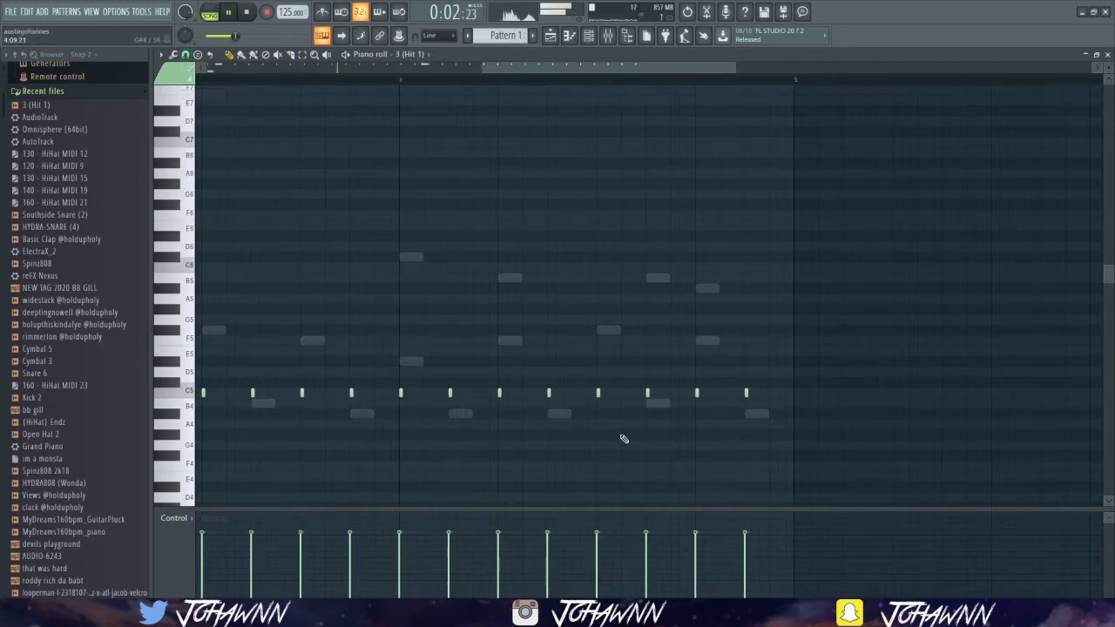
pyautogui.keyDown('ctrl'); pyautogui.scroll(-3, 696, 433); pyautogui.keyUp('ctrl')
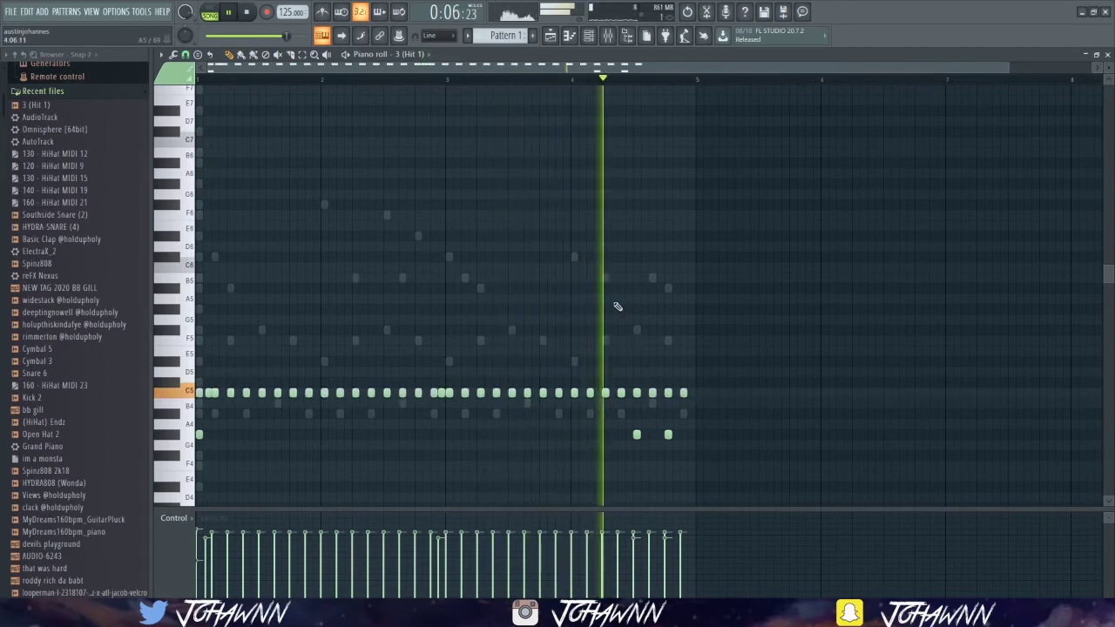
# Step: Add the Spinz808 sample as a new channel with a slight fade-out and set it to cut itself
pyautogui.press('F6')
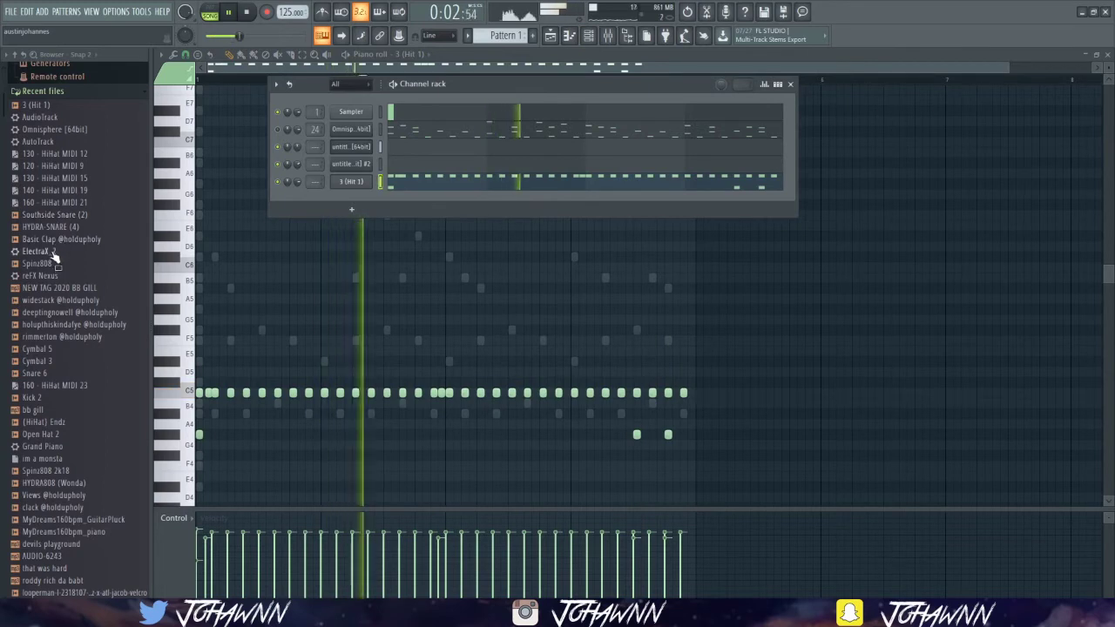
pyautogui.moveTo(39, 263); pyautogui.dragTo(352, 199)
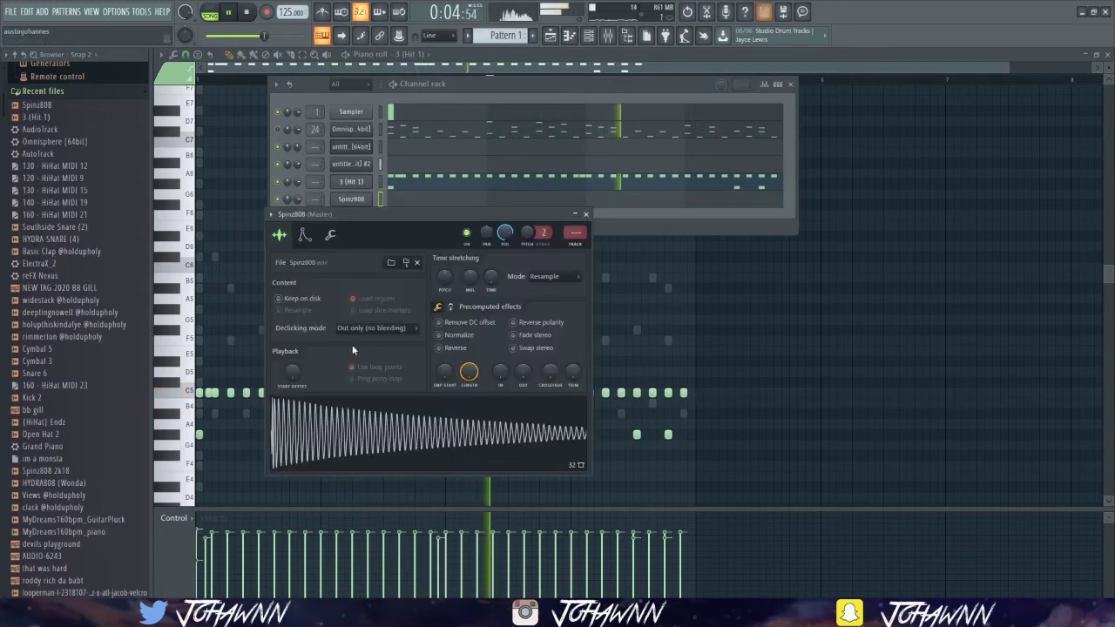
pyautogui.click(316, 242)
pyautogui.moveTo(364, 350); pyautogui.dragTo(378, 369)
pyautogui.moveTo(323, 349); pyautogui.dragTo(334, 253)
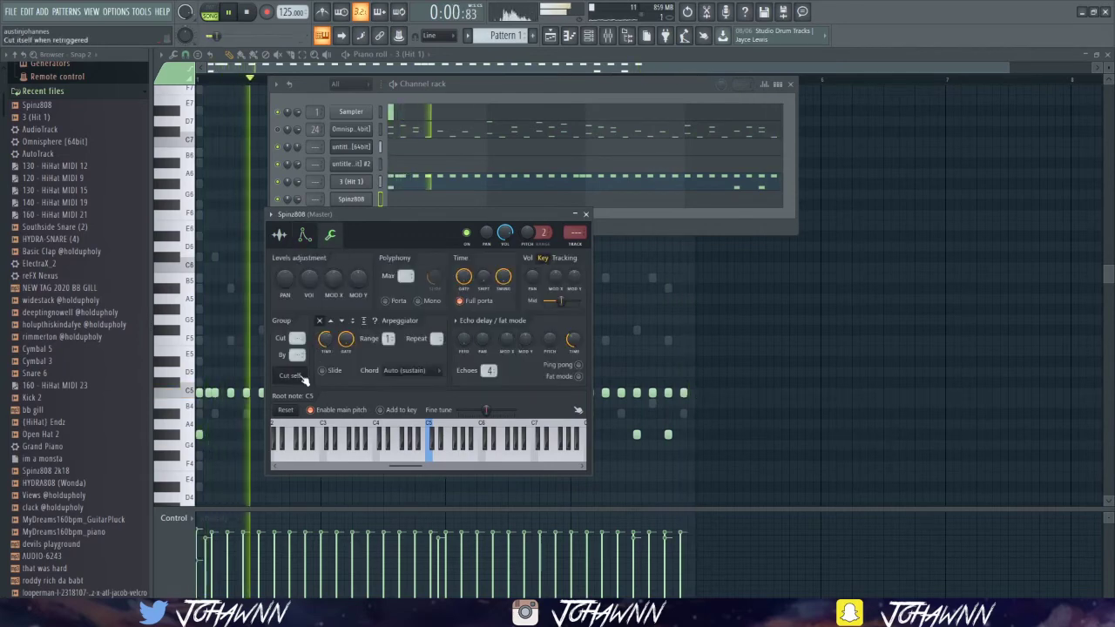
pyautogui.click(279, 234)
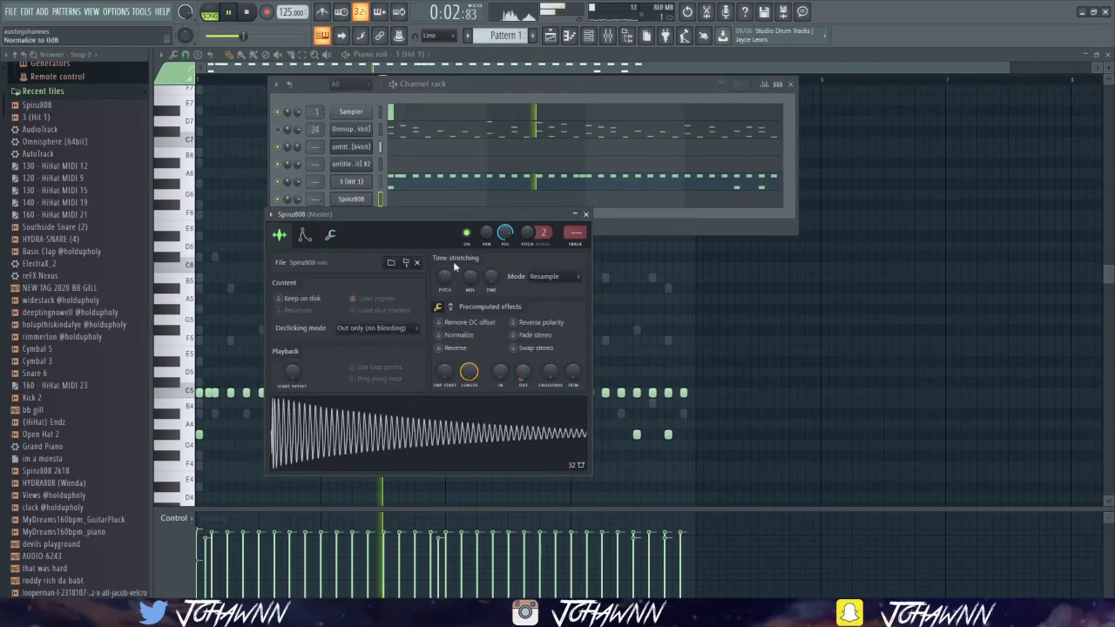
# Step: Route the Spinz808 channel to mixer track 18
pyautogui.press('F7')
pyautogui.press('F9')
pyautogui.click(388, 85)
pyautogui.hotkey('ctrl', 'l')
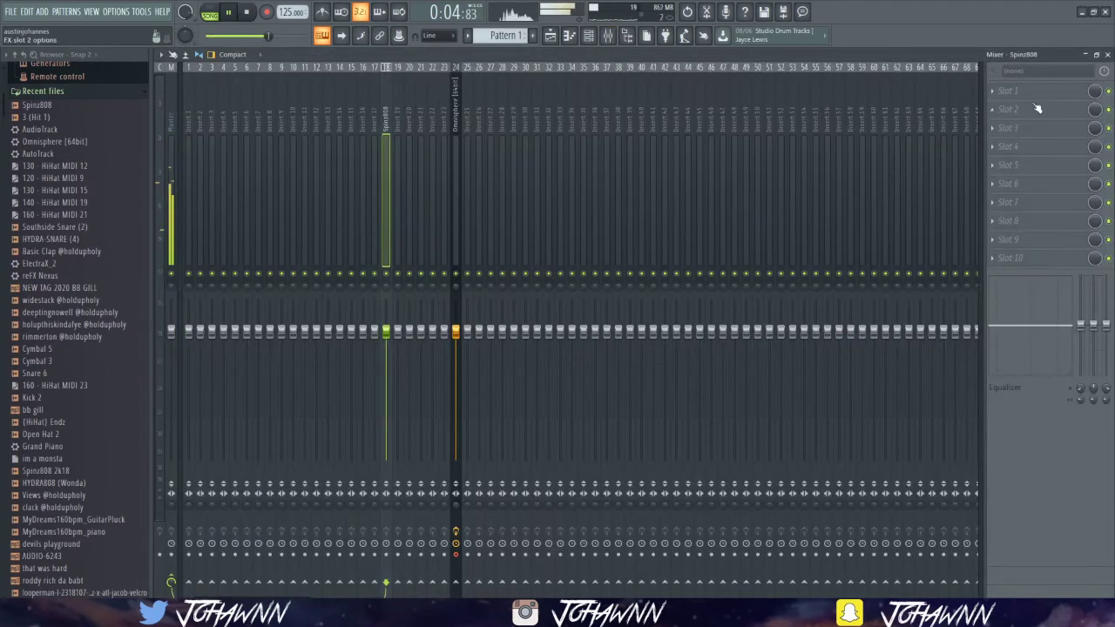
# Step: Insert Fruity Parametric EQ 2 in slot 1 of the Spinz808 track and pull band 7 down to -18 dB at about 133 Hz
pyautogui.click(1034, 92)
pyautogui.click(820, 394)
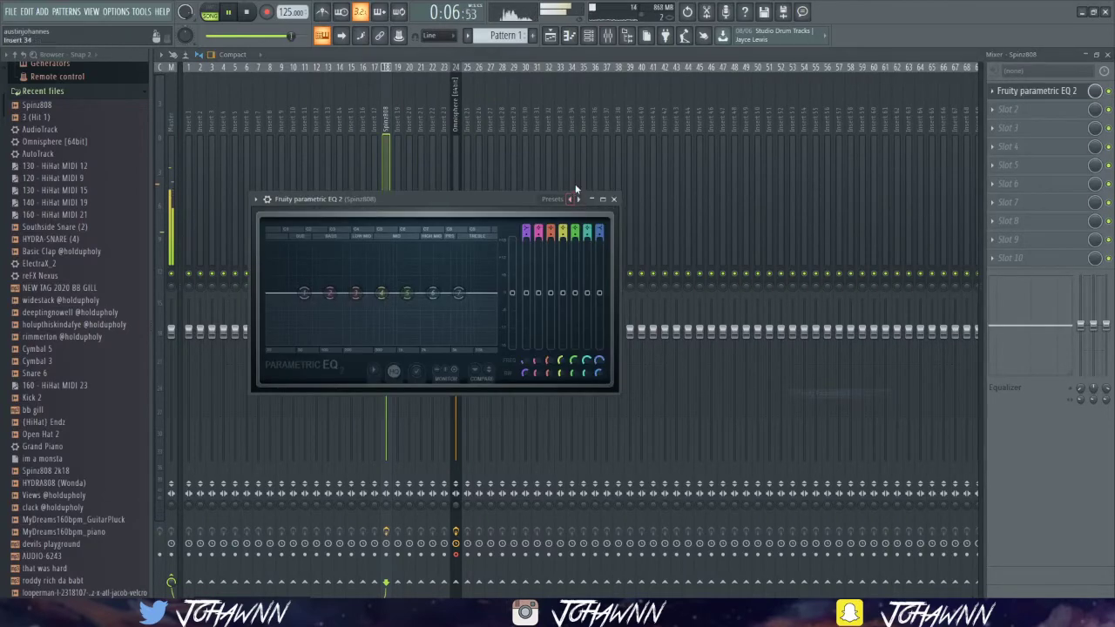
pyautogui.moveTo(429, 319); pyautogui.dragTo(335, 339)
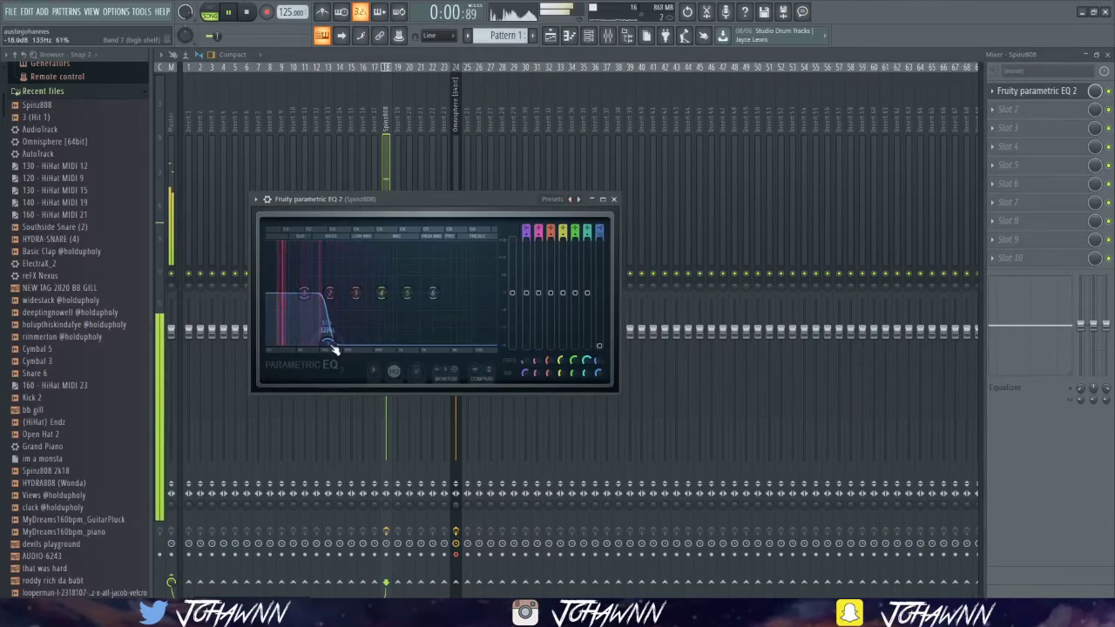
# Step: Add Fruity Blood Overdrive in slot 2 with a raised preamp and Fruity Fast Dist in slot 3 with post gain at about 41%
pyautogui.click(1054, 113)
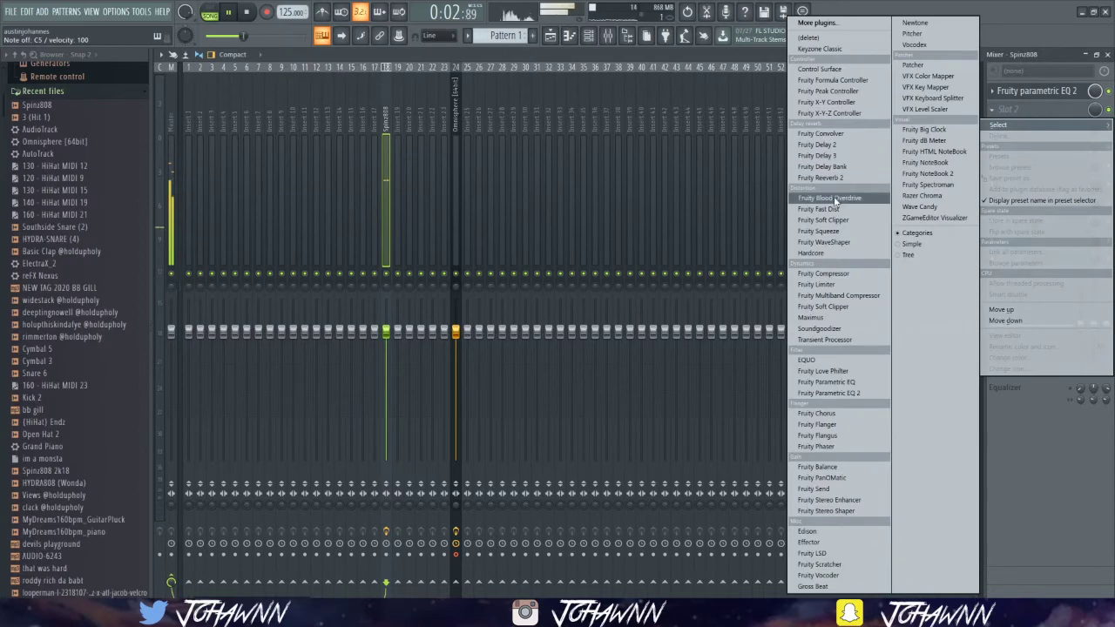
pyautogui.click(836, 201)
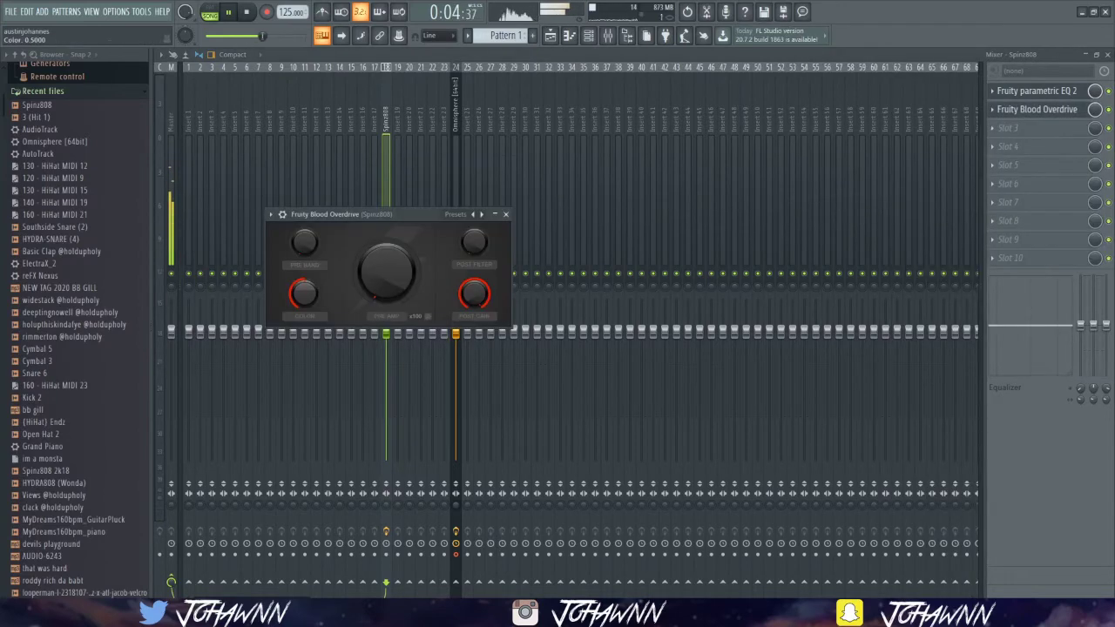
pyautogui.press('space')
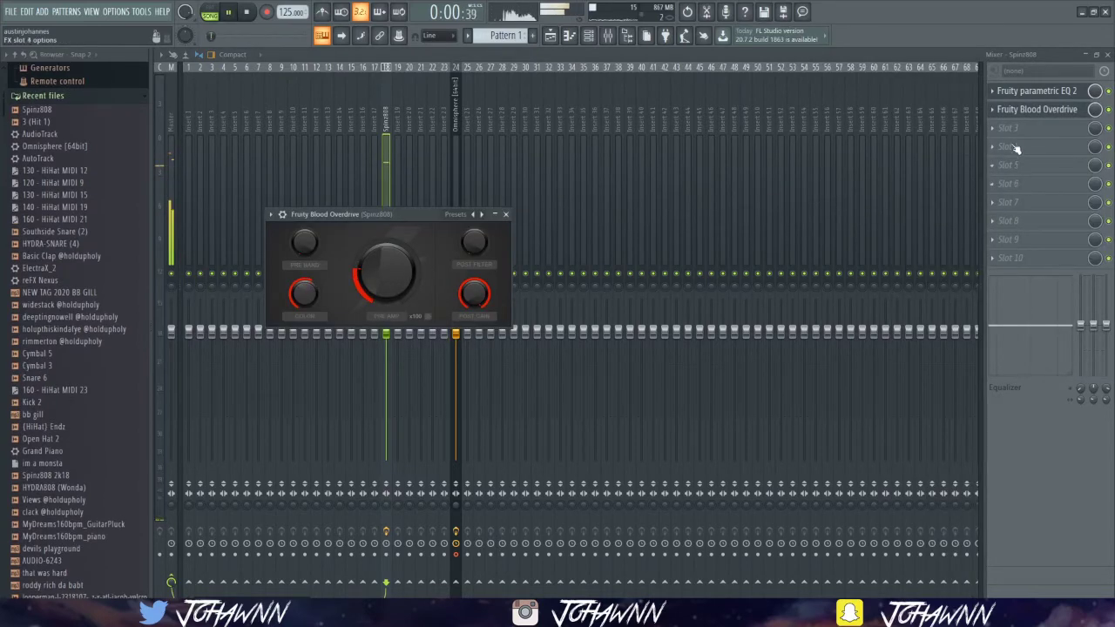
pyautogui.click(1010, 130)
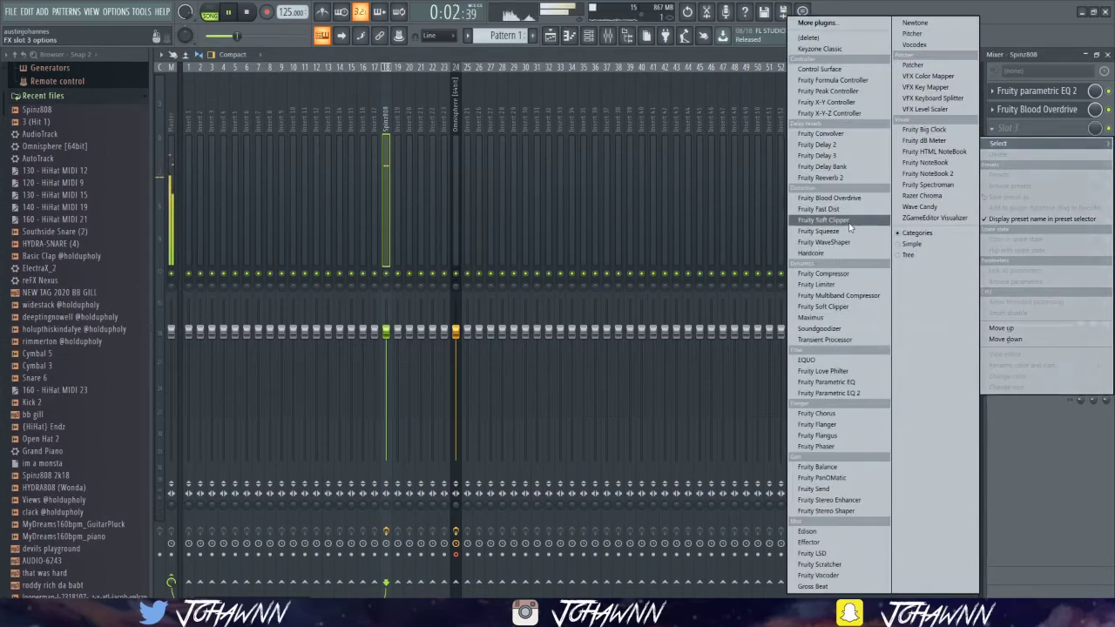
pyautogui.click(823, 209)
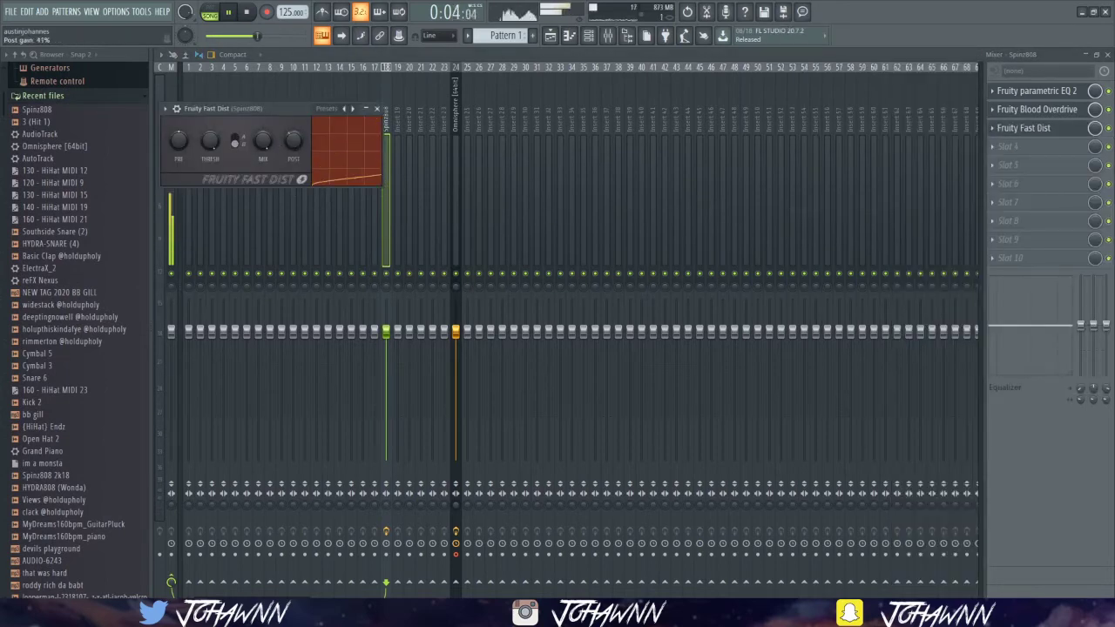
# Step: Add a second Fruity Parametric EQ 2 in slot 4 that cuts the highs and boosts band 2, and lower the Spinz808 fader slightly
pyautogui.click(1009, 146)
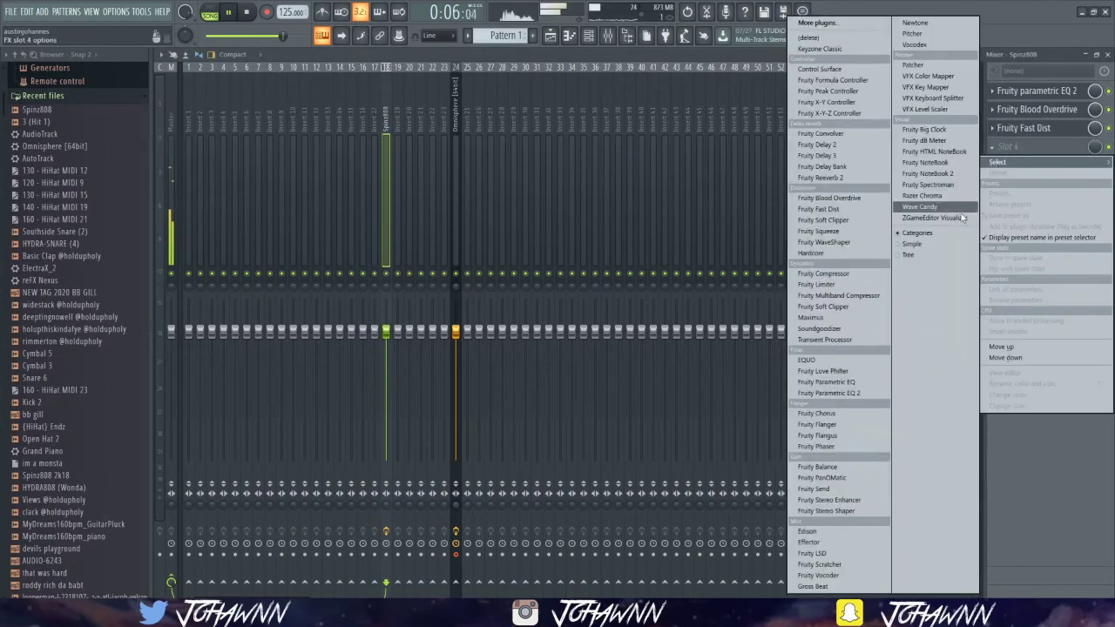
pyautogui.click(841, 395)
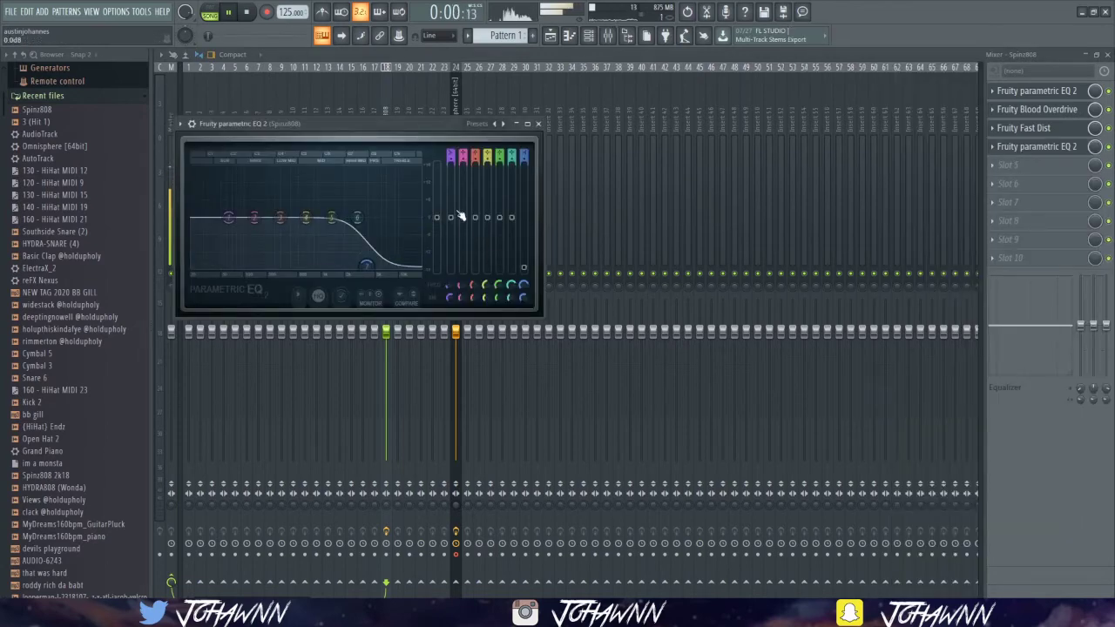
pyautogui.moveTo(350, 263); pyautogui.dragTo(296, 265)
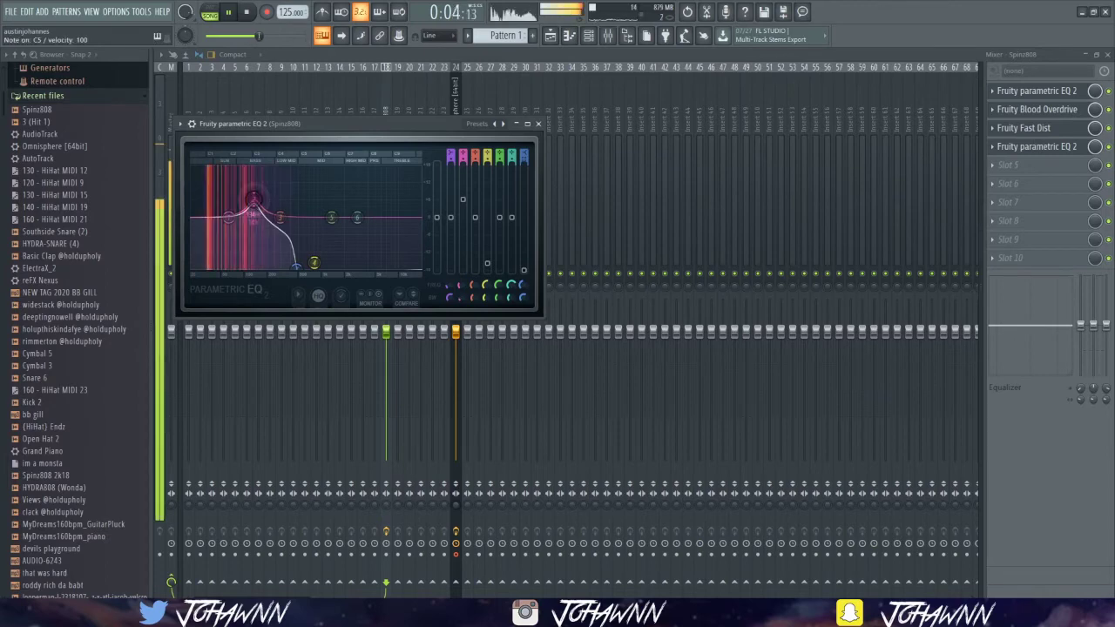
pyautogui.moveTo(386, 331); pyautogui.dragTo(386, 340)
pyautogui.click(538, 123)
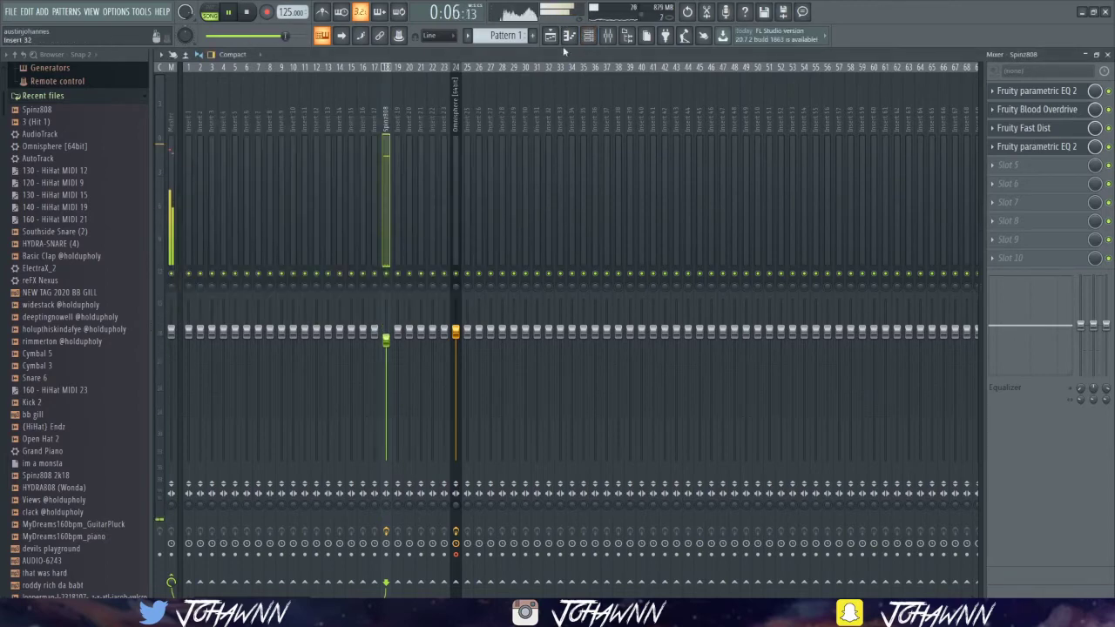
# Step: Open the Spinz808 channel in the piano roll, checking the Sampler and Omnisphere [64bit] notes for reference
pyautogui.click(588, 37)
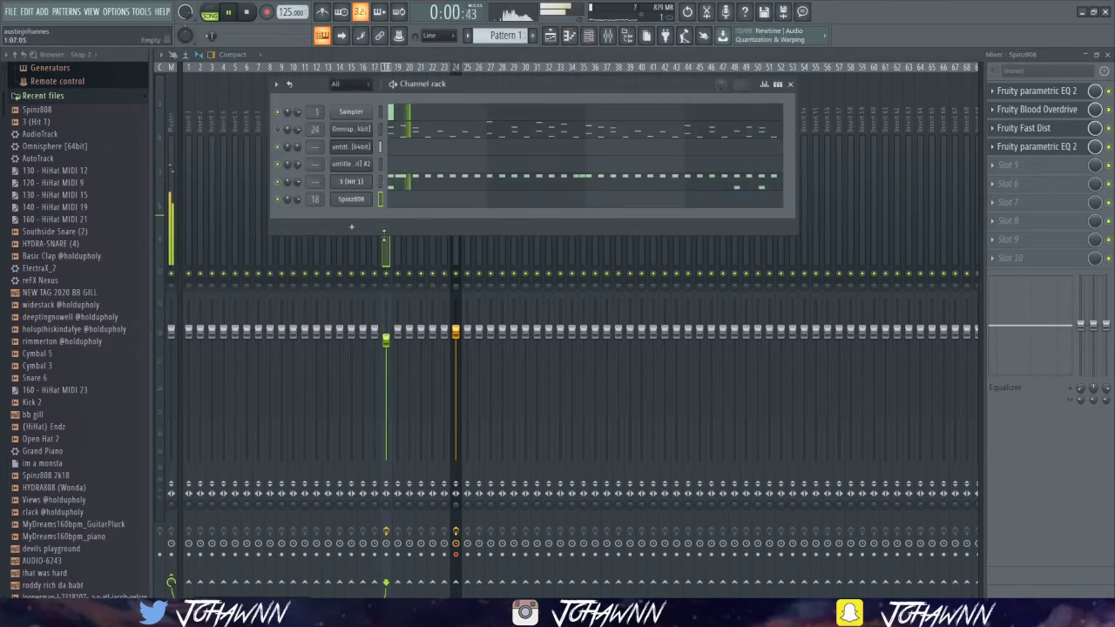
pyautogui.click(406, 197)
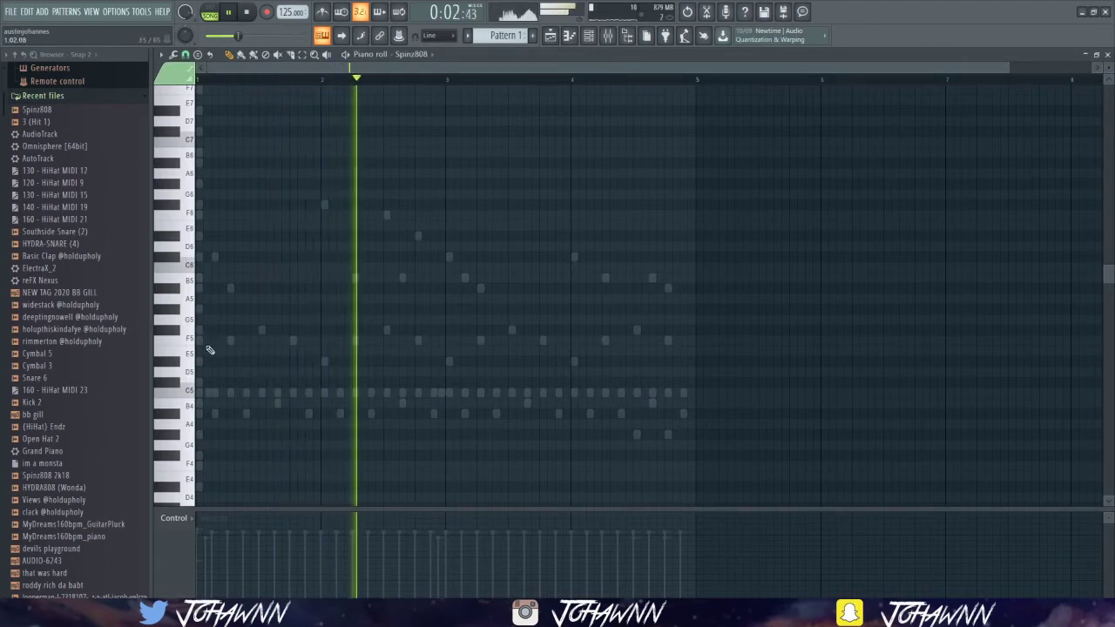
pyautogui.click(409, 54)
pyautogui.click(419, 110)
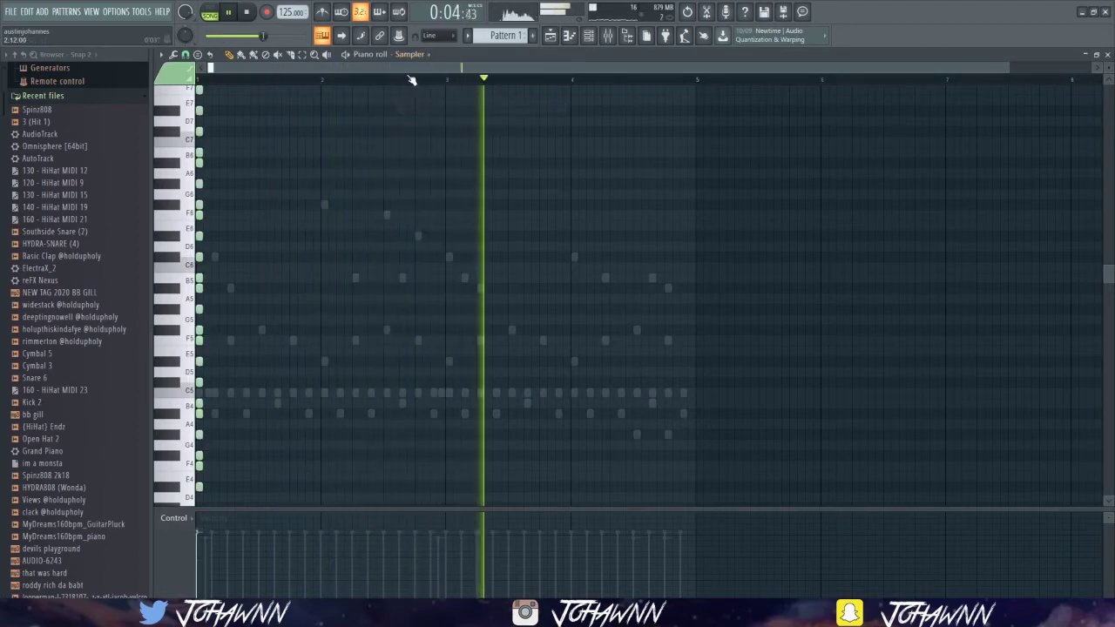
pyautogui.click(410, 54)
pyautogui.click(421, 121)
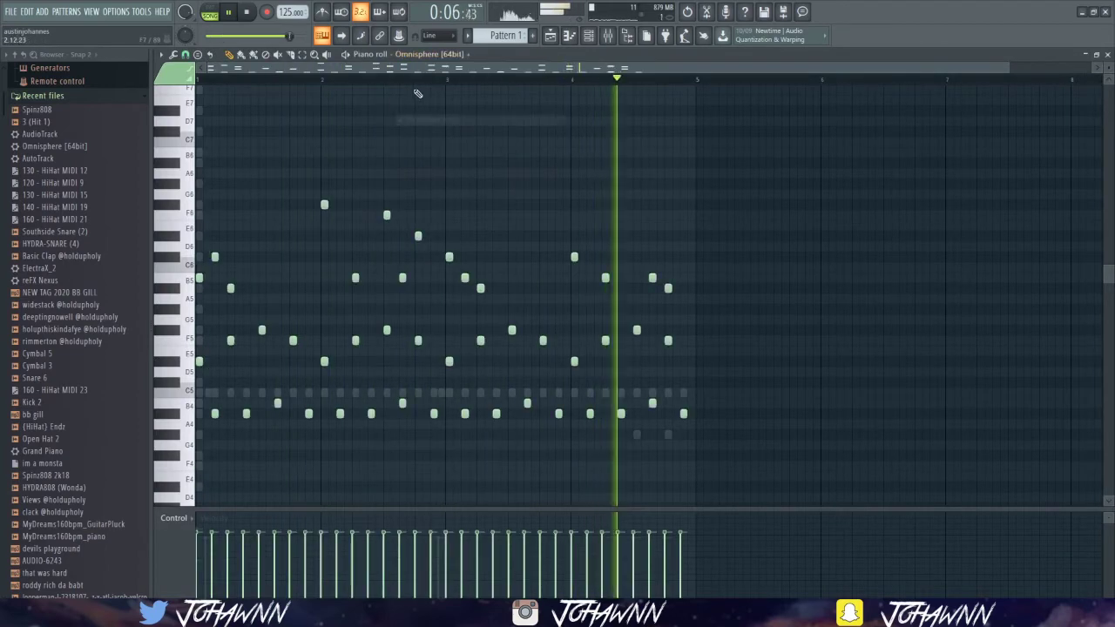
pyautogui.click(418, 54)
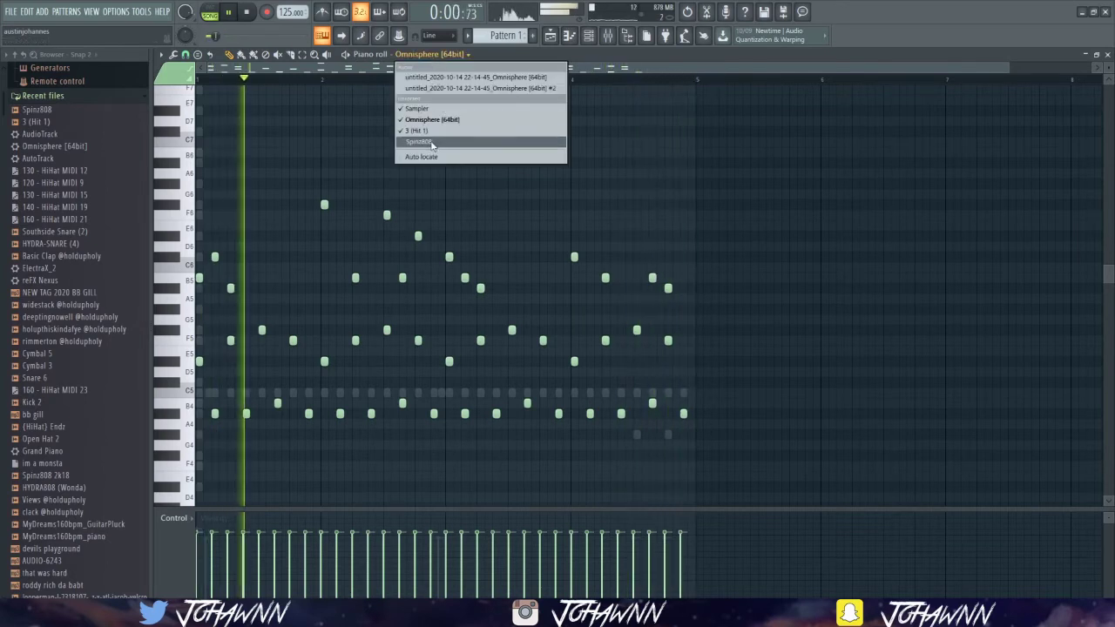
pyautogui.click(430, 143)
# Step: Draw the first 808 notes: a 12-step D#5 from bar 1, followed by a two-step F5 and an eight-step A#4
pyautogui.moveTo(201, 362); pyautogui.dragTo(272, 362)
pyautogui.click(296, 340)
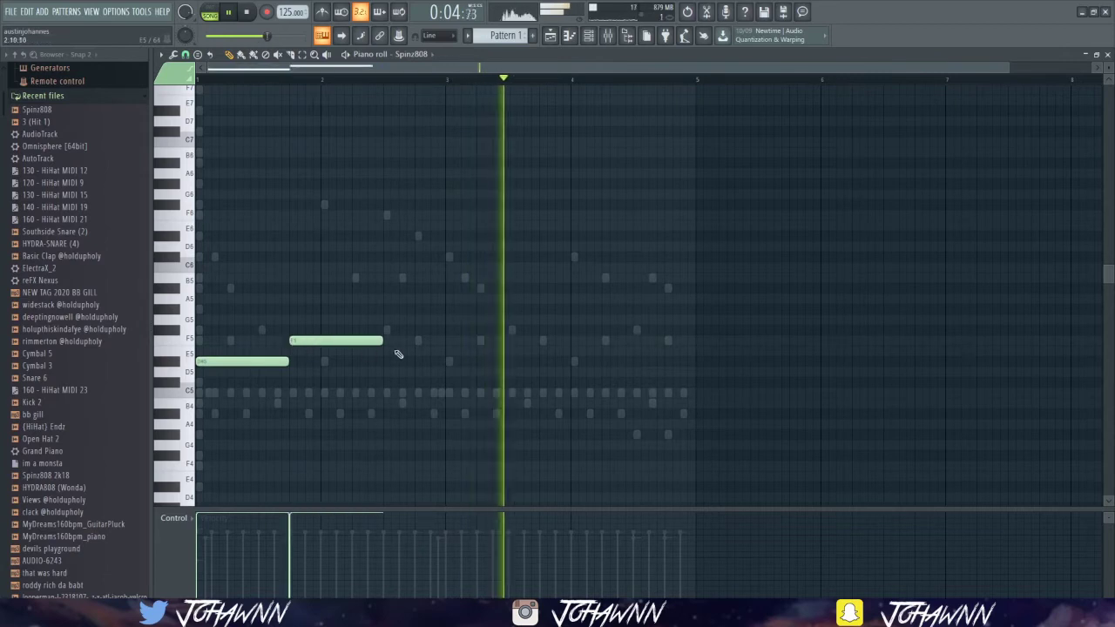
pyautogui.moveTo(379, 340); pyautogui.dragTo(367, 413)
pyautogui.click(309, 413)
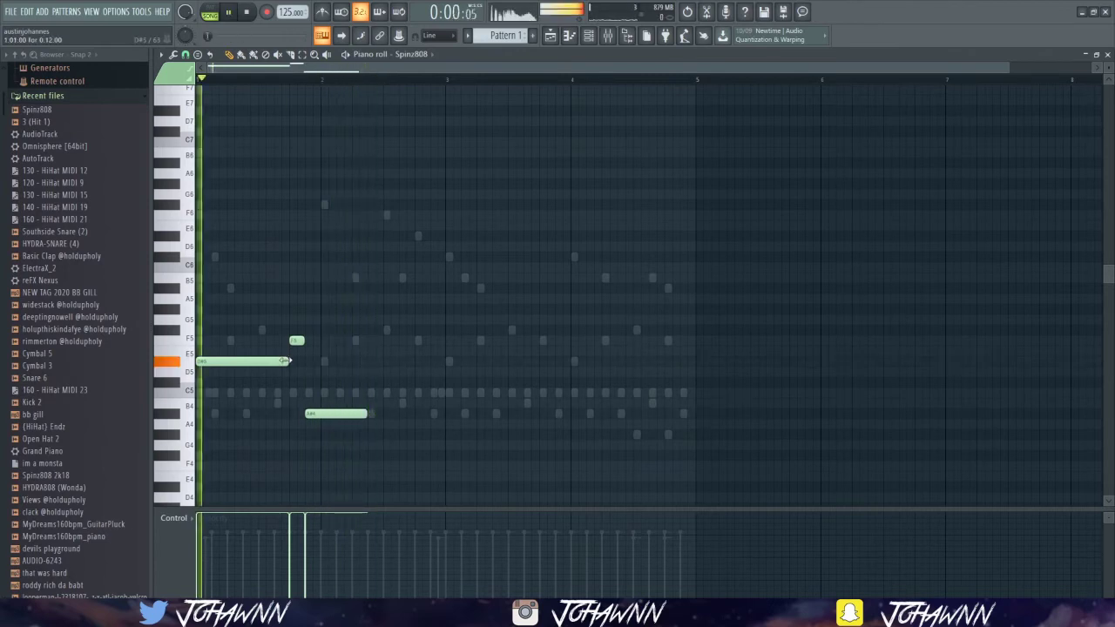
# Step: Retime the opening 808 notes to a 12-step D#5, a six-step F5 and an eight-step A#4 starting at step 3 of bar 2
pyautogui.moveTo(296, 340); pyautogui.dragTo(272, 361)
pyautogui.moveTo(322, 413); pyautogui.dragTo(338, 411)
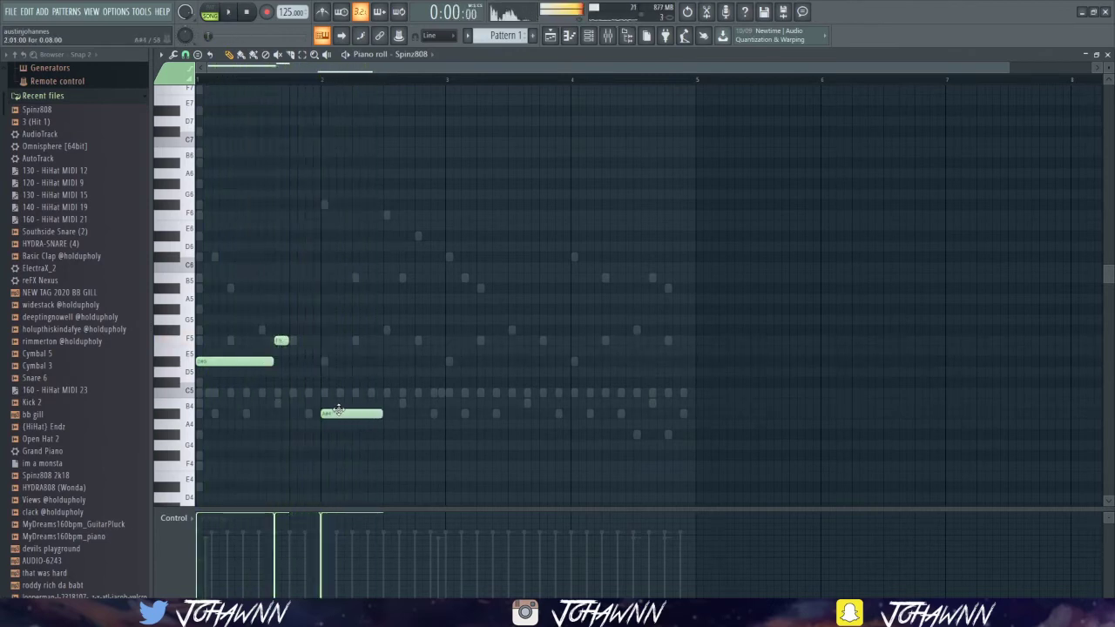
pyautogui.moveTo(315, 343); pyautogui.dragTo(324, 343)
pyautogui.click(349, 421)
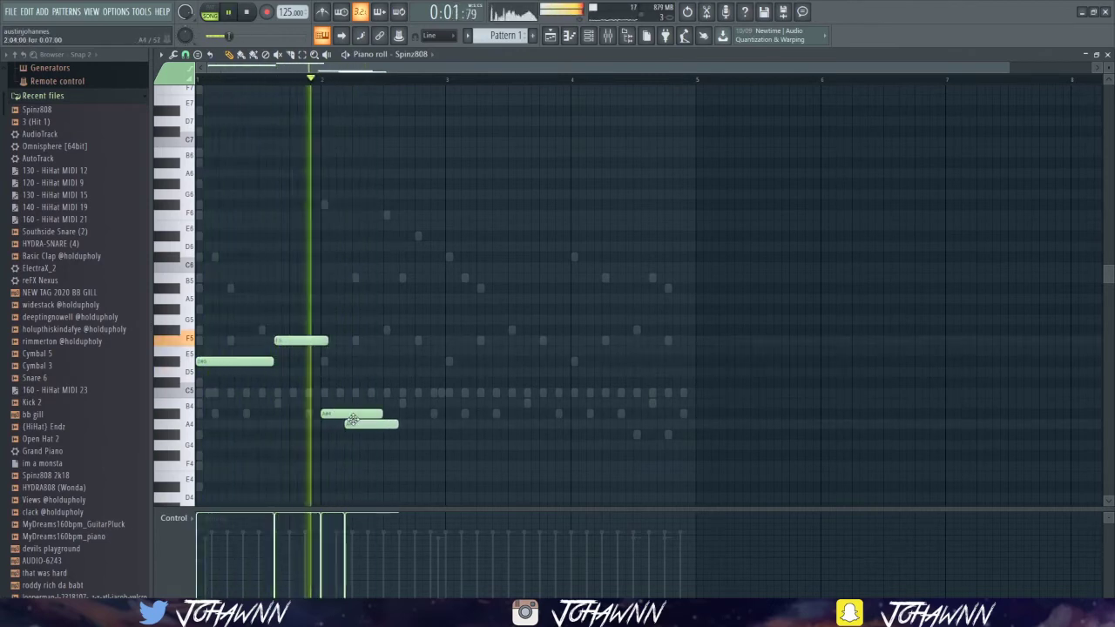
pyautogui.rightClick(349, 422)
pyautogui.moveTo(340, 414); pyautogui.dragTo(356, 414)
pyautogui.moveTo(328, 340); pyautogui.dragTo(335, 340)
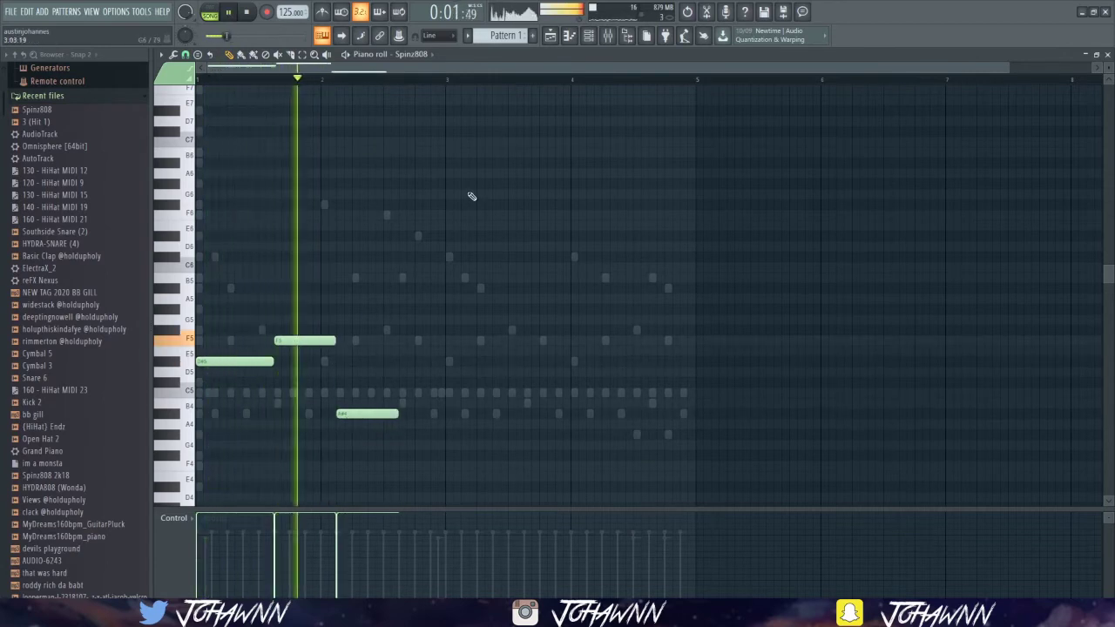
pyautogui.press('space')
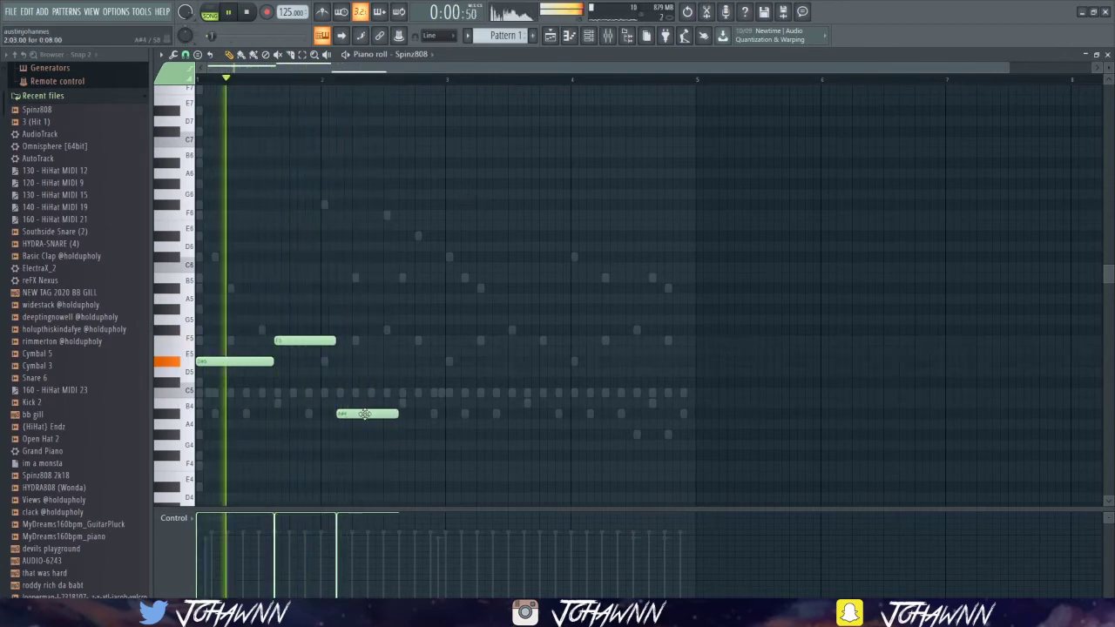
pyautogui.click(291, 340)
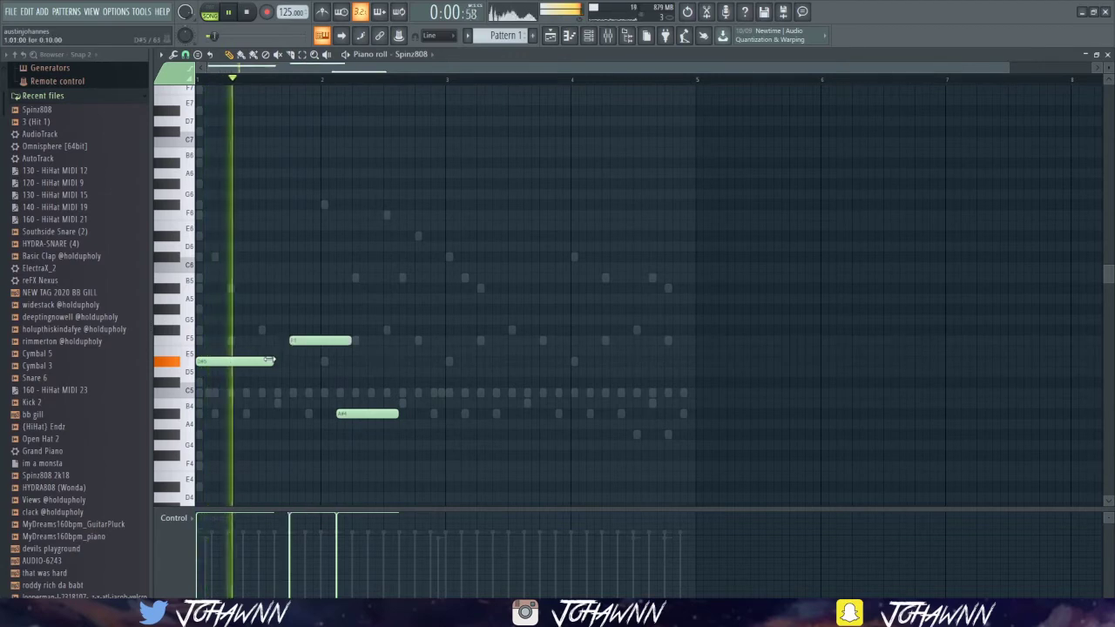
pyautogui.moveTo(349, 342); pyautogui.dragTo(332, 342)
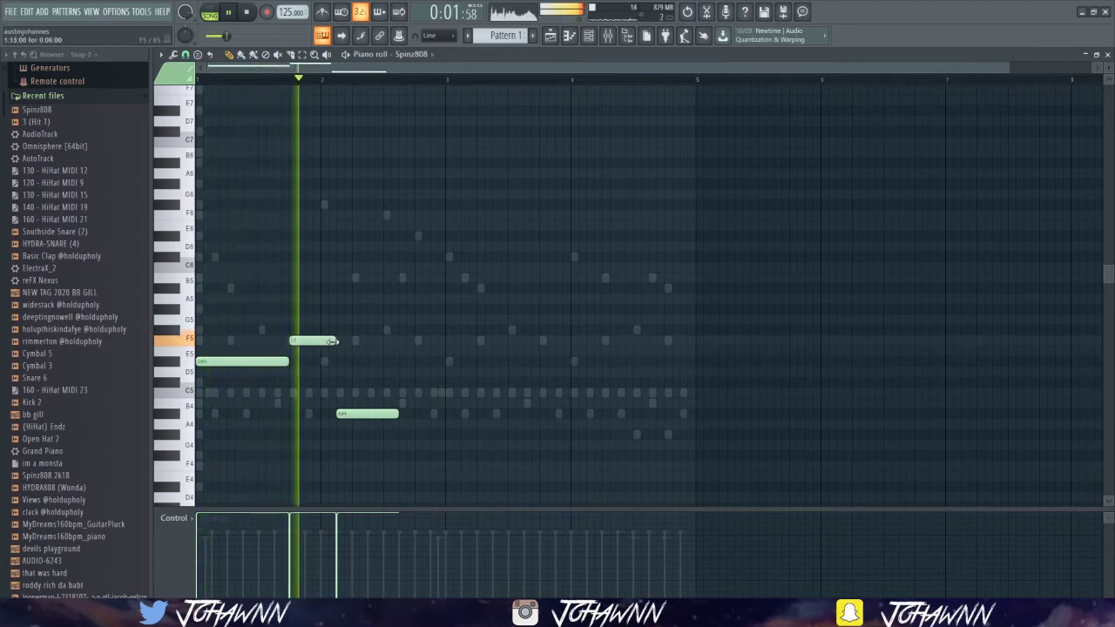
# Step: Shorten the A#4 to six steps, add an eight-step A#4 at step 9 of bar 2, and duplicate the phrase into bars 3 and 4
pyautogui.press('space')
pyautogui.moveTo(392, 414); pyautogui.dragTo(421, 415)
pyautogui.click(370, 415)
pyautogui.click(388, 415)
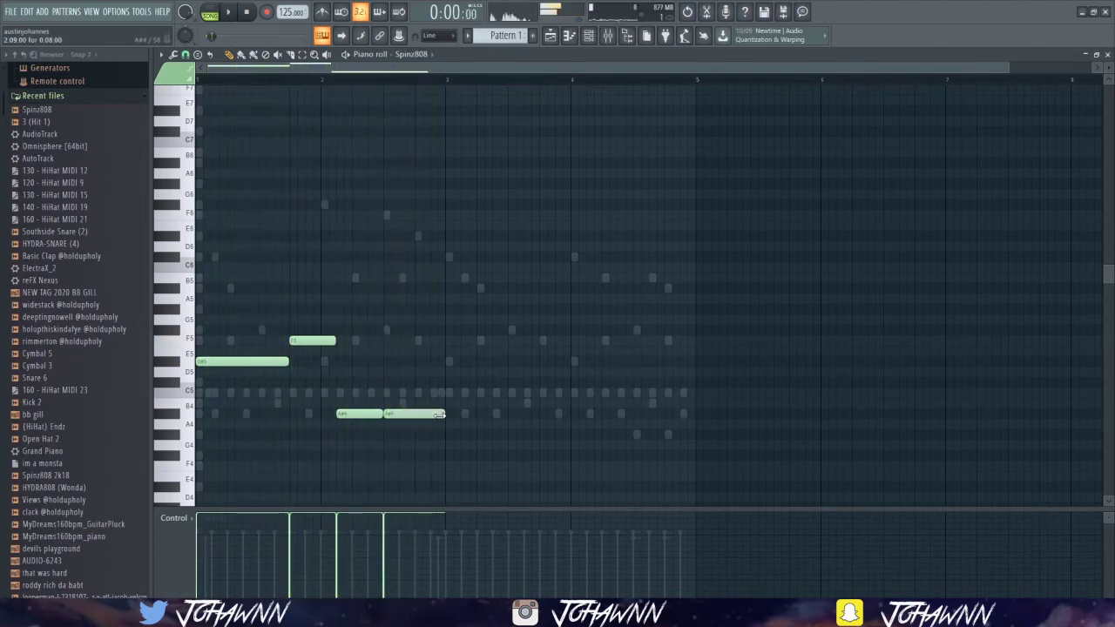
pyautogui.hotkey('ctrl', 'b')
pyautogui.click(428, 361)
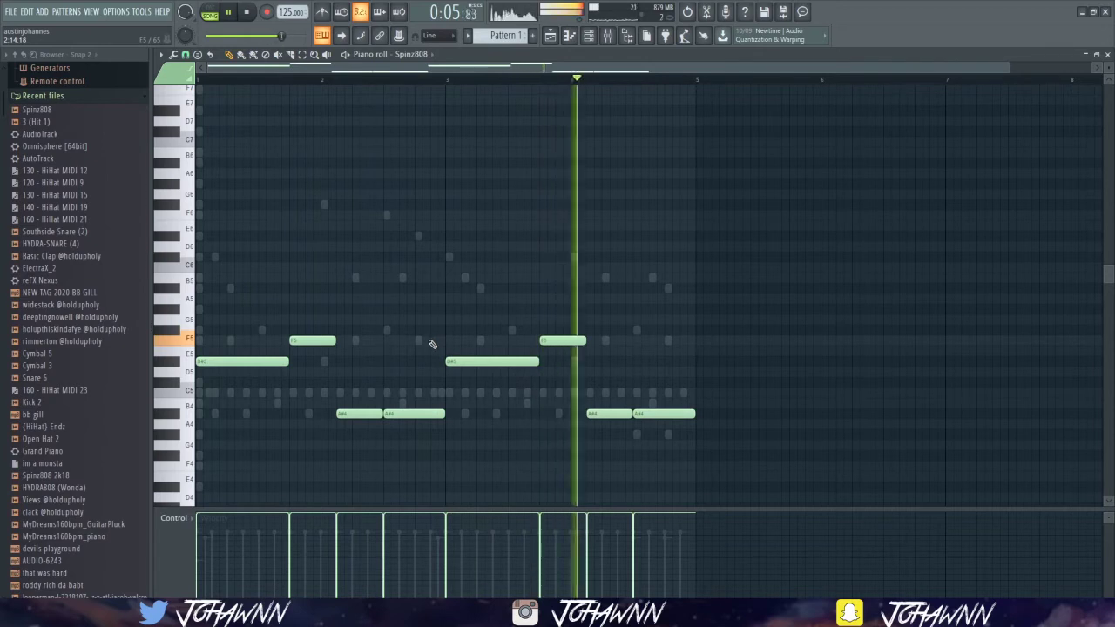
# Step: Try a two-step F#5 at the end of bar 2, shortening the A#4 before it to six steps
pyautogui.moveTo(444, 413); pyautogui.dragTo(429, 413)
pyautogui.click(443, 340)
pyautogui.moveTo(473, 340); pyautogui.dragTo(438, 329)
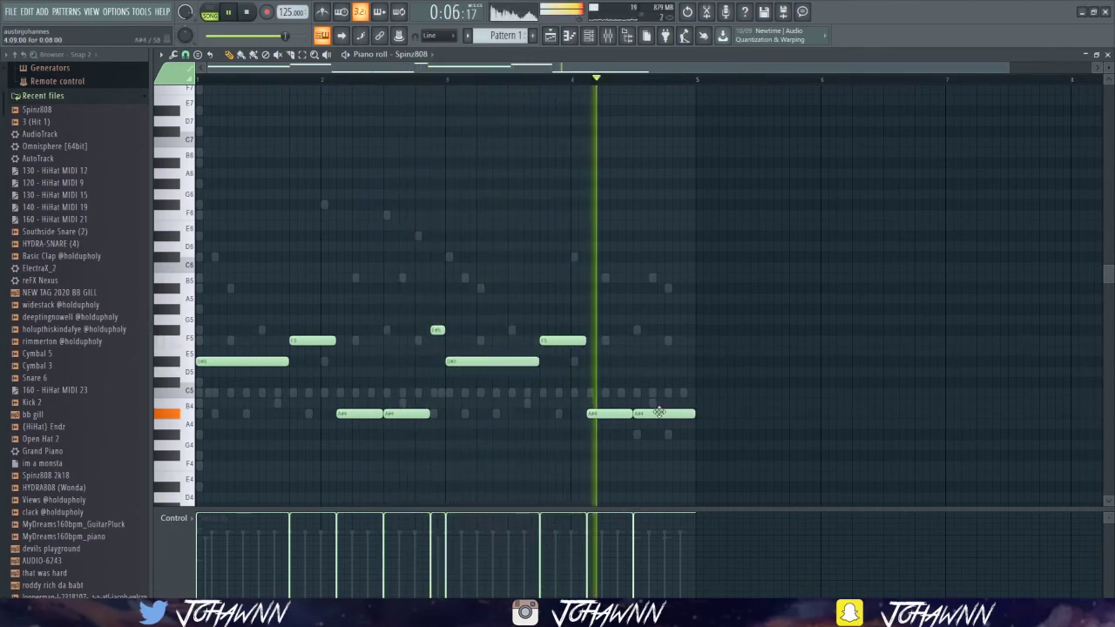
# Step: Add the Snare 6 sample as a new channel and place a C5 hit at step 9 of bar 4
pyautogui.click(589, 35)
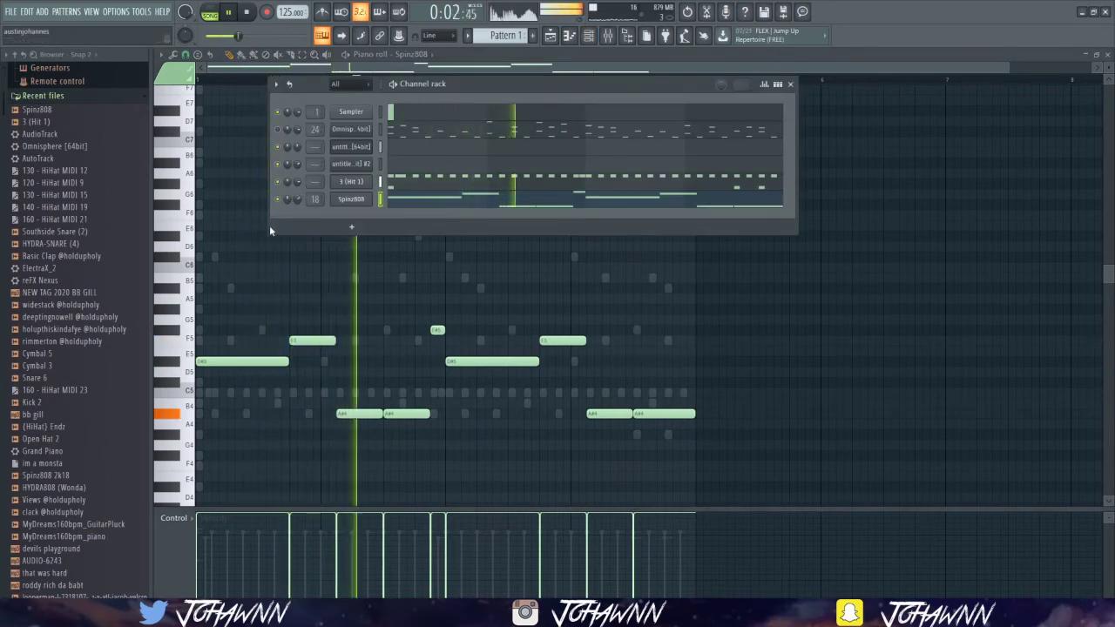
pyautogui.click(67, 379)
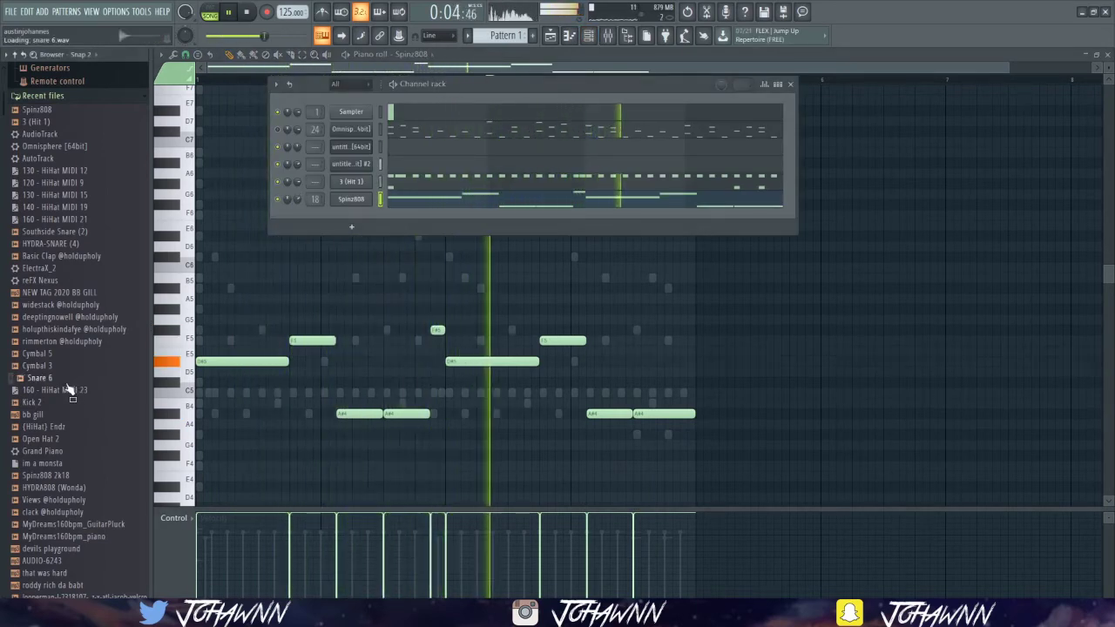
pyautogui.moveTo(356, 208); pyautogui.dragTo(357, 209)
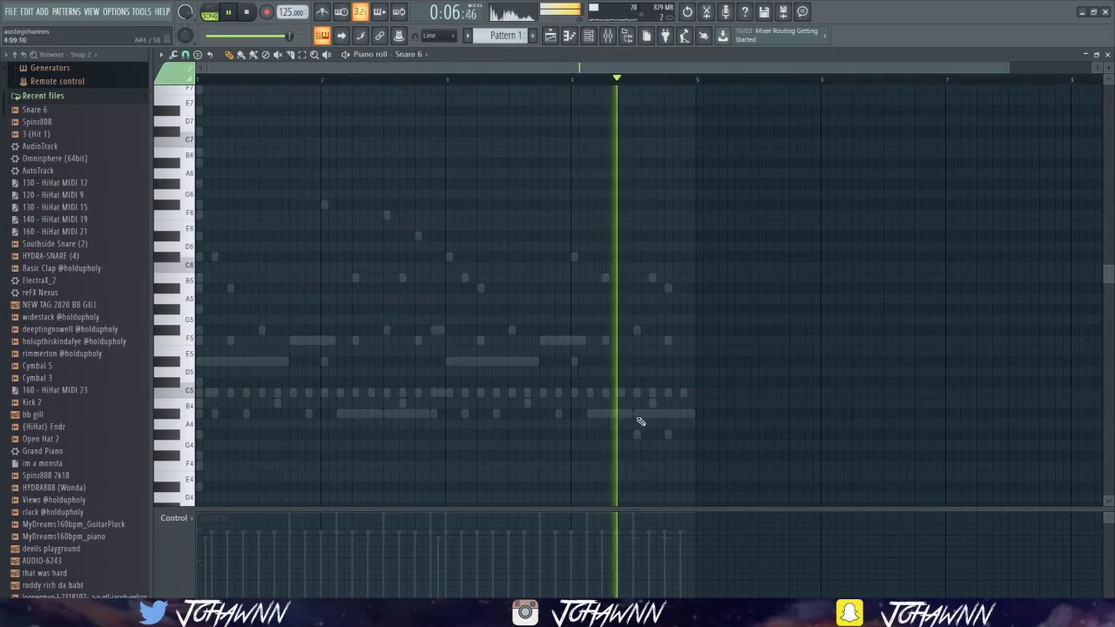
pyautogui.click(640, 393)
# Step: Add the Basic Clap sample as a new channel and place C5 hits at step 9 of bars 1, 2 and 3
pyautogui.press('F6')
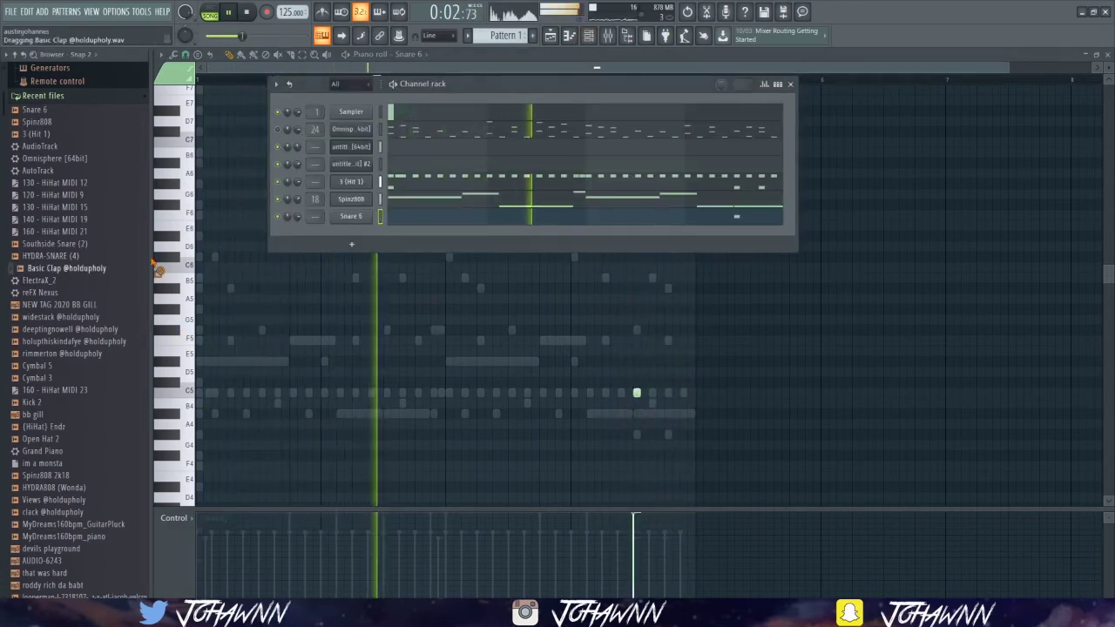
pyautogui.moveTo(87, 274); pyautogui.dragTo(357, 213)
pyautogui.click(512, 392)
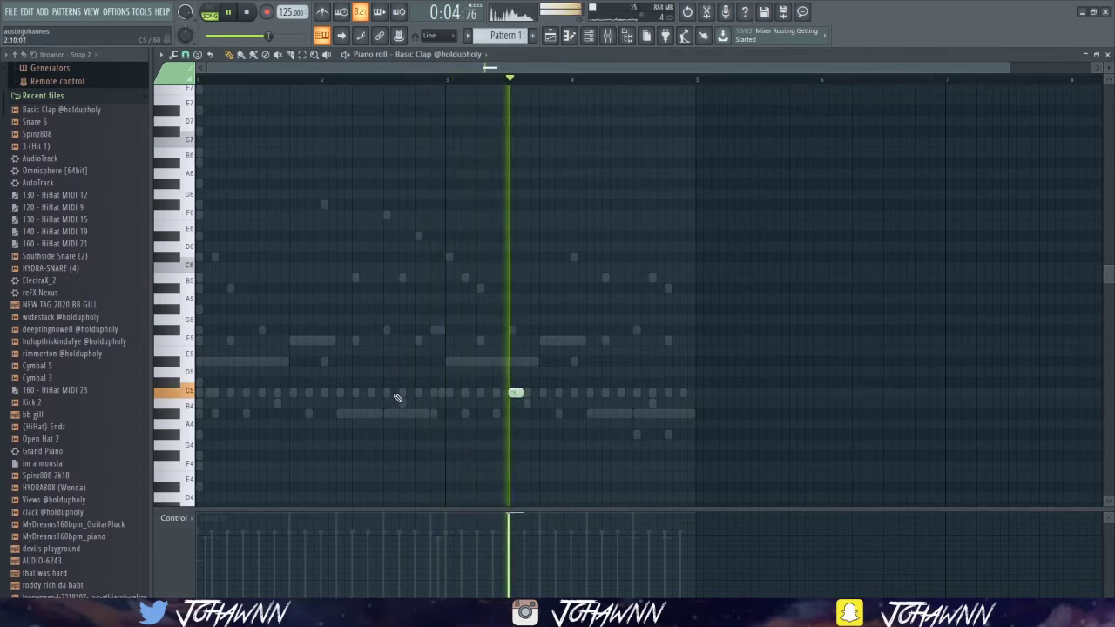
pyautogui.click(387, 393)
pyautogui.click(262, 393)
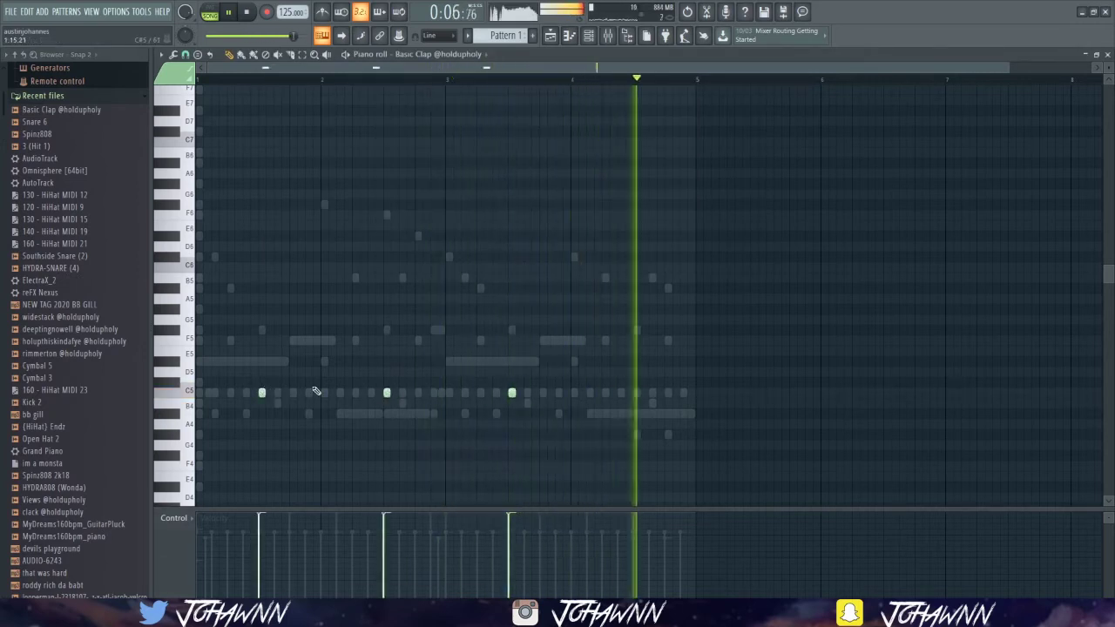
pyautogui.hotkey('ctrl', 'a')
pyautogui.hotkey('ctrl', 'd')
# Step: Look through the Snare 6 channel settings and move Snare 6 below Basic Clap in the channel rack
pyautogui.click(588, 36)
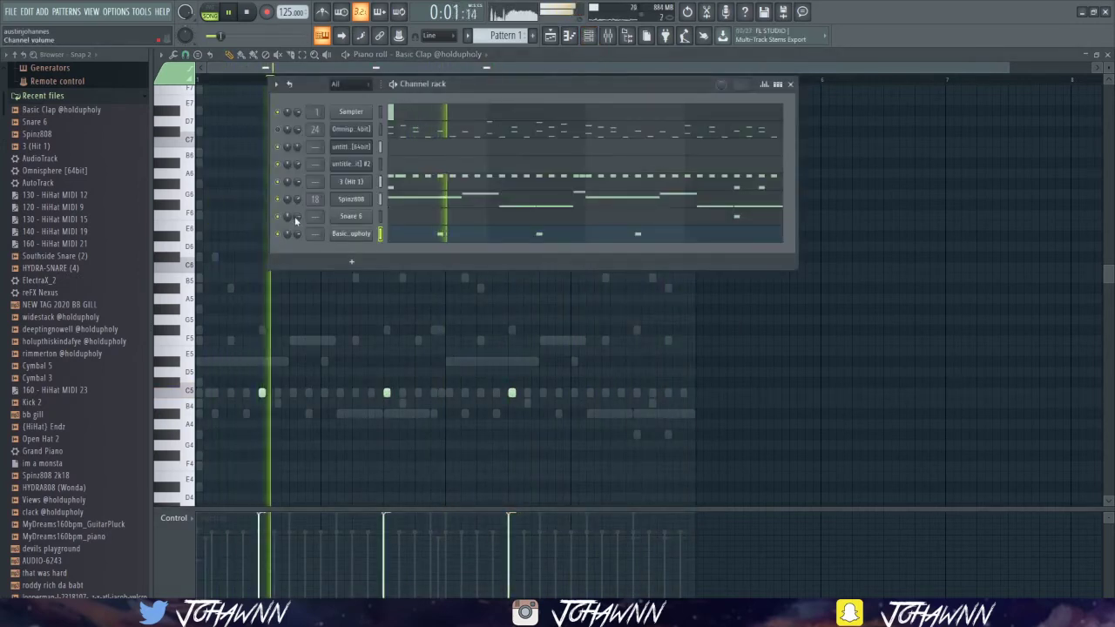
pyautogui.click(361, 237)
pyautogui.press('Escape')
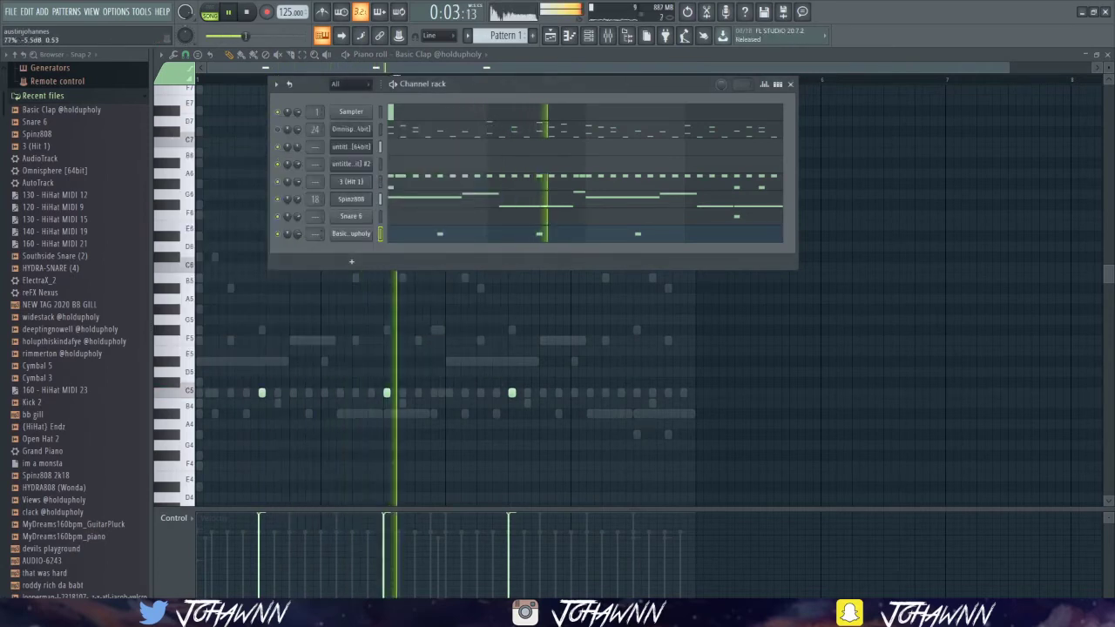
pyautogui.click(351, 216)
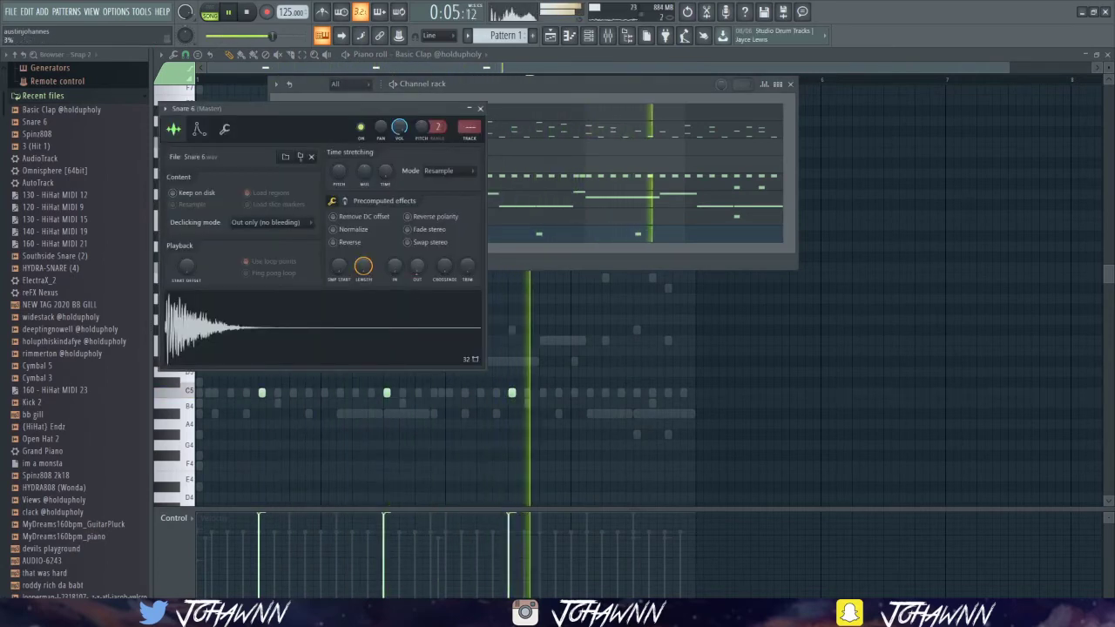
pyautogui.click(225, 129)
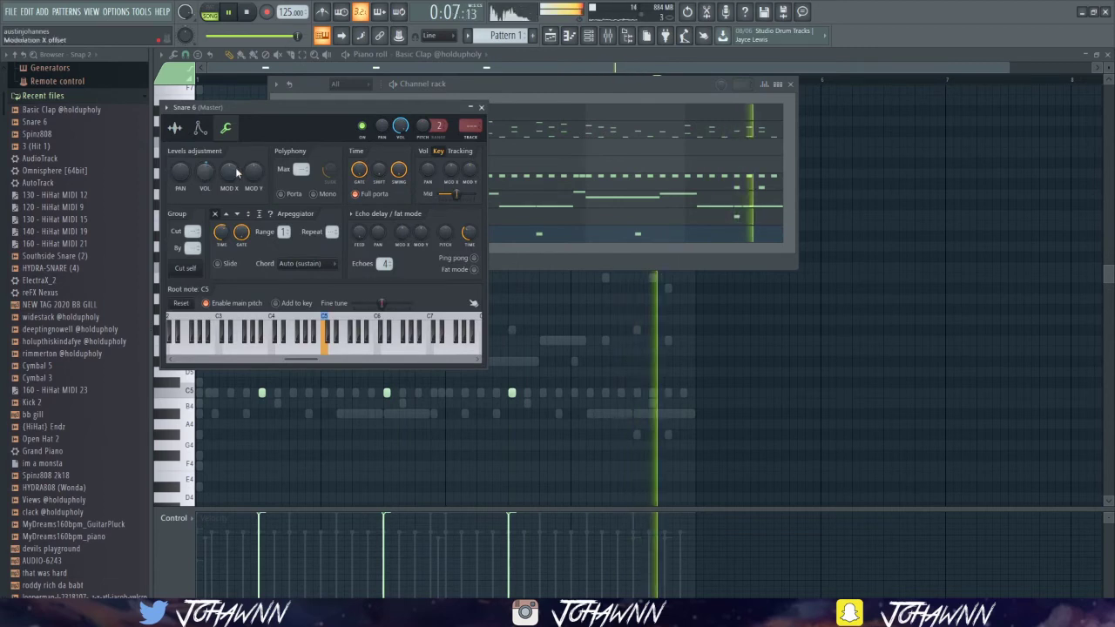
pyautogui.click(430, 84)
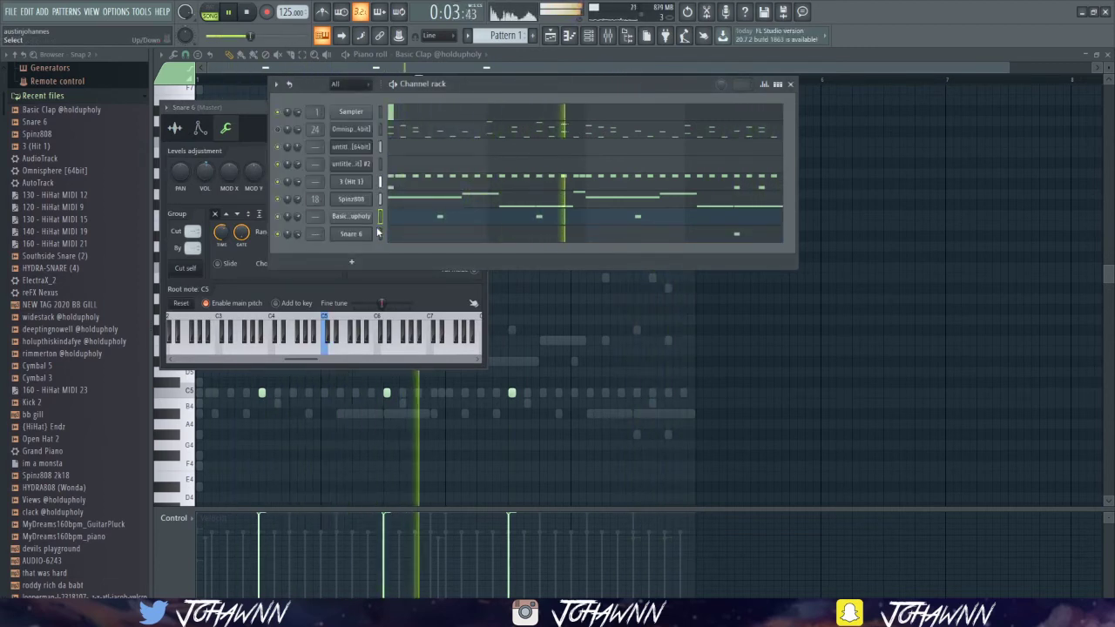
# Step: In the Spinz808 notes, try a four-step F#5 at the end of bar 2 instead of the short one, shortening the A#4 before it to four steps
pyautogui.click(545, 199)
pyautogui.click(544, 194)
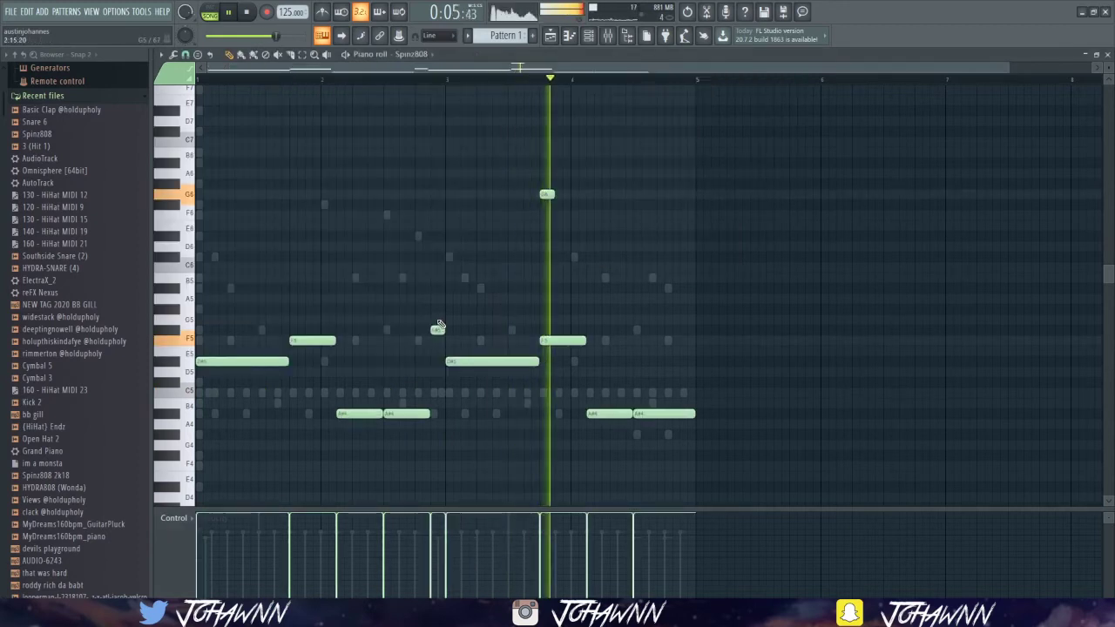
pyautogui.rightClick(437, 329)
pyautogui.rightClick(544, 193)
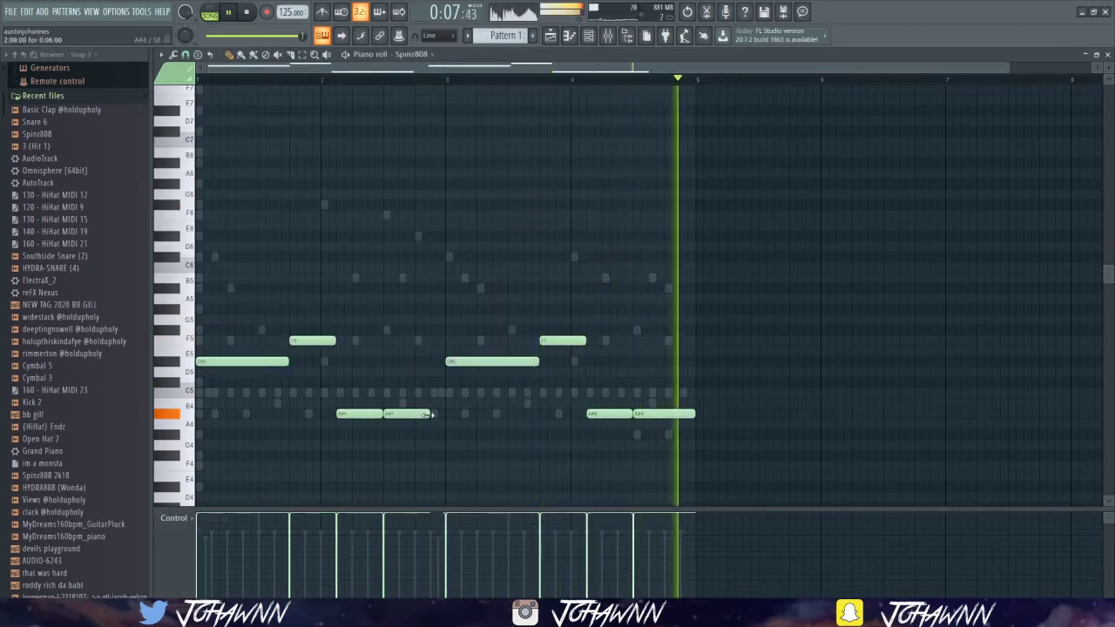
pyautogui.moveTo(428, 414); pyautogui.dragTo(414, 413)
pyautogui.click(421, 340)
pyautogui.moveTo(420, 340); pyautogui.dragTo(427, 329)
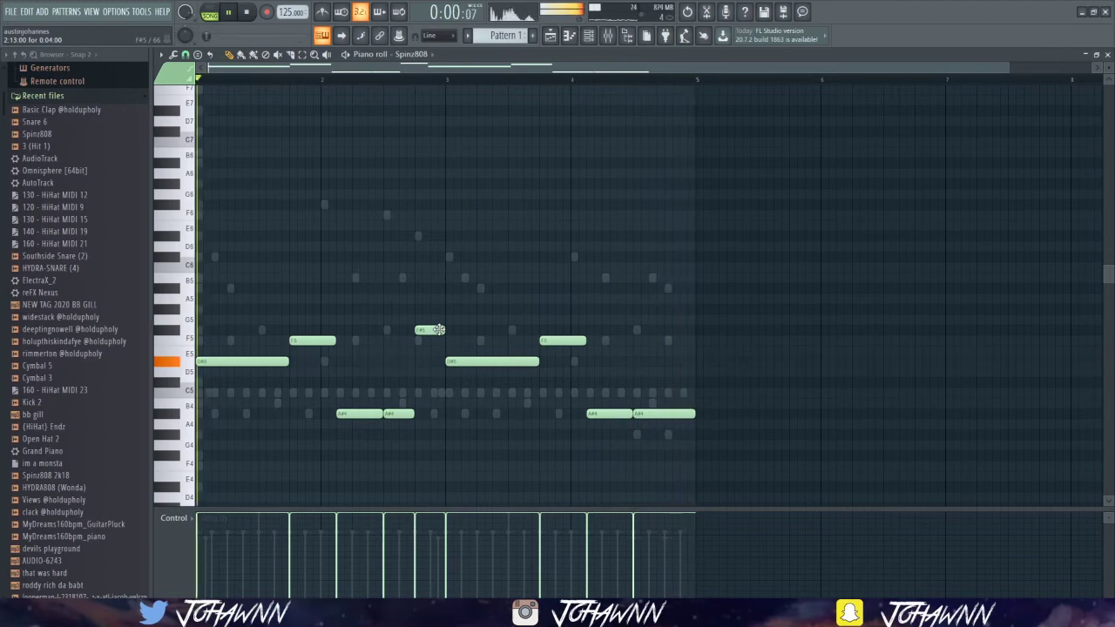
# Step: Switch the piano roll to Snare 6 and add a second C5 hit at step 15 of bar 4
pyautogui.click(409, 54)
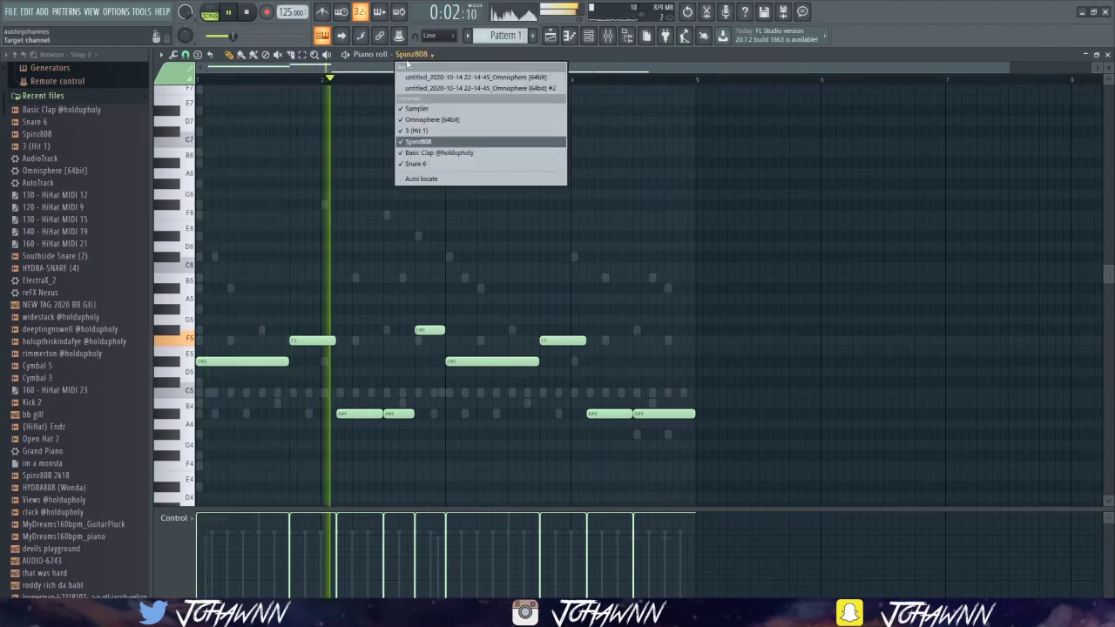
pyautogui.click(431, 142)
pyautogui.moveTo(637, 391); pyautogui.dragTo(640, 359)
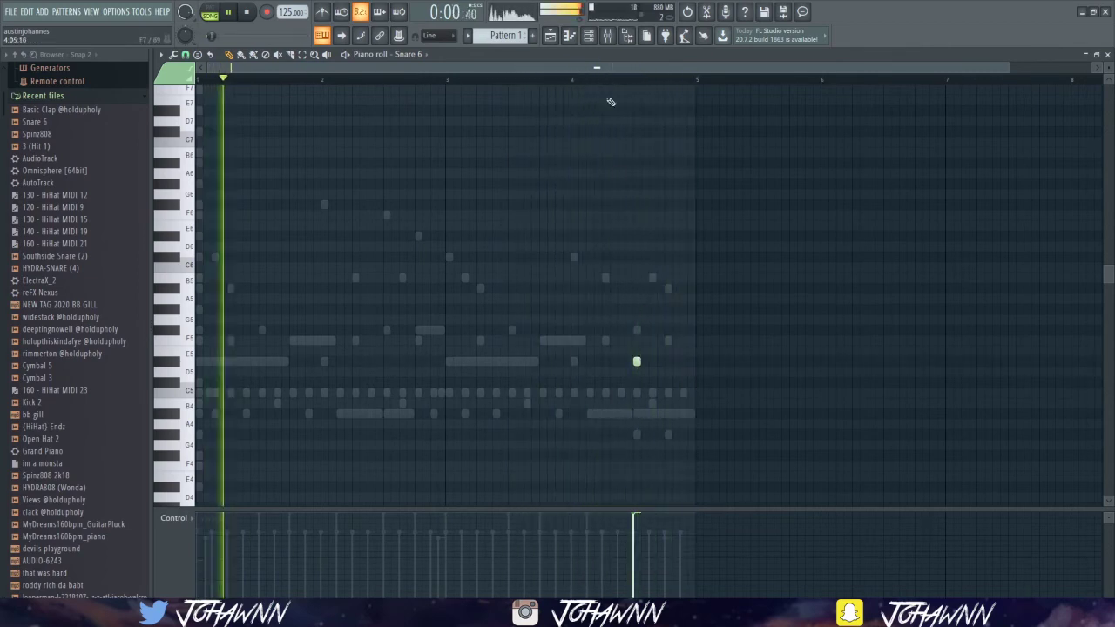
pyautogui.moveTo(637, 362); pyautogui.dragTo(684, 392)
pyautogui.click(676, 393)
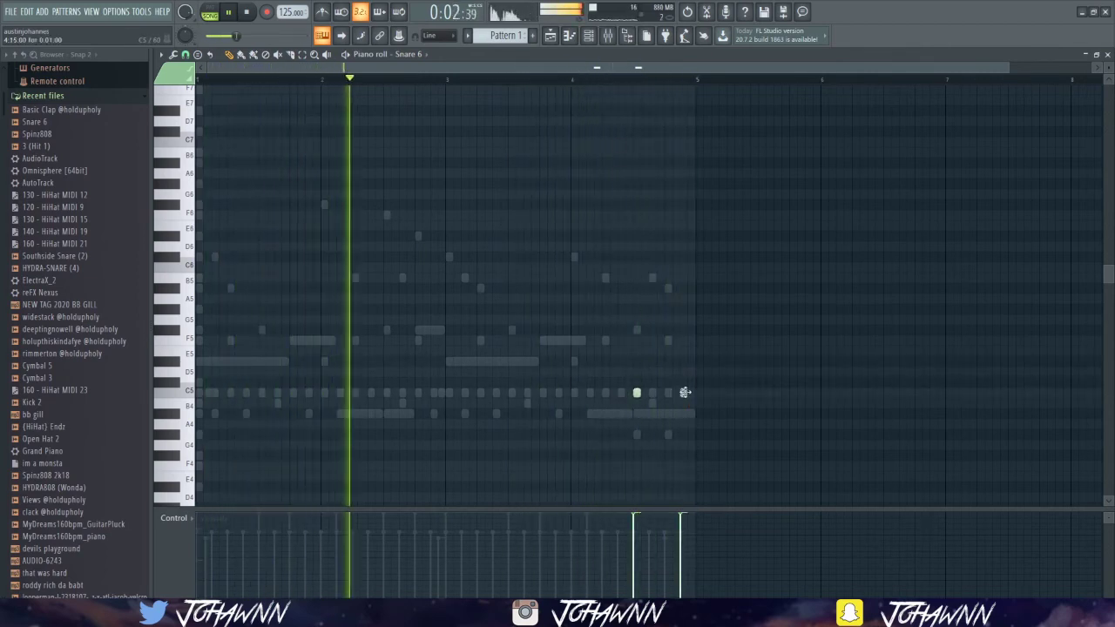
# Step: Reopen the Spinz808 notes, delete the F#5 in bar 2, and place an eight-step A#4 from step 9 up to bar 3
pyautogui.press('F6')
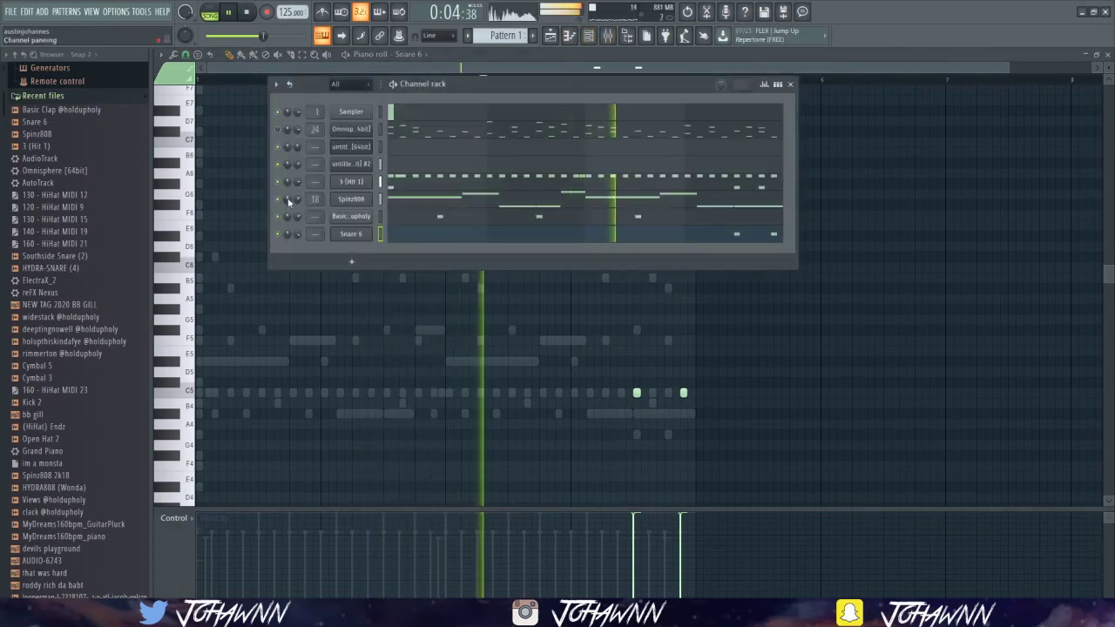
pyautogui.click(430, 201)
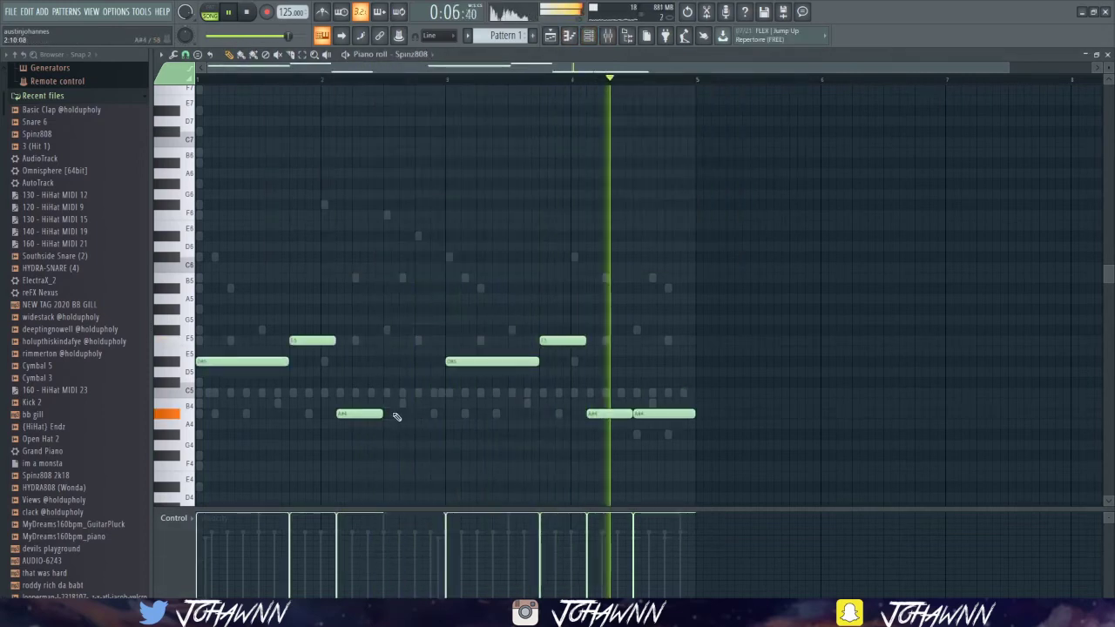
pyautogui.moveTo(392, 414); pyautogui.dragTo(444, 416)
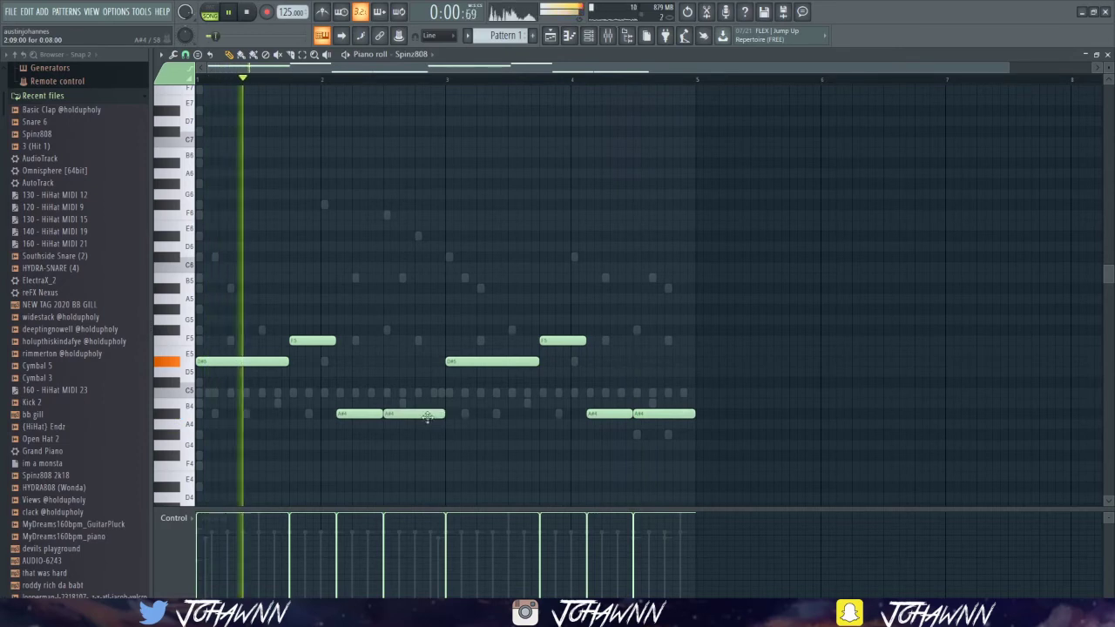
# Step: Try the first A#4 of bar 2 at D#5 and B4, and return it to A#4
pyautogui.moveTo(356, 413); pyautogui.dragTo(356, 377)
pyautogui.click(357, 360)
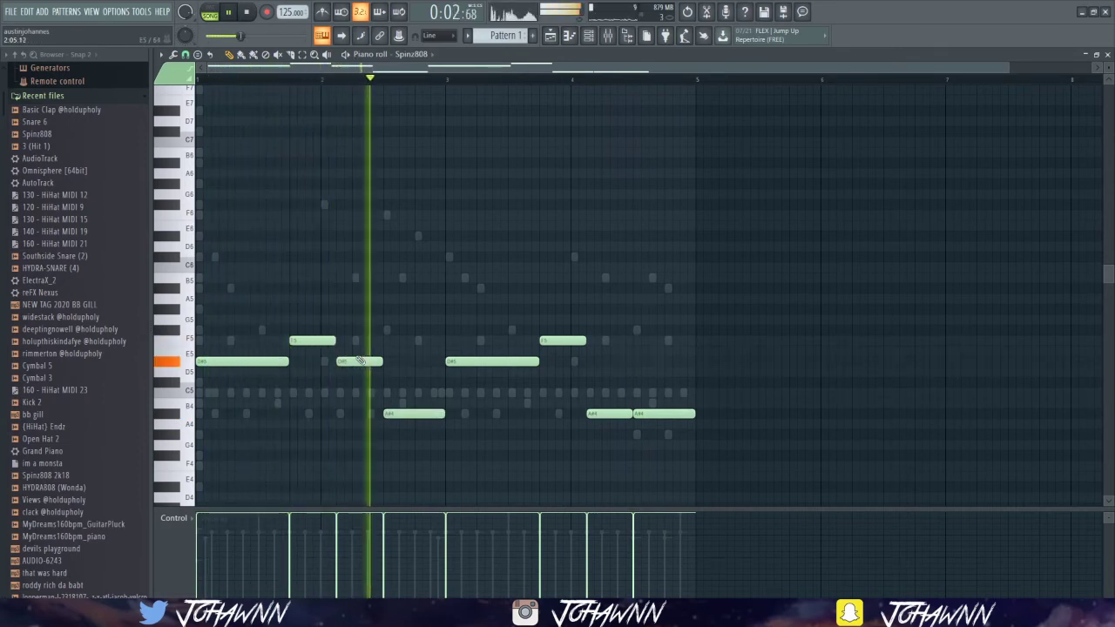
pyautogui.moveTo(359, 361); pyautogui.dragTo(352, 405)
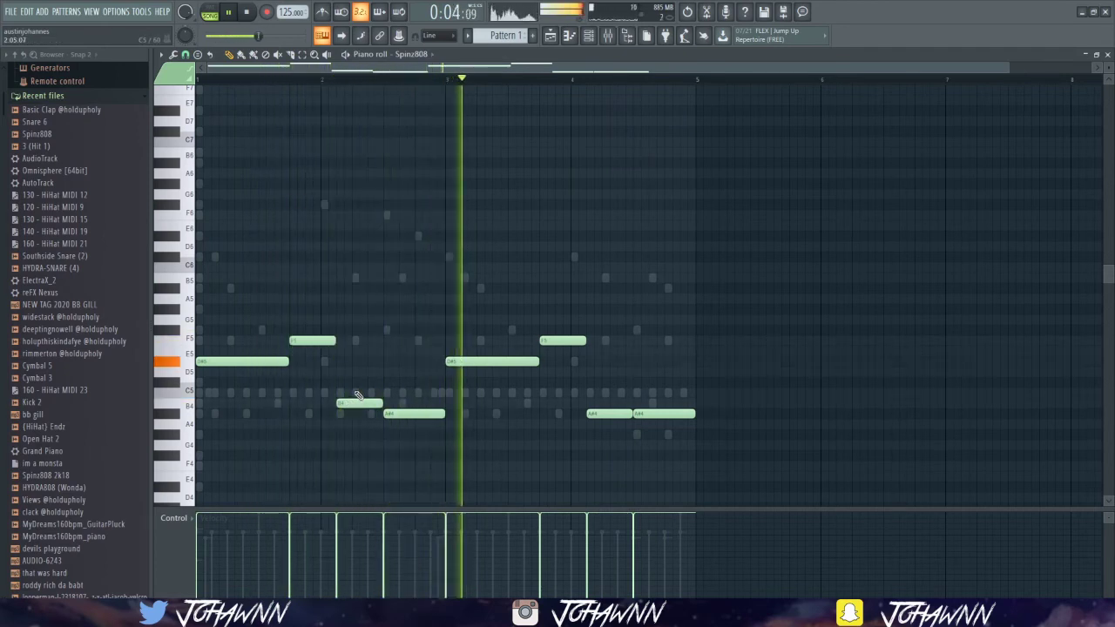
pyautogui.moveTo(354, 403); pyautogui.dragTo(351, 415)
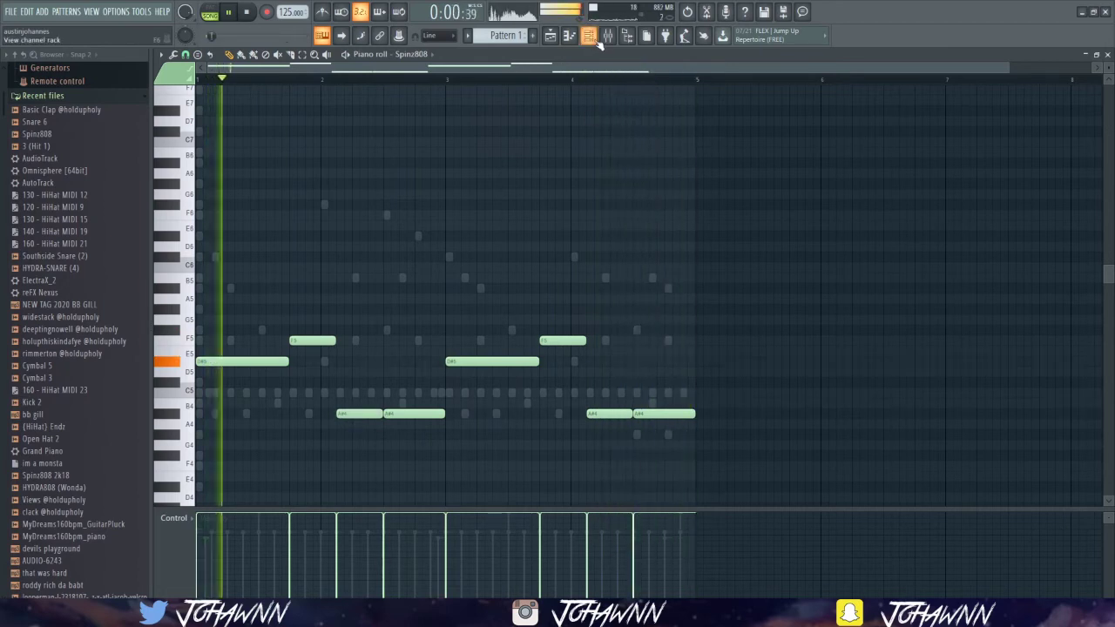
# Step: In bar 4 of the Spinz808 notes, replace the last A#4 with a two-step A#4, a one-step A#4 and a five-step C5
pyautogui.press('F6')
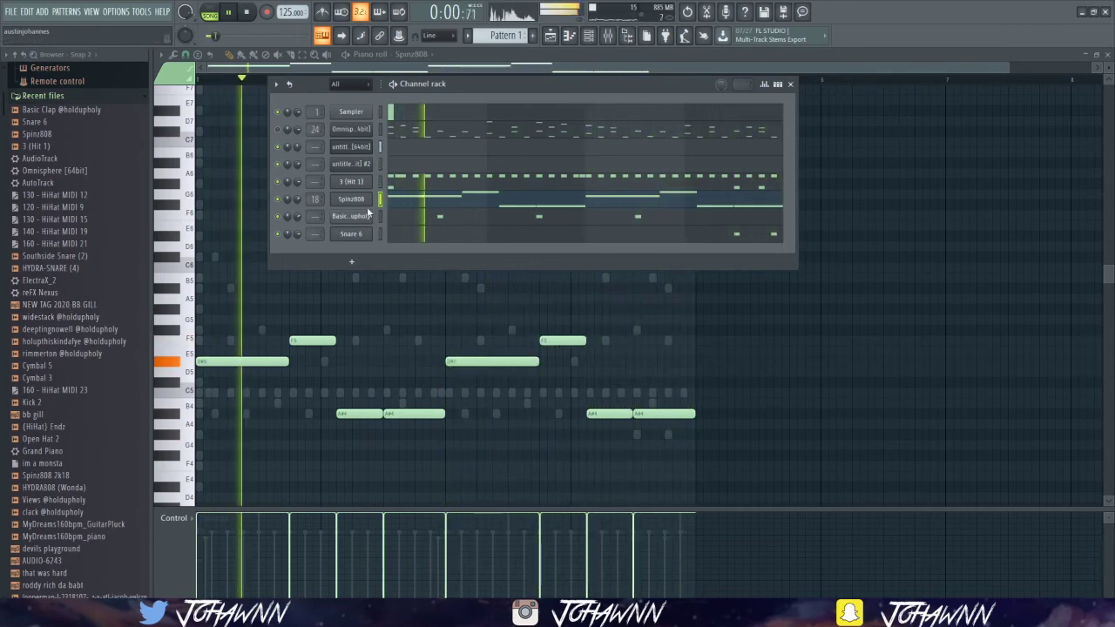
pyautogui.press('F7')
pyautogui.press('F7')
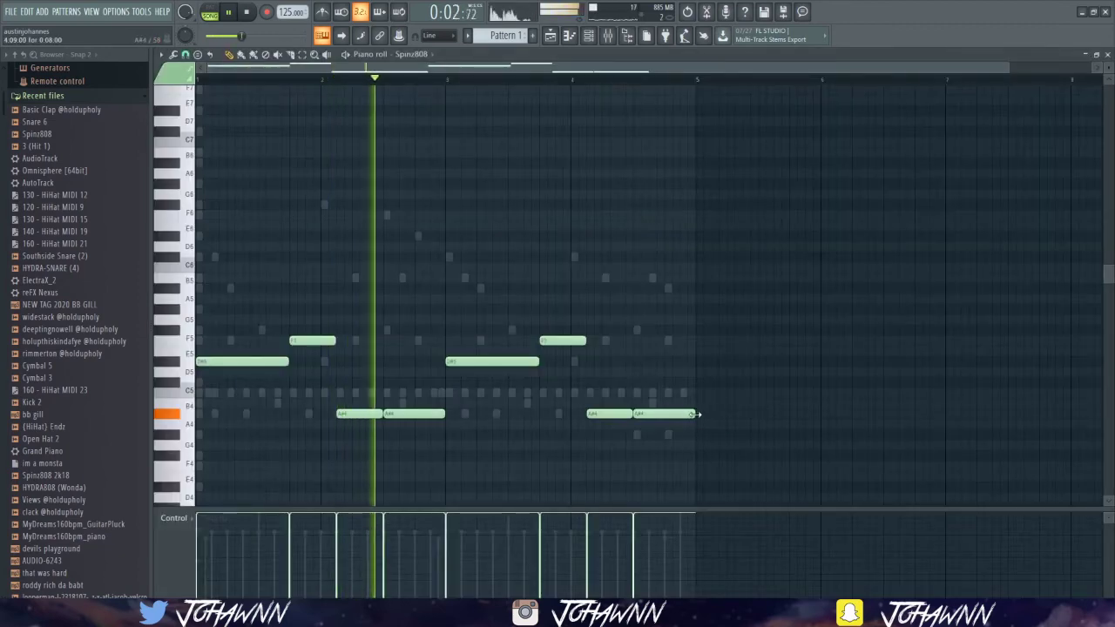
pyautogui.moveTo(726, 415); pyautogui.dragTo(649, 416)
pyautogui.click(659, 416)
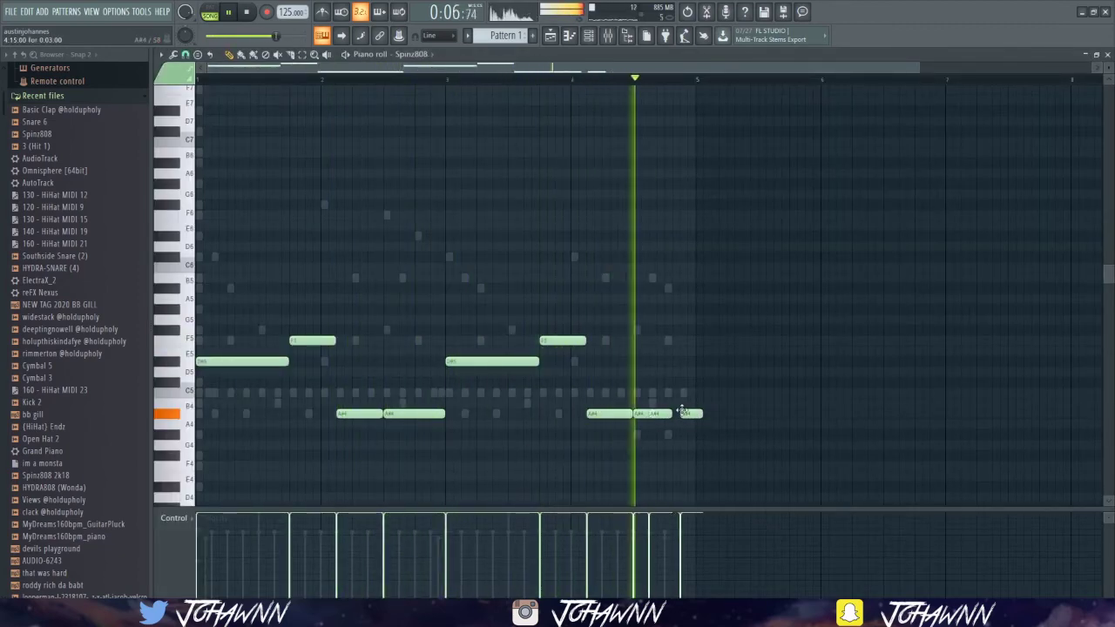
pyautogui.press('space')
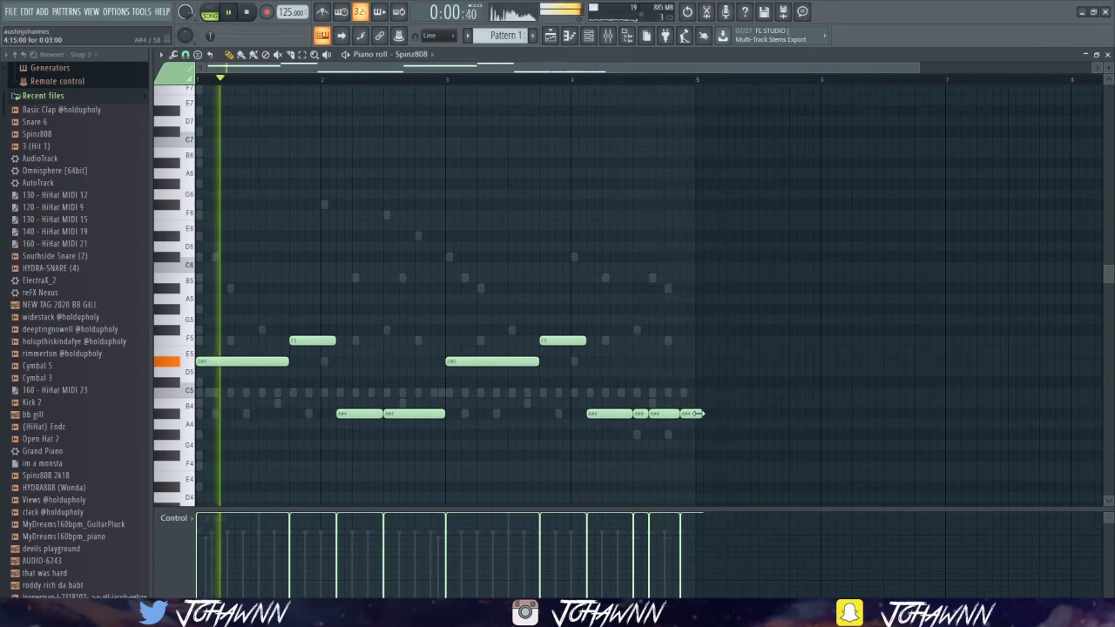
pyautogui.moveTo(698, 414)
pyautogui.mouseDown()
pyautogui.moveTo(670, 415)
pyautogui.moveTo(684, 412)
pyautogui.moveTo(684, 393)
pyautogui.moveTo(657, 414)
pyautogui.moveTo(664, 394)
pyautogui.moveTo(694, 394)
pyautogui.mouseUp()
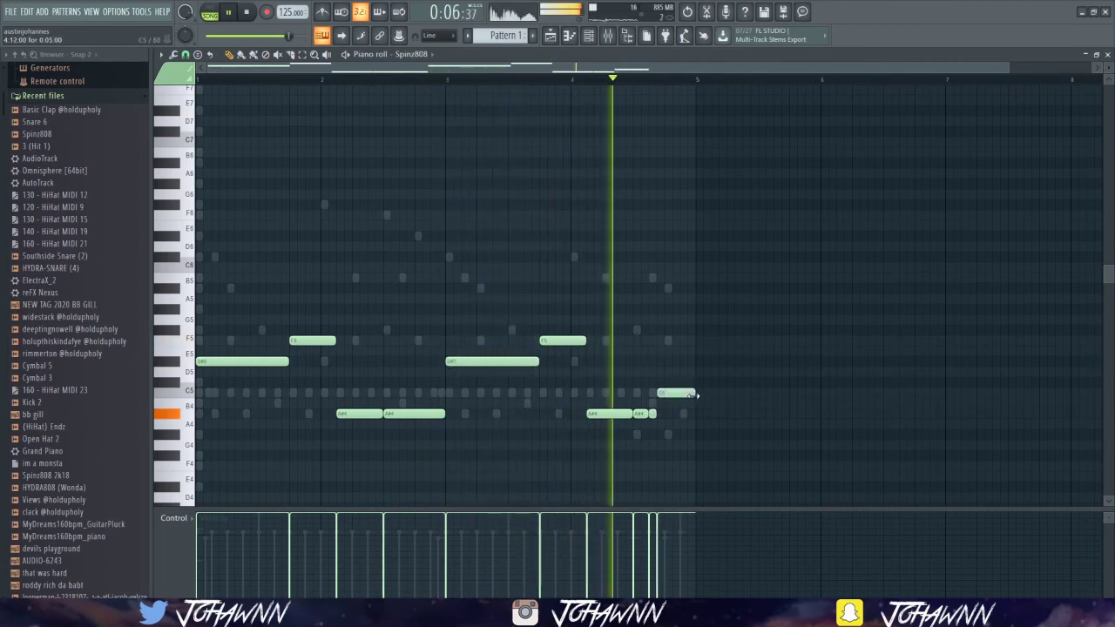
# Step: Chop the one-step A#4 at step 11 of bar 4 into two equal notes
pyautogui.scroll(2, 665, 416)
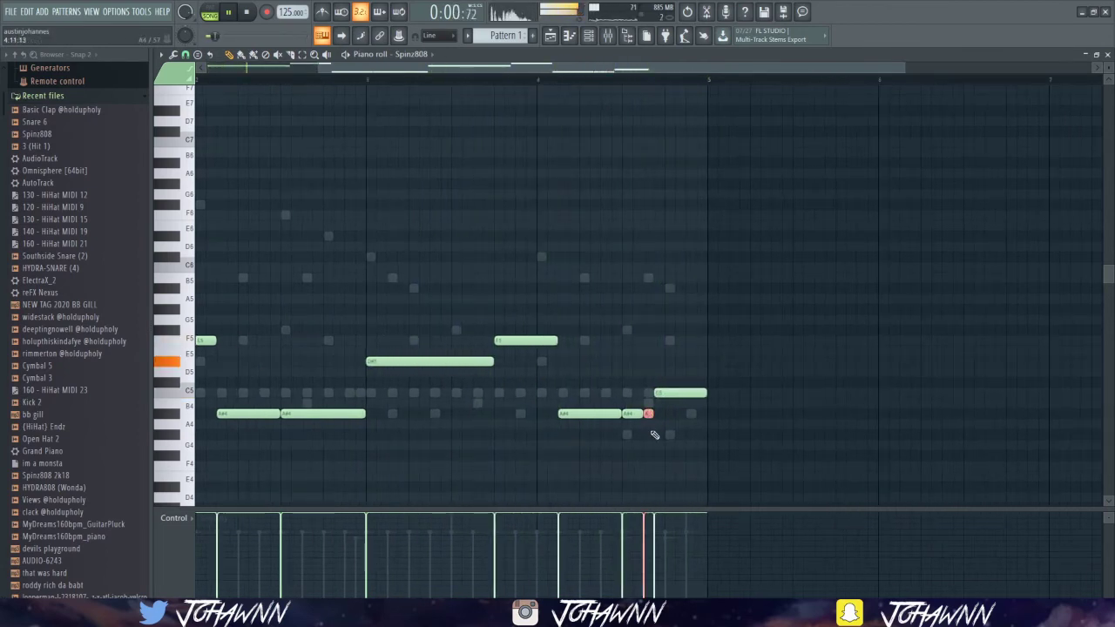
pyautogui.scroll(5, 651, 413)
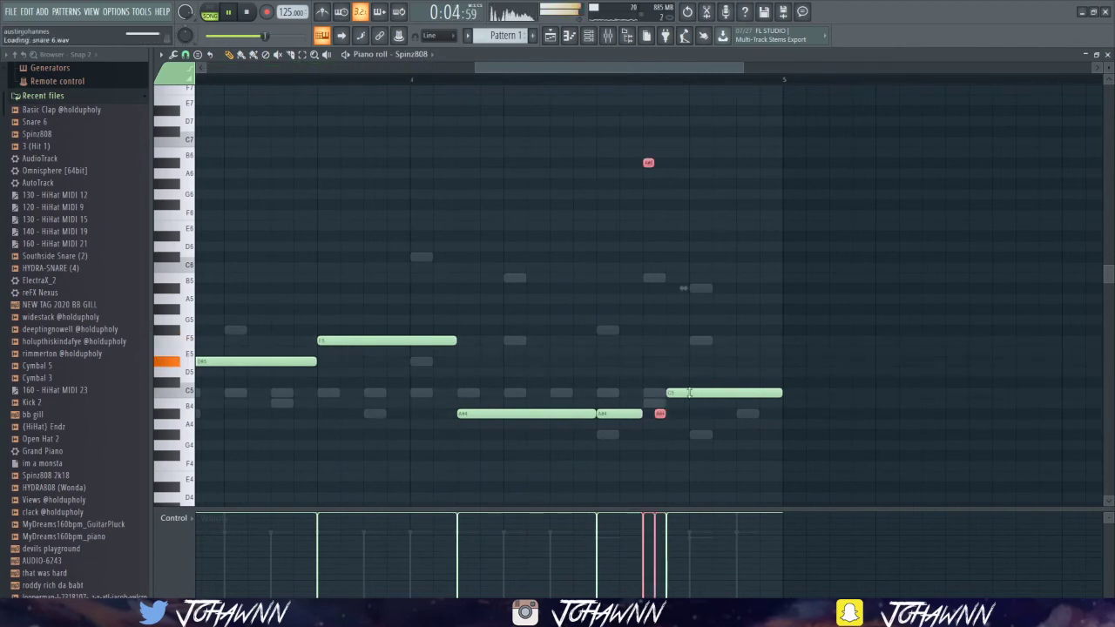
pyautogui.hotkey('alt', 'a')
pyautogui.click(457, 238)
pyautogui.hotkey('alt', 'u')
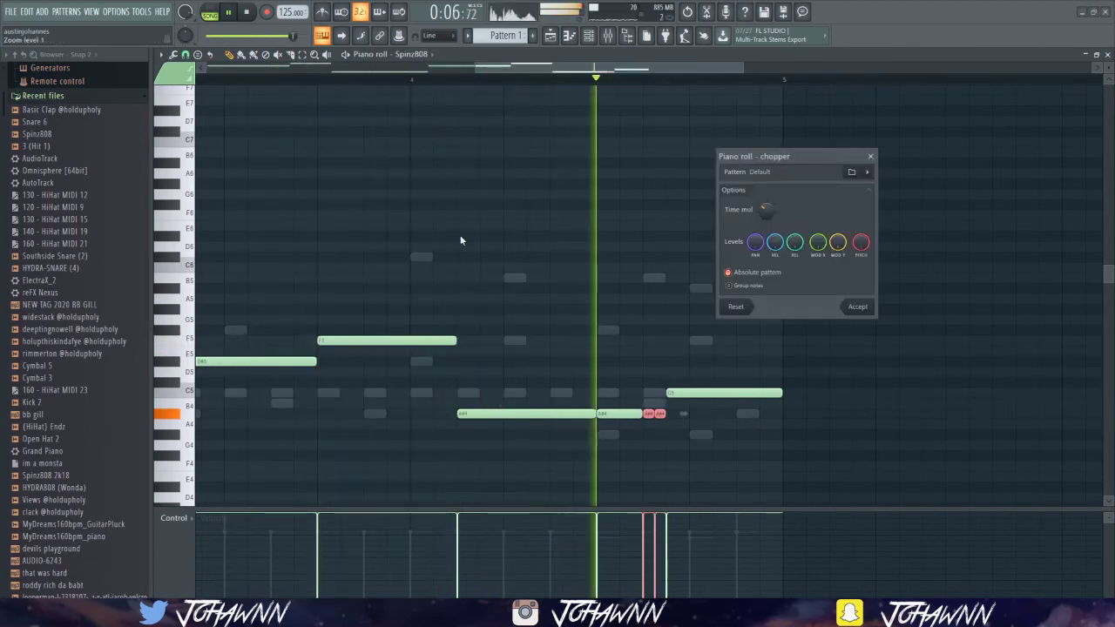
pyautogui.click(857, 309)
# Step: Chop the first of the two half-step A#4 notes before the C5 into two shorter notes
pyautogui.scroll(5, 649, 414)
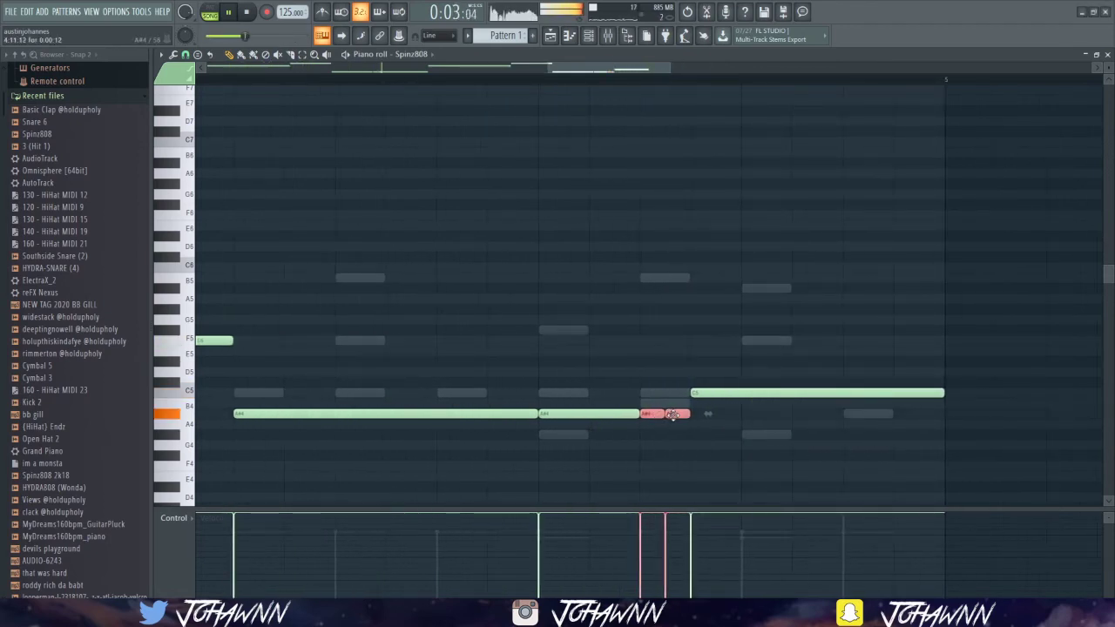
pyautogui.keyDown('ctrl'); pyautogui.click(659, 414); pyautogui.keyUp('ctrl')
pyautogui.hotkey('alt', 'a')
pyautogui.press('Escape')
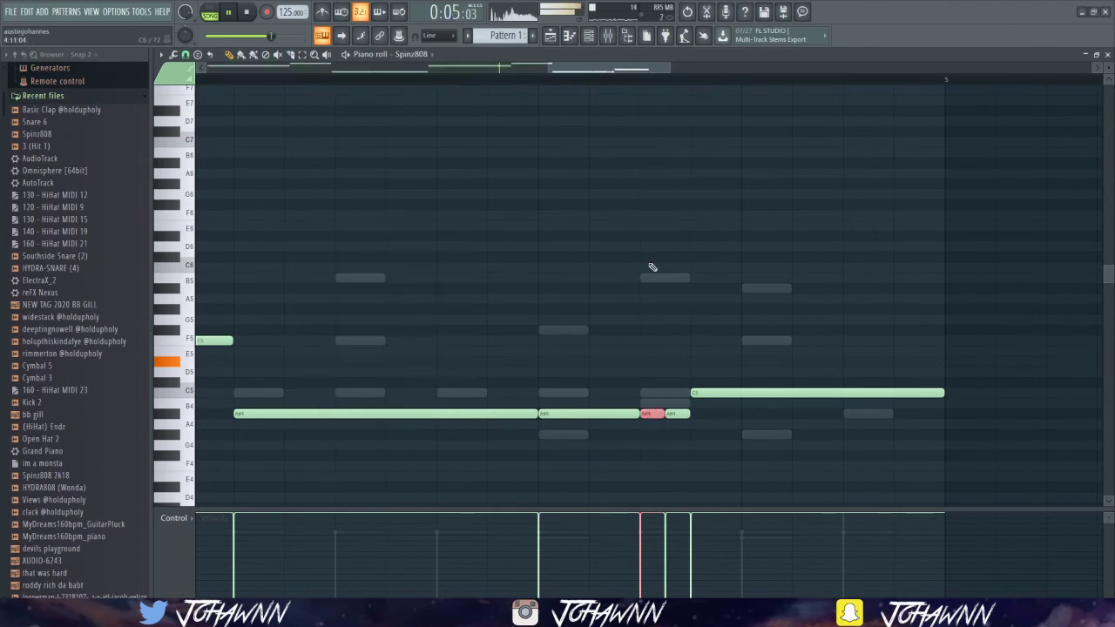
pyautogui.hotkey('alt', 'u')
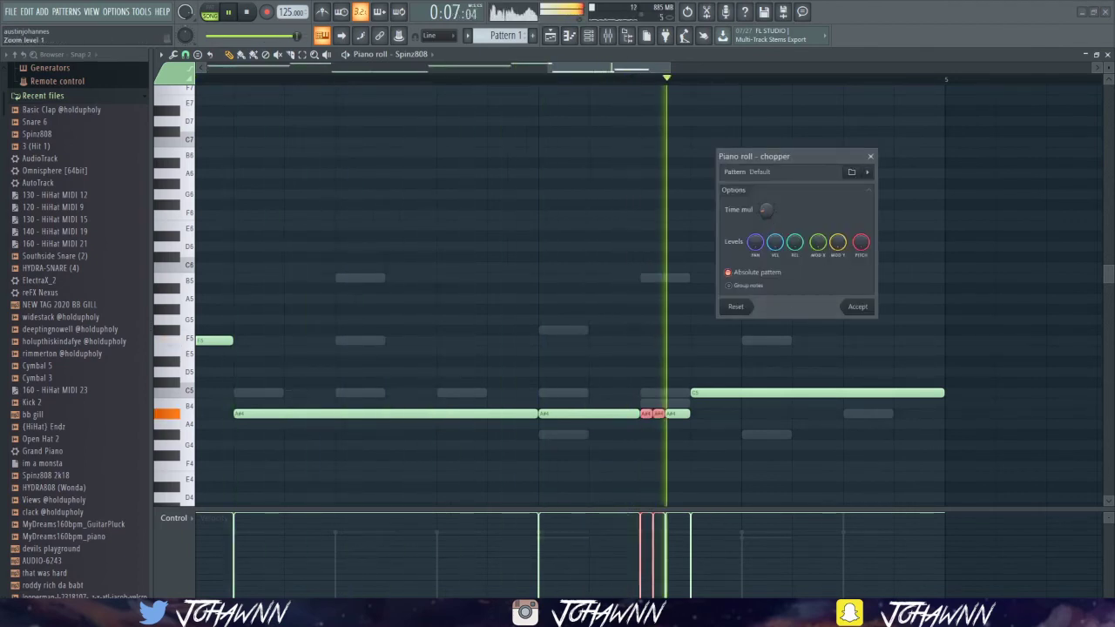
pyautogui.click(857, 306)
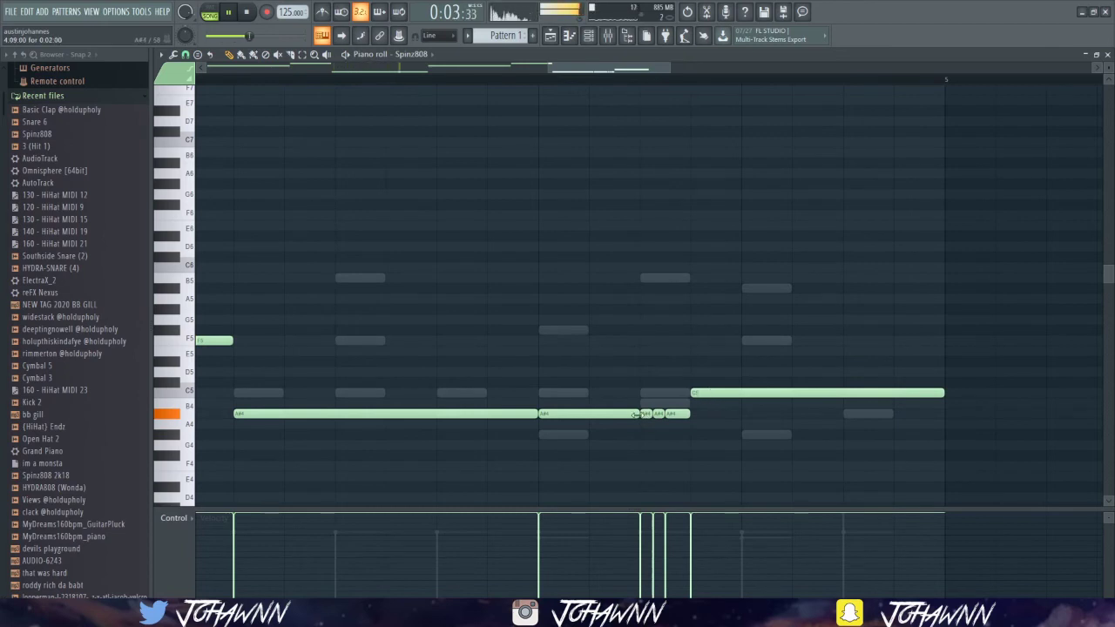
# Step: In bar 4, shorten the first A#4 to four steps, add a two-step A#4 after it, and split the C5 into three and two steps
pyautogui.rightClick(496, 424)
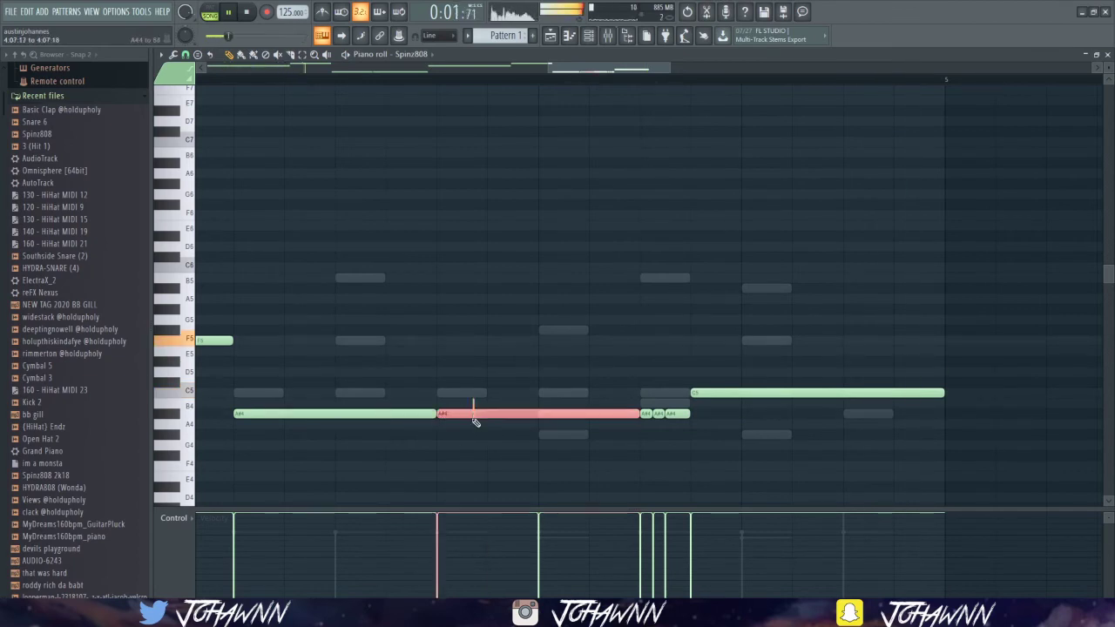
pyautogui.scroll(-5, 488, 451)
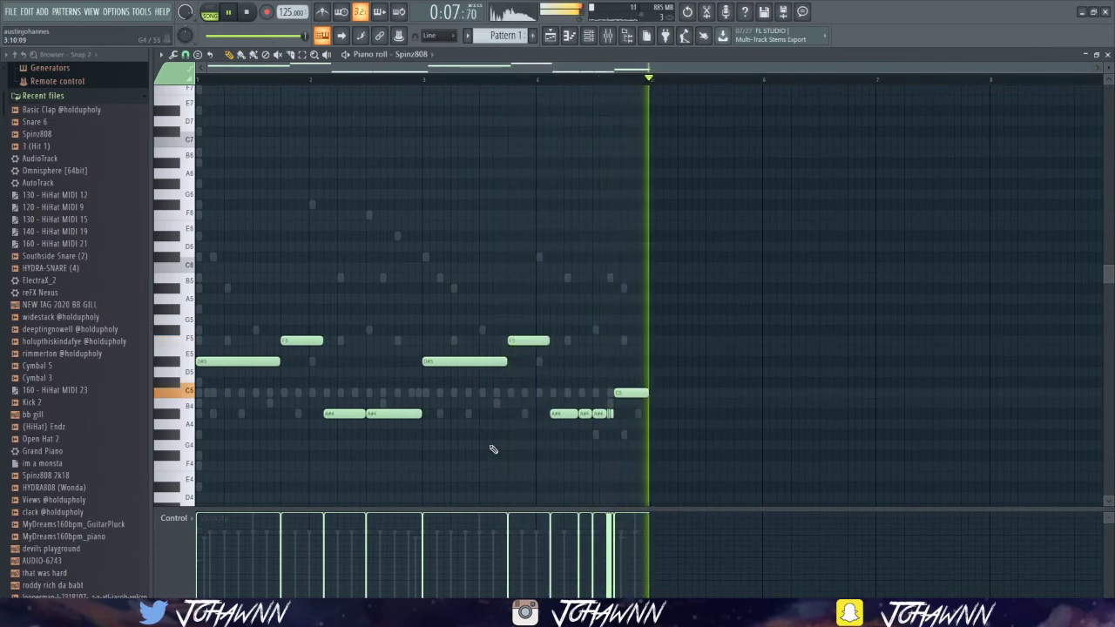
pyautogui.scroll(3, 636, 406)
pyautogui.scroll(-1, 623, 409)
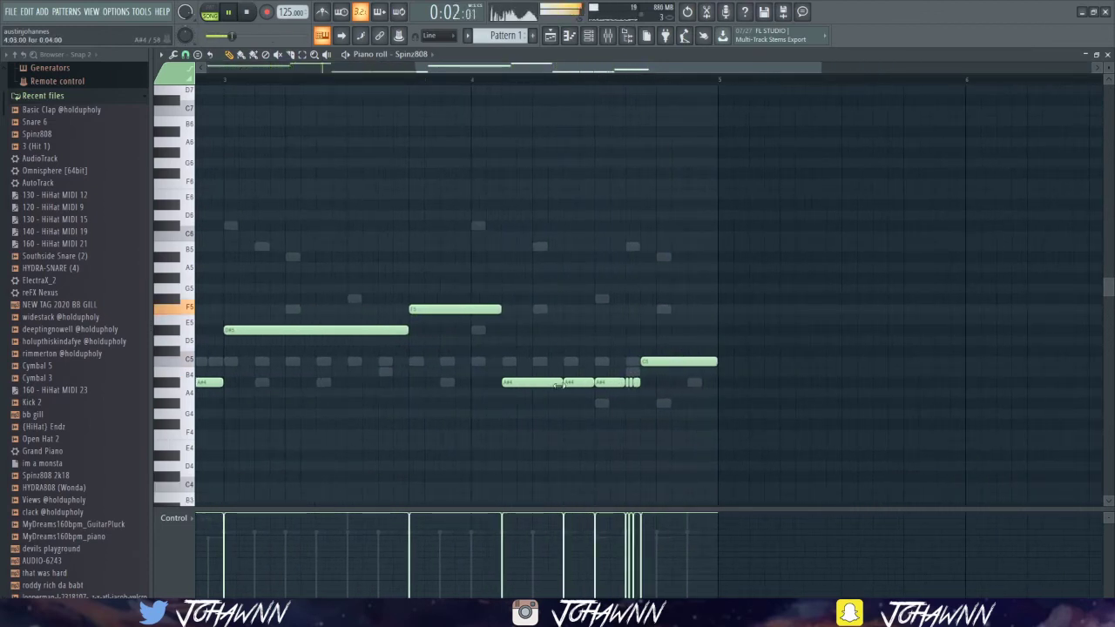
pyautogui.moveTo(489, 315); pyautogui.dragTo(504, 312)
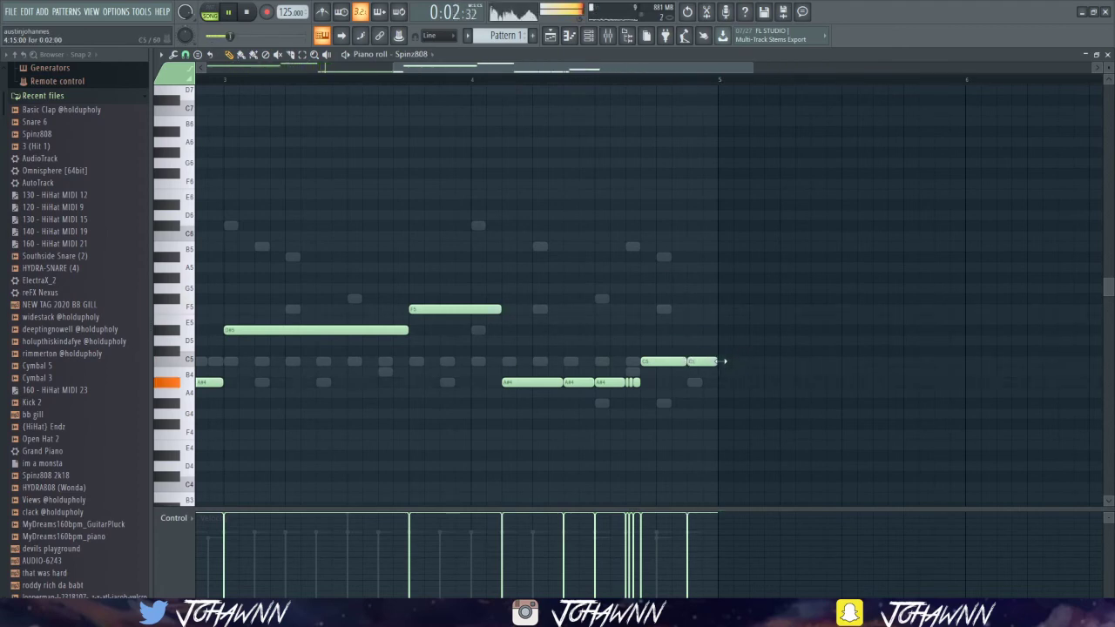
pyautogui.scroll(-2, 723, 360)
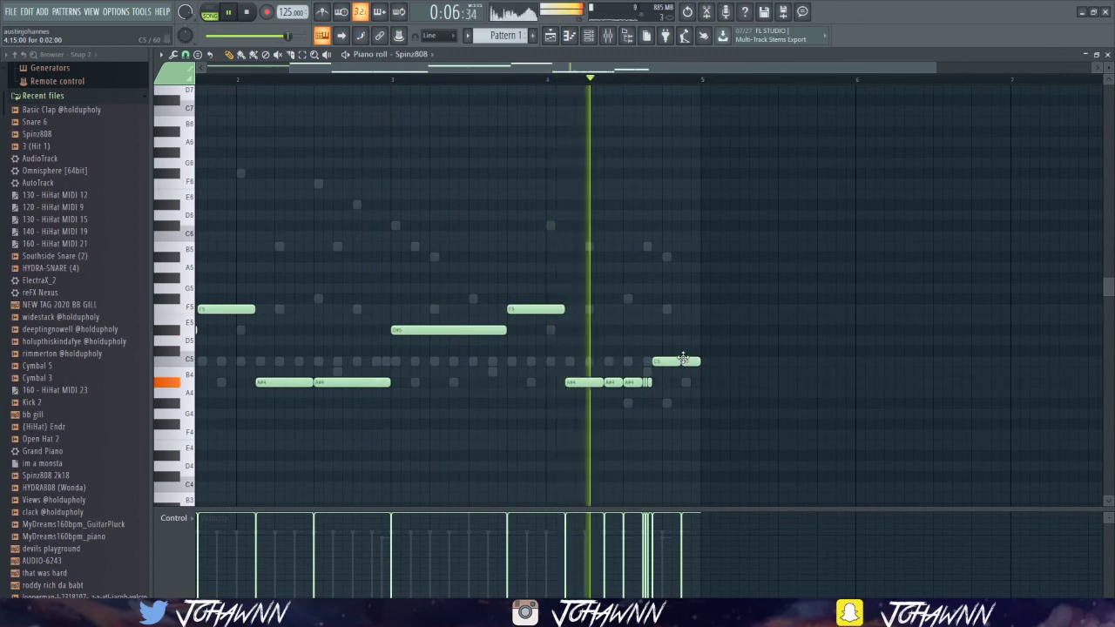
# Step: Add the Kick 2 sample from the recent files as a new channel below Snare 6
pyautogui.click(590, 37)
pyautogui.click(590, 37)
pyautogui.scroll(-1, 568, 351)
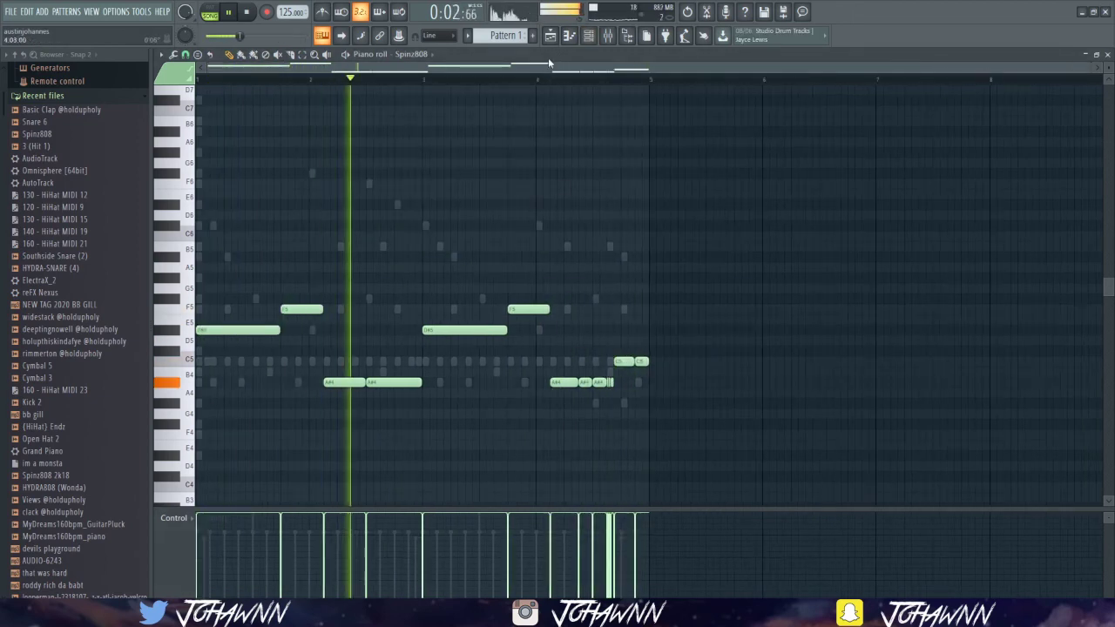
pyautogui.click(550, 35)
pyautogui.click(589, 36)
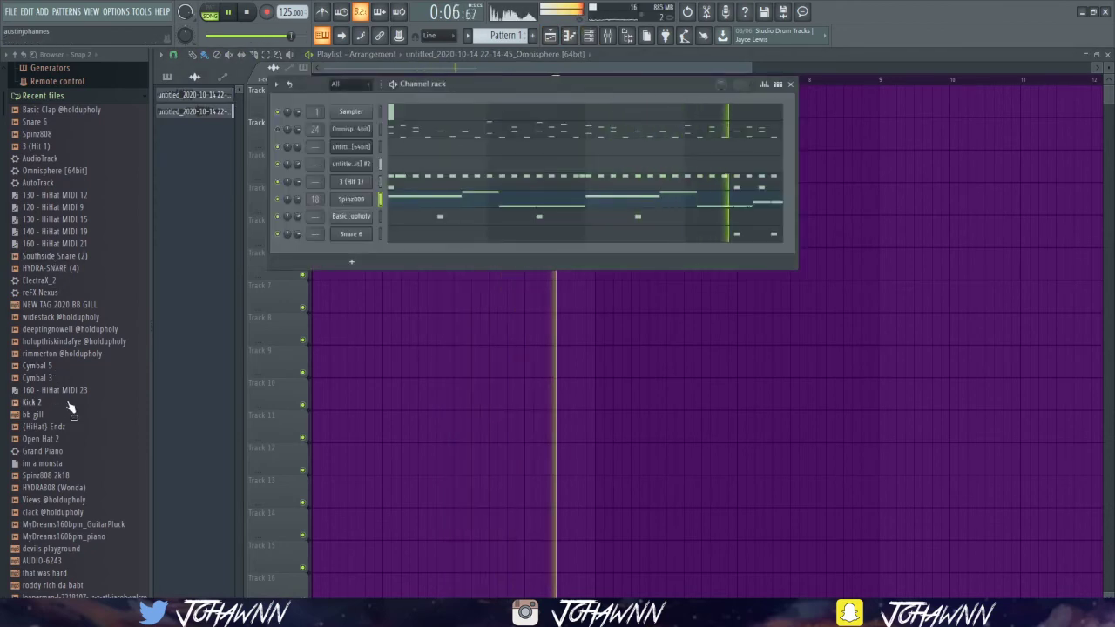
pyautogui.moveTo(35, 402); pyautogui.dragTo(404, 252)
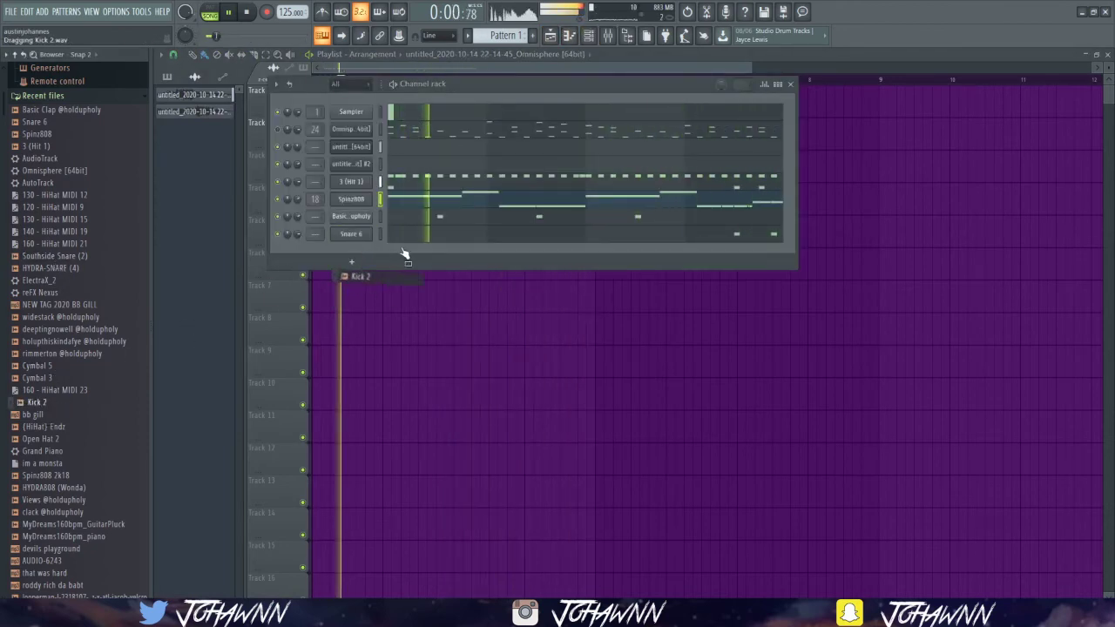
# Step: Place C5 Kick 2 hits at step 1 of bars 1 and 3 and step 5 of bars 2 and 4
pyautogui.press('F7')
pyautogui.click(201, 361)
pyautogui.press('space')
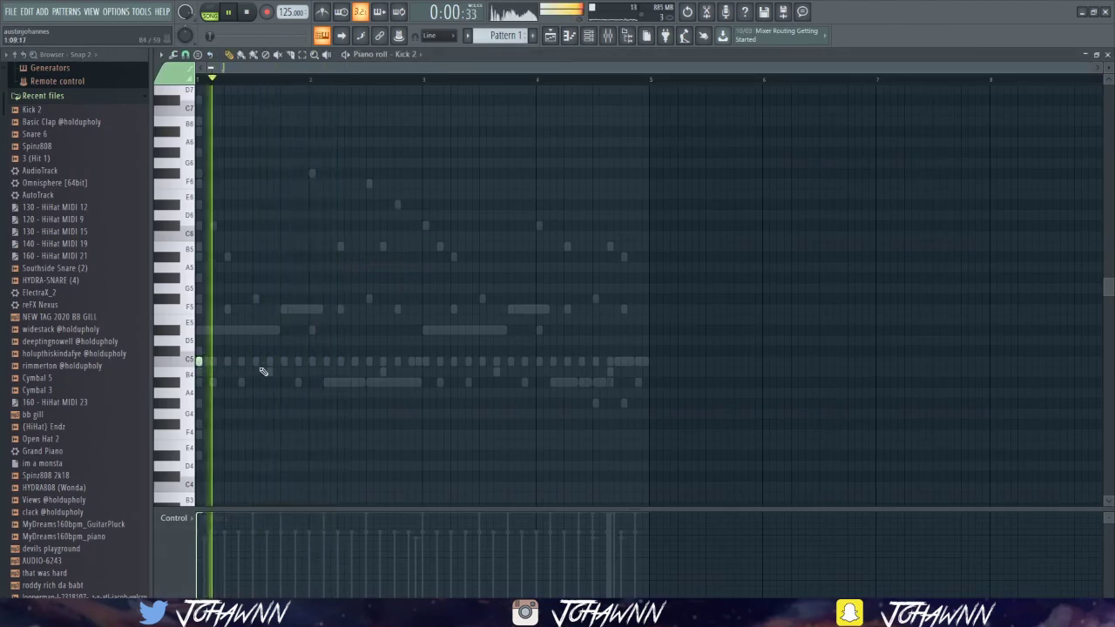
pyautogui.click(340, 361)
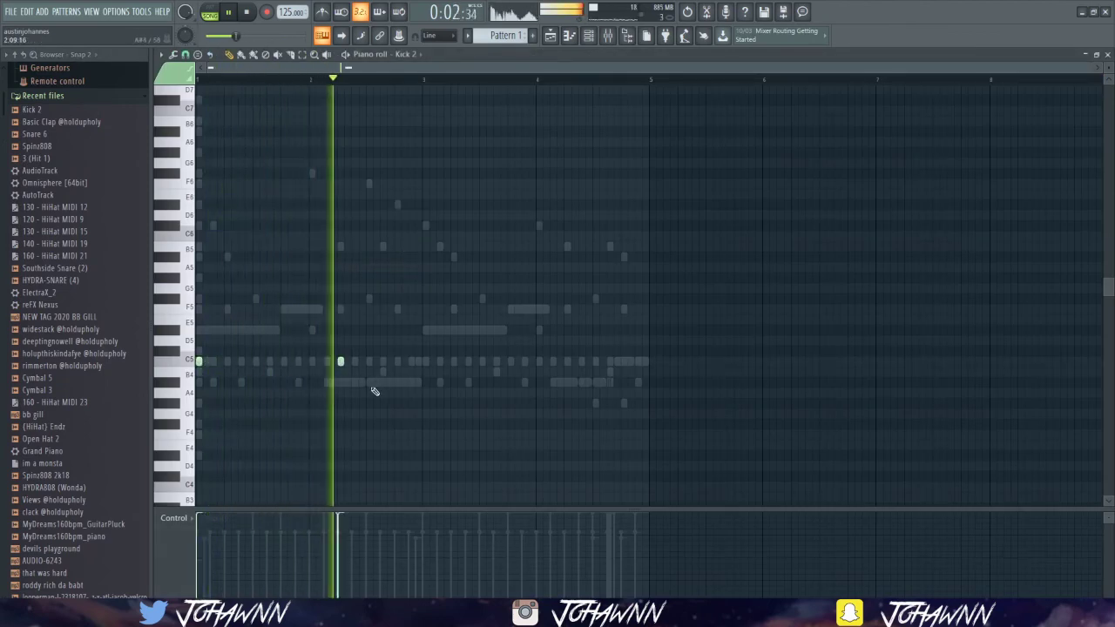
pyautogui.click(429, 361)
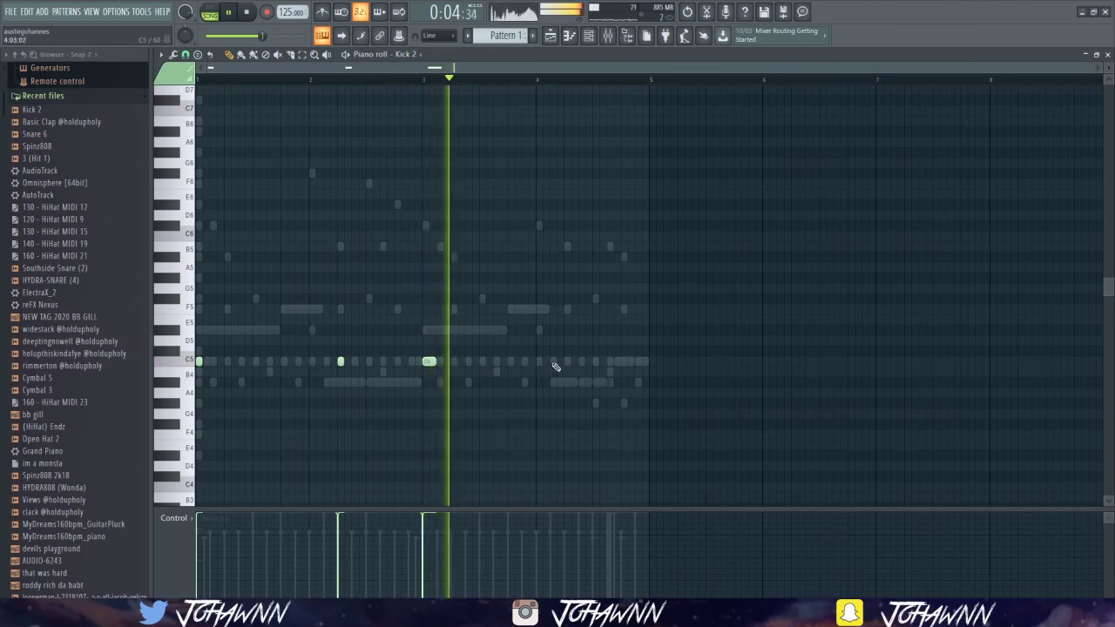
pyautogui.click(567, 362)
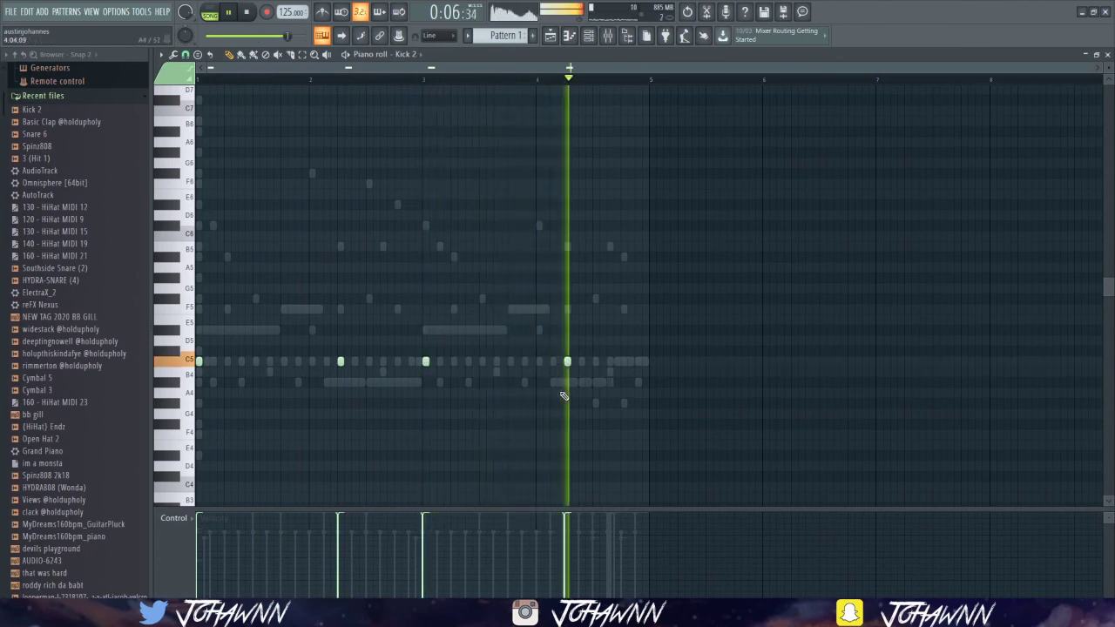
# Step: Reverse the polarity of the Kick 2 sample and increase its fade-out
pyautogui.press('F6')
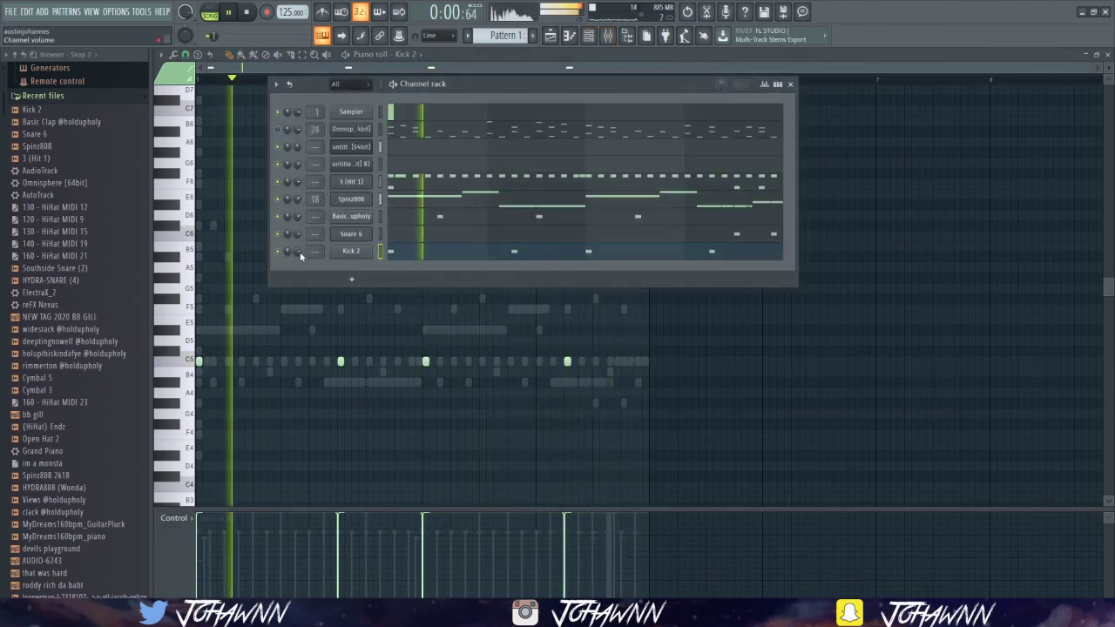
pyautogui.click(351, 250)
pyautogui.click(228, 159)
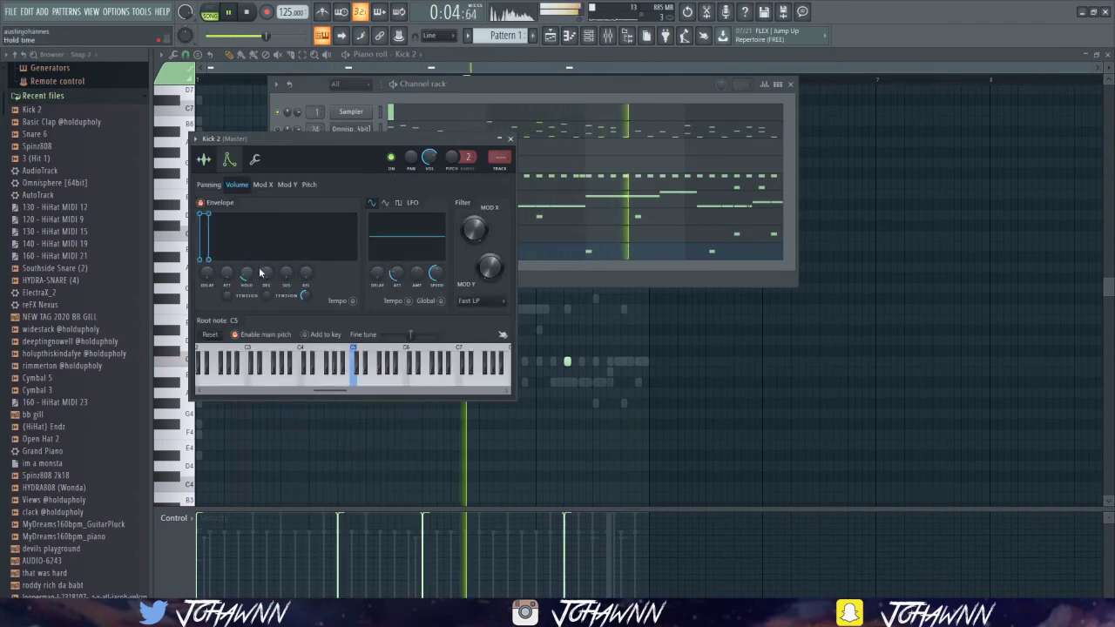
pyautogui.click(254, 159)
pyautogui.click(204, 160)
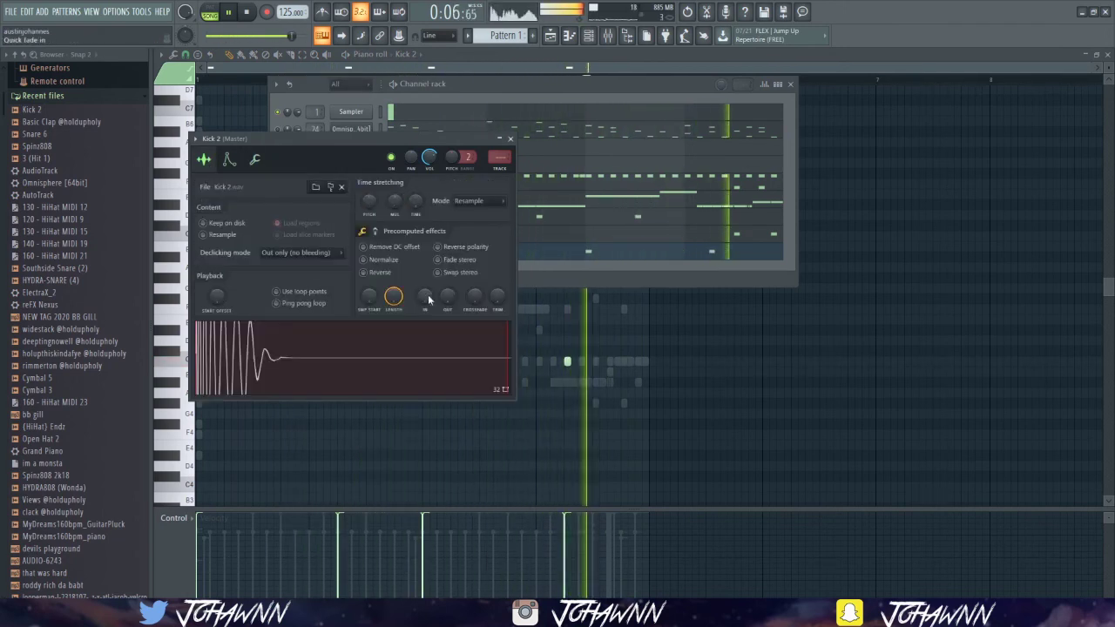
pyautogui.click(438, 248)
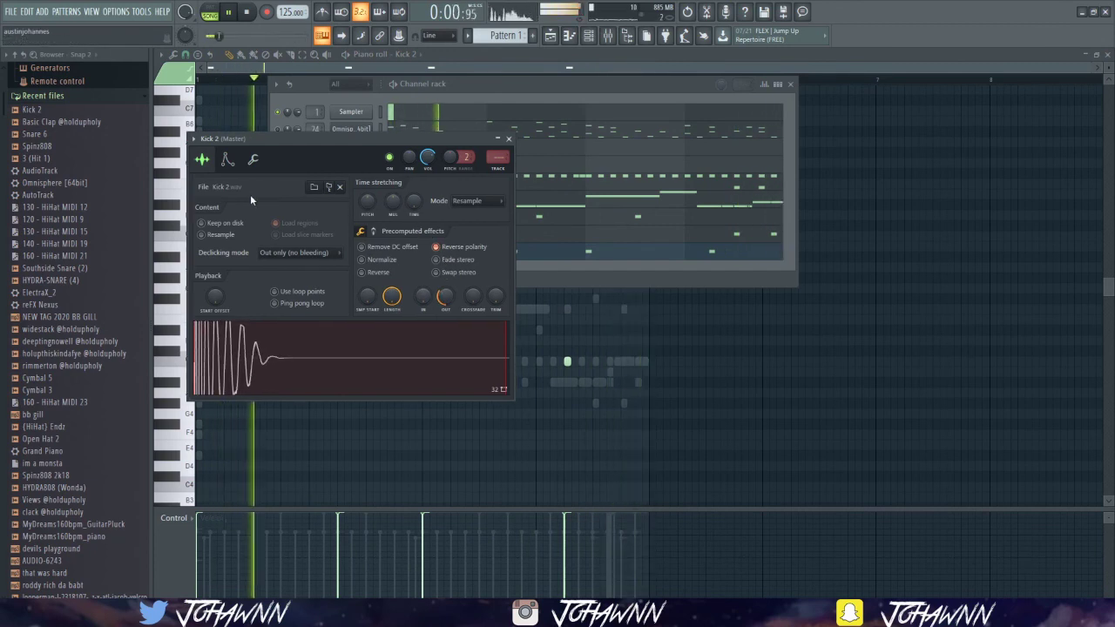
pyautogui.click(254, 160)
pyautogui.click(459, 86)
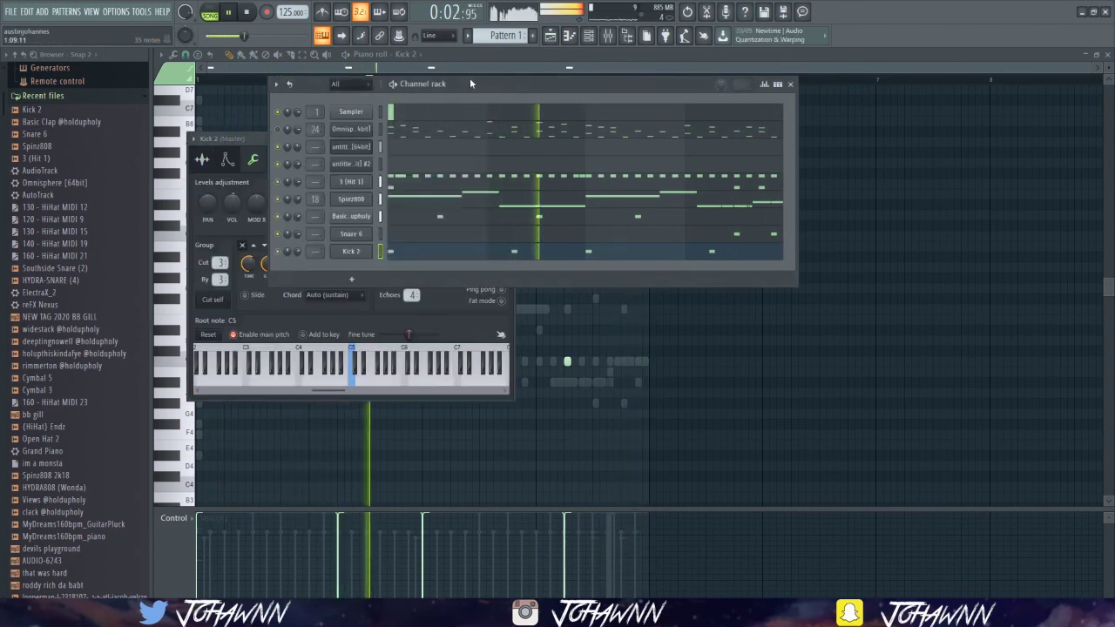
# Step: Add Cymbal 5 from the recent files as a new channel and place a two-step C5 at the start of bar 1
pyautogui.click(50, 383)
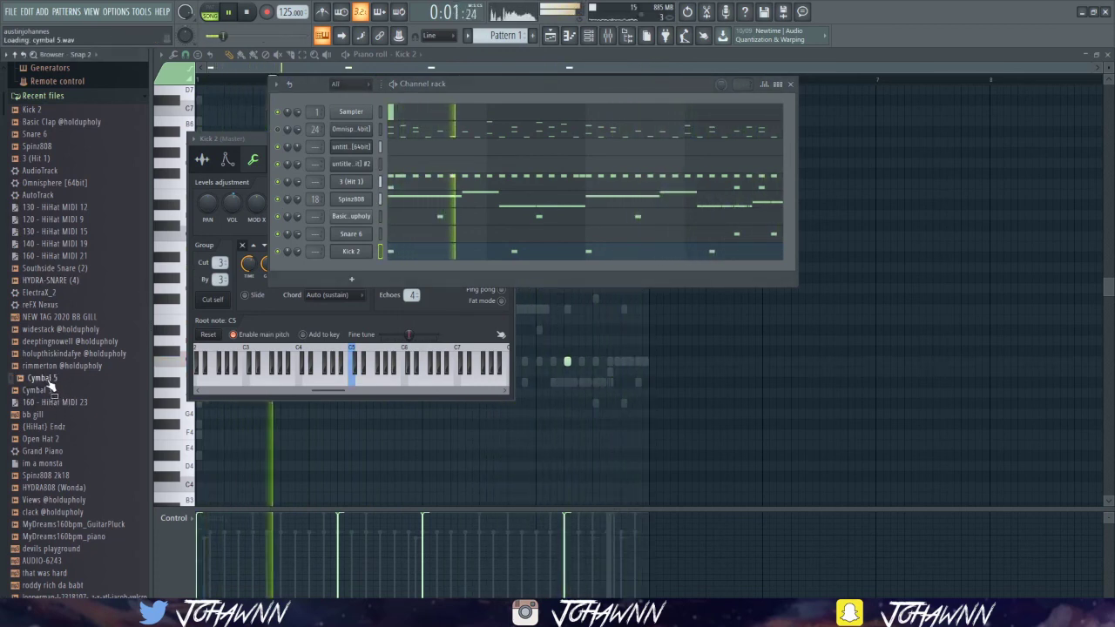
pyautogui.moveTo(419, 266); pyautogui.dragTo(419, 267)
pyautogui.click(418, 267)
pyautogui.click(202, 361)
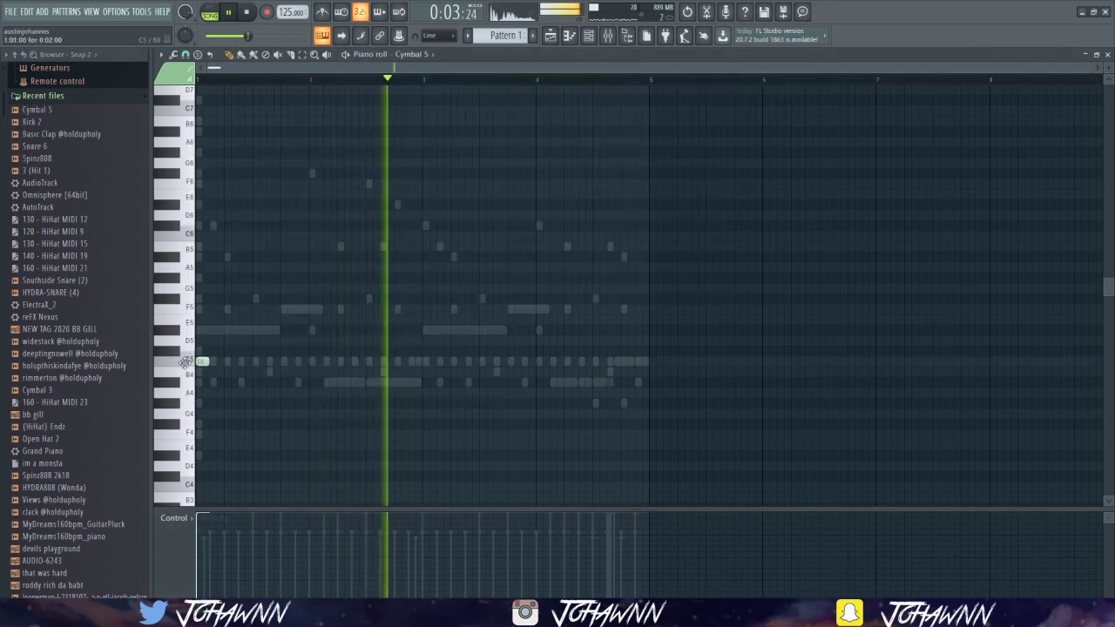
# Step: Check the sample settings of the Cymbal 5 channel and close them
pyautogui.click(589, 35)
pyautogui.click(351, 268)
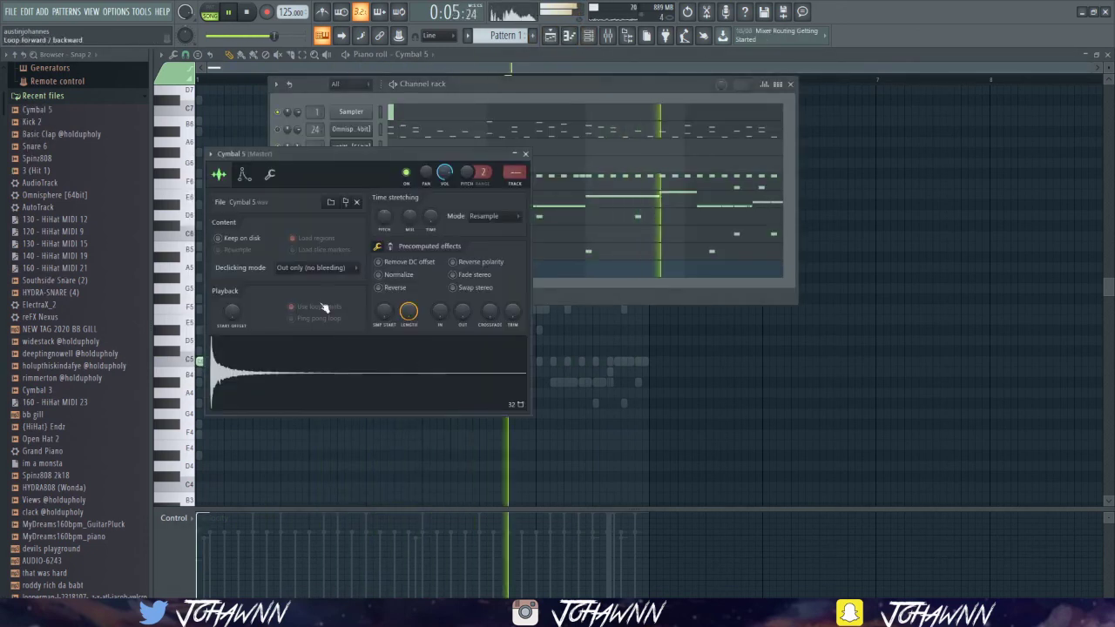
pyautogui.click(526, 53)
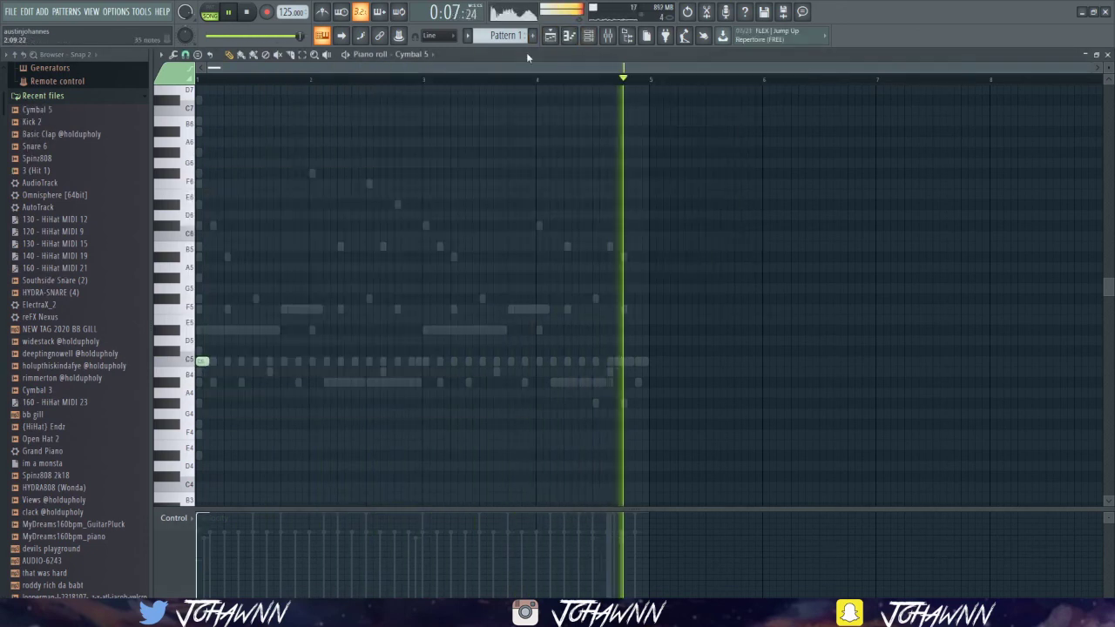
# Step: Look through the recent files for further sounds and go back to the playlist
pyautogui.press('F6')
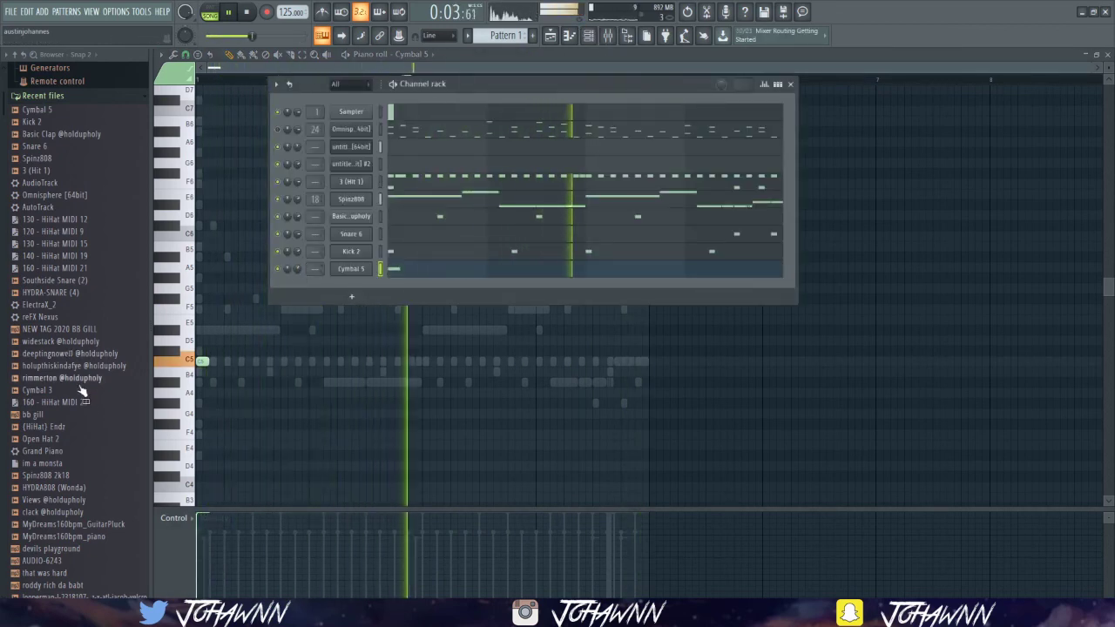
pyautogui.scroll(-4, 88, 404)
pyautogui.scroll(-4, 88, 404)
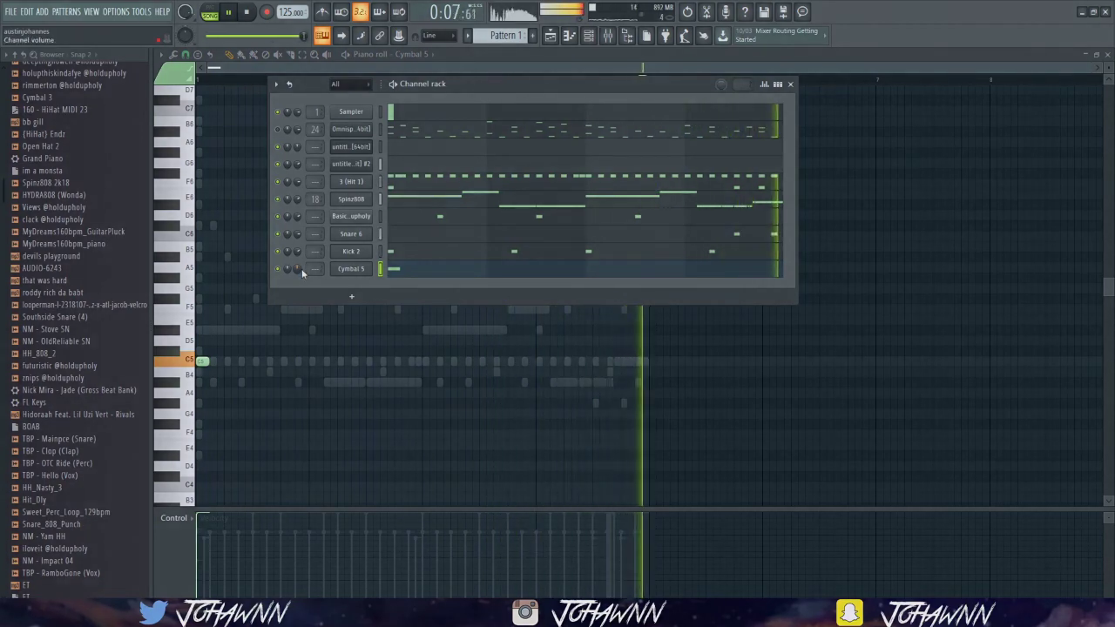
pyautogui.scroll(-5, 92, 419)
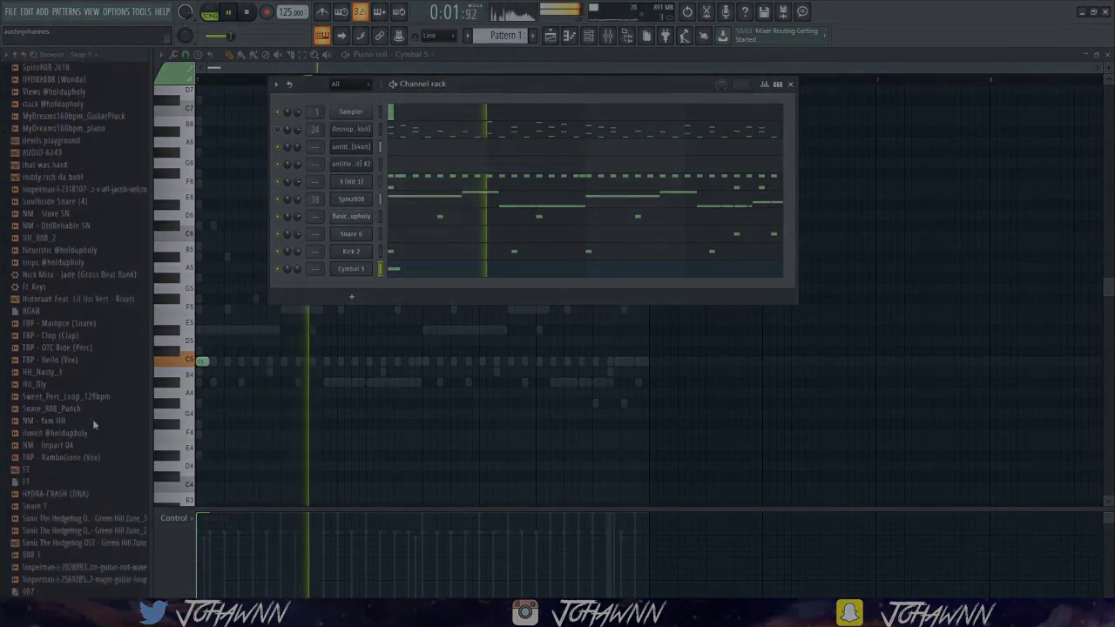
pyautogui.click(550, 36)
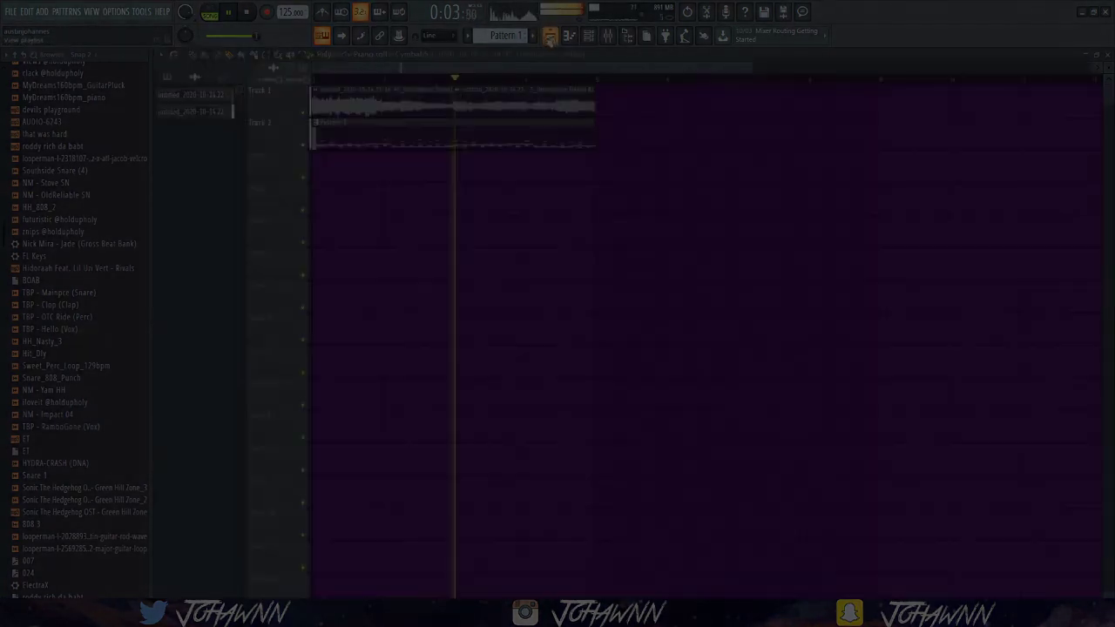